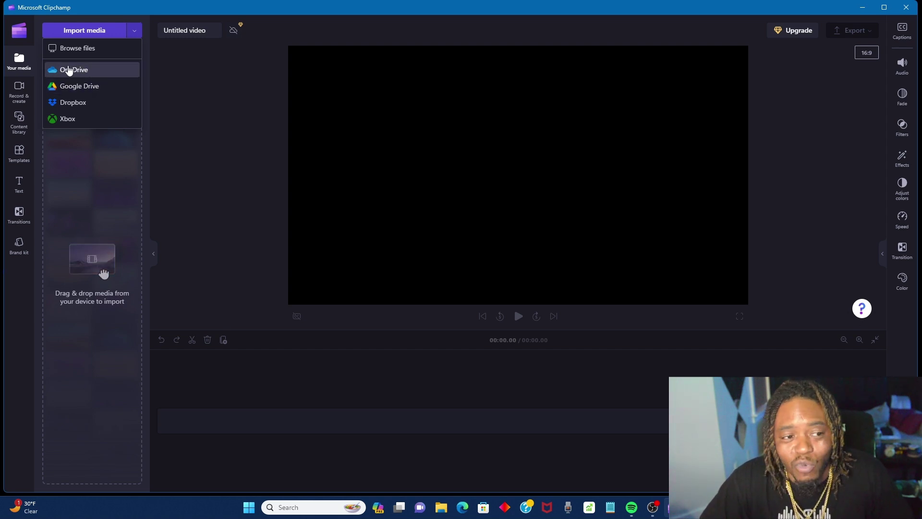
left_click(188, 63)
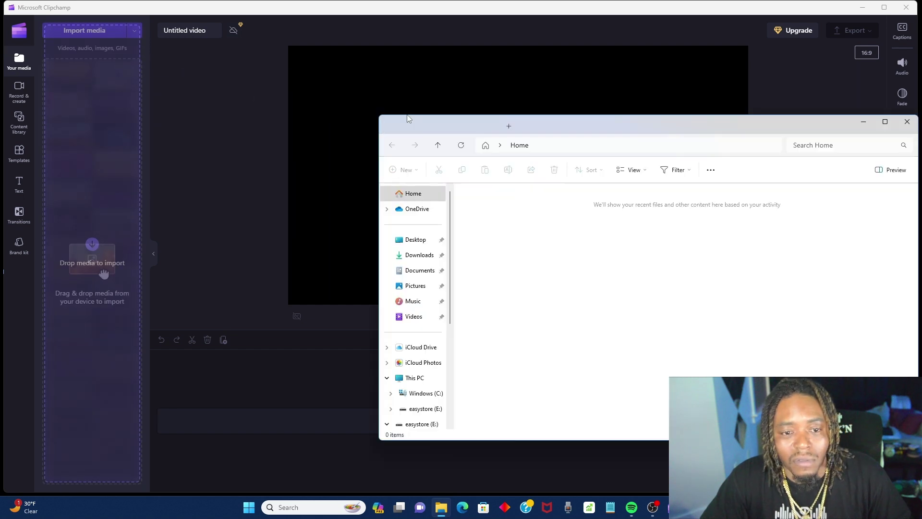
left_click_drag(432, 128, 358, 116)
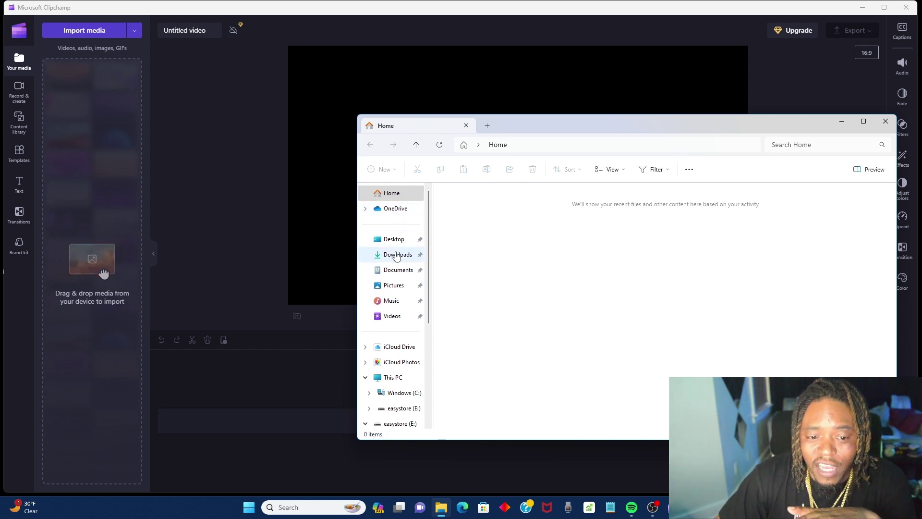
scroll(414, 284, "down", 3)
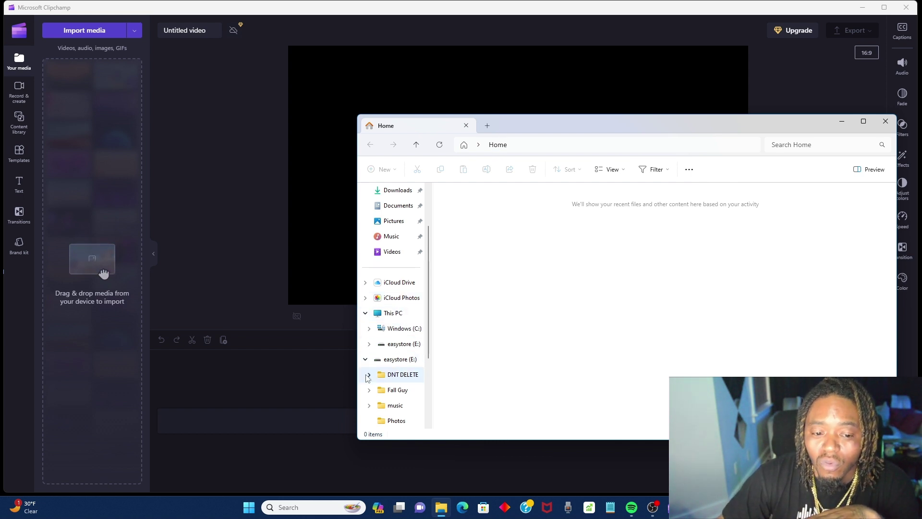
scroll(378, 347, "down", 1)
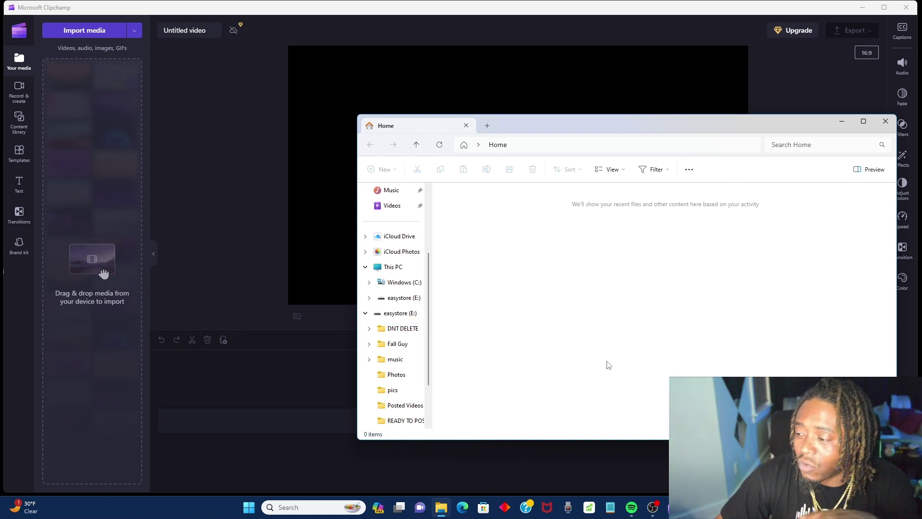
left_click(406, 314)
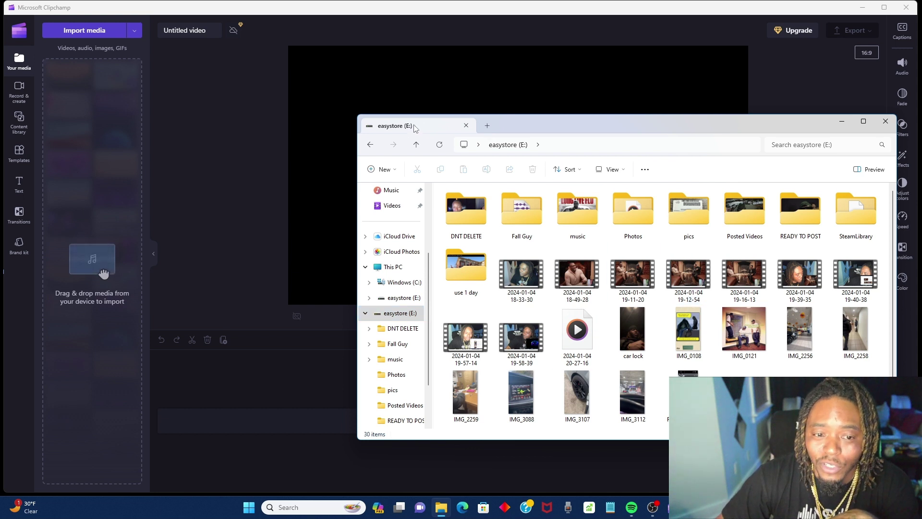
left_click_drag(412, 126, 721, 88)
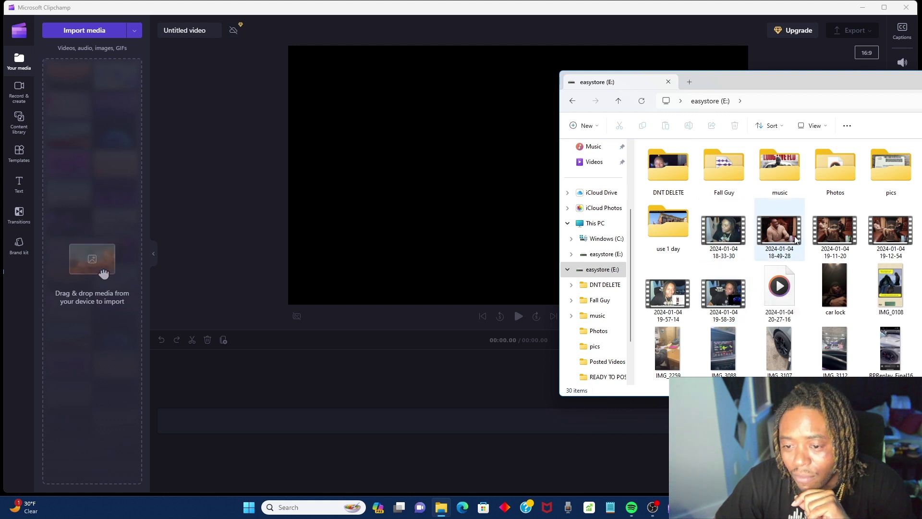
left_click_drag(795, 239, 143, 148)
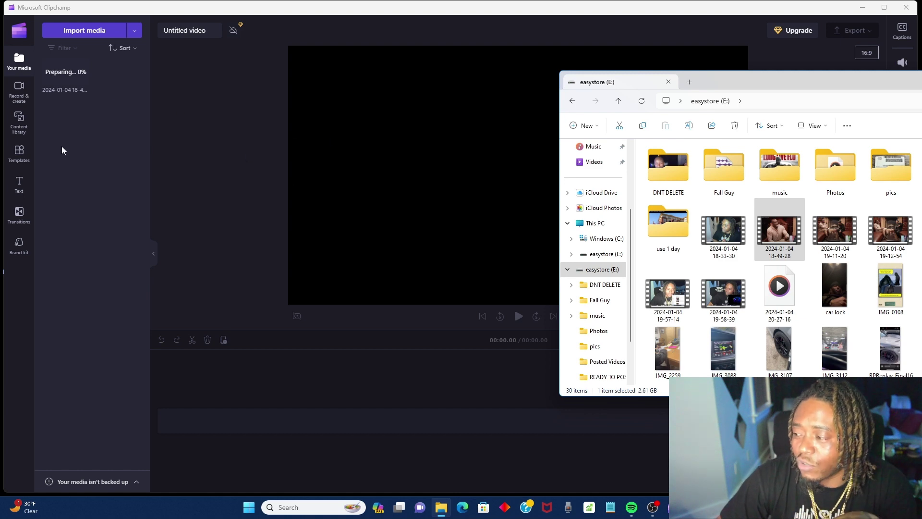
left_click_drag(747, 79, 243, 103)
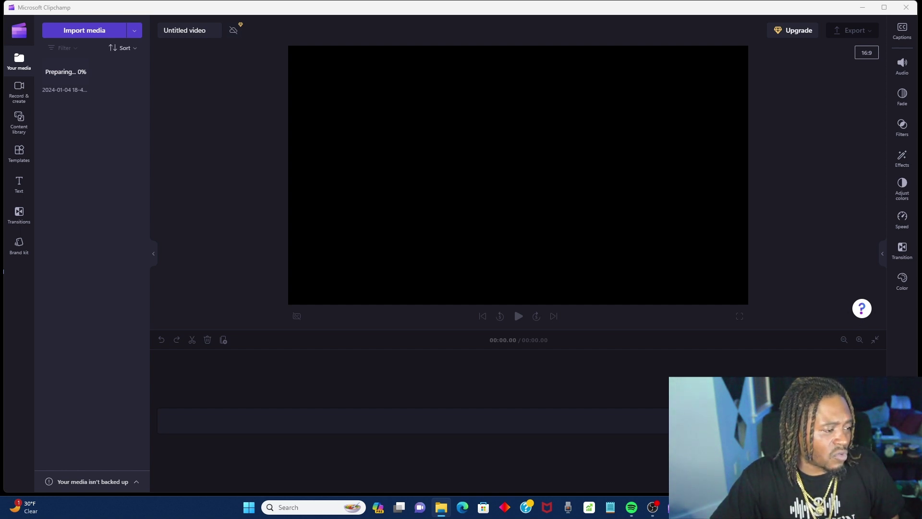
left_click_drag(3, 221, 91, 196)
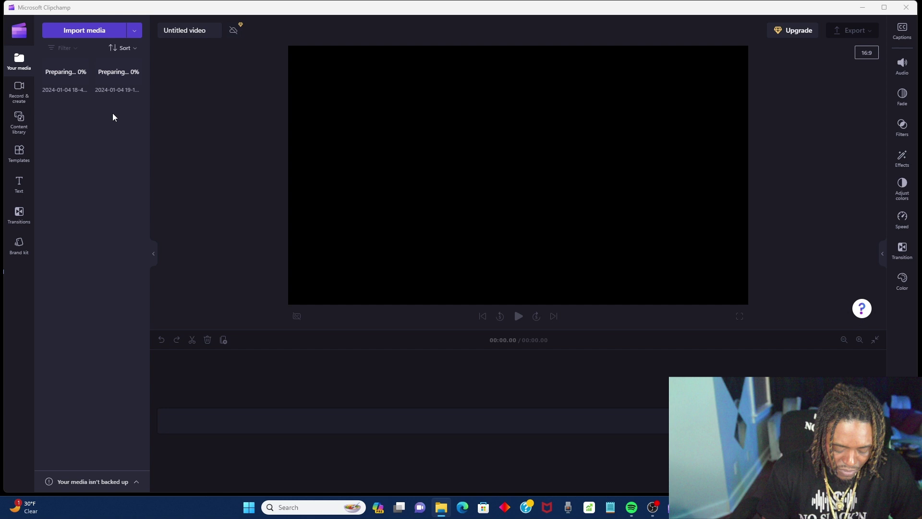
left_click_drag(118, 72, 529, 420)
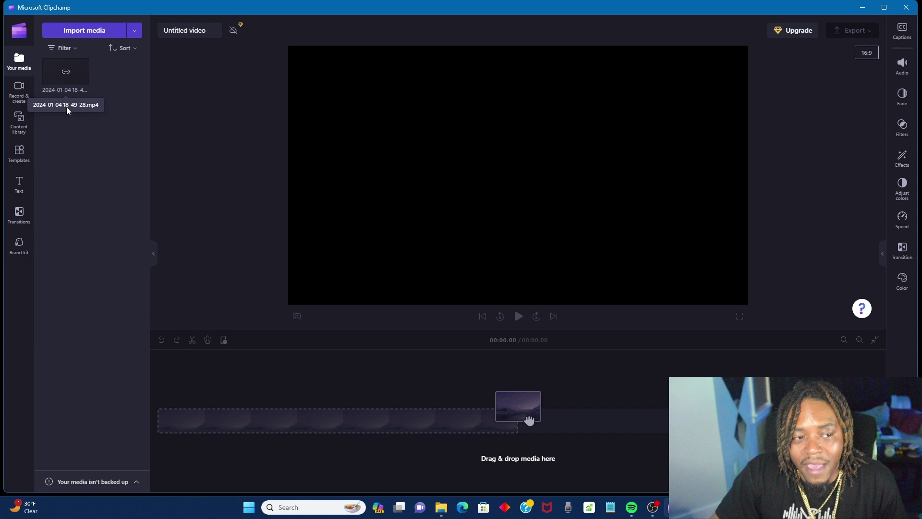
key("alt+Tab")
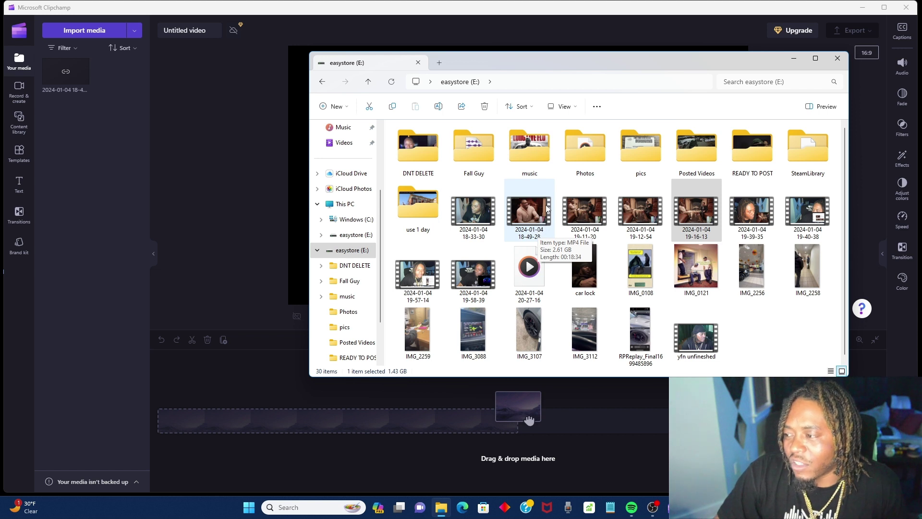
left_click(533, 217)
left_click_drag(533, 218, 96, 123)
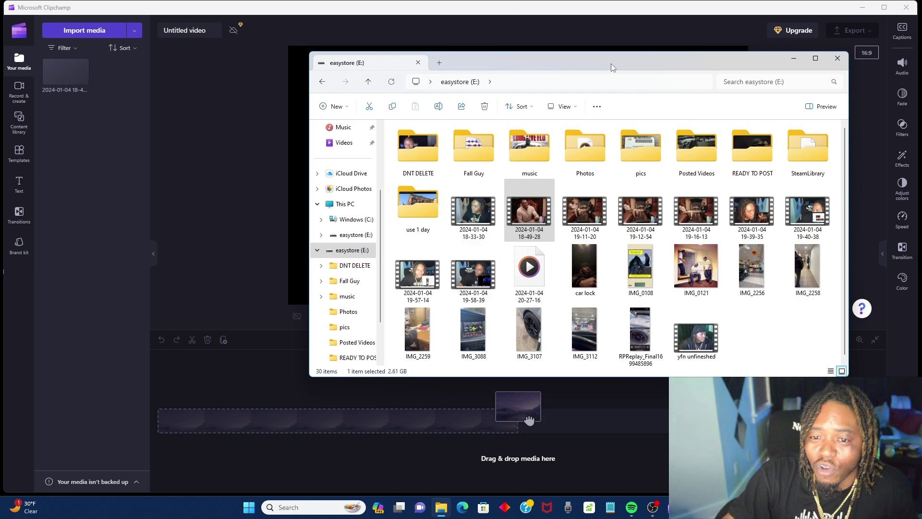
left_click_drag(582, 46, 660, 135)
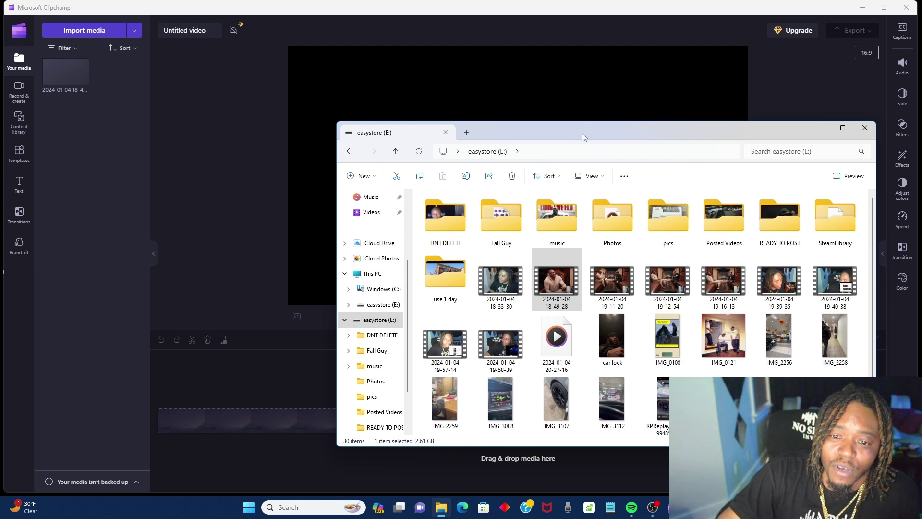
left_click_drag(581, 136, 2, 271)
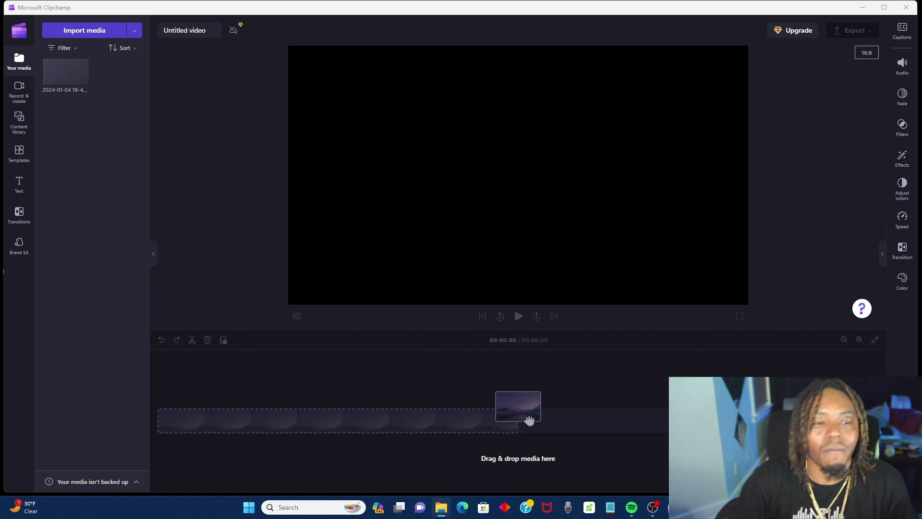
mouse_move(65, 72)
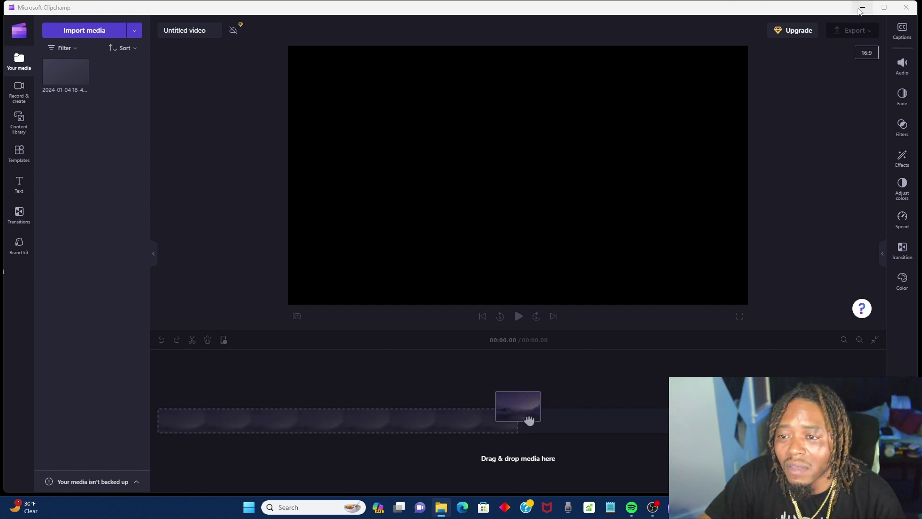
Step: Open Google Chrome, move its window off to the other display and return to Clipchamp
left_click(862, 7)
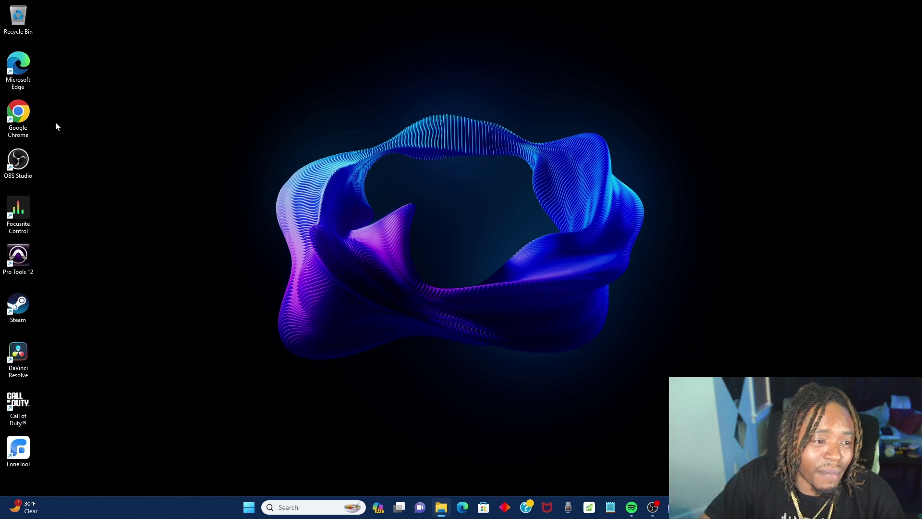
double_click(25, 117)
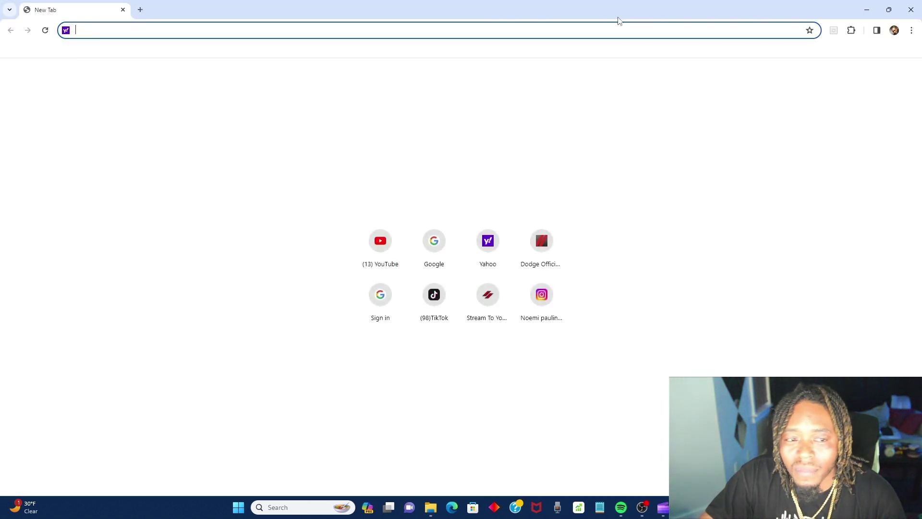
left_click_drag(603, 19, 0, 63)
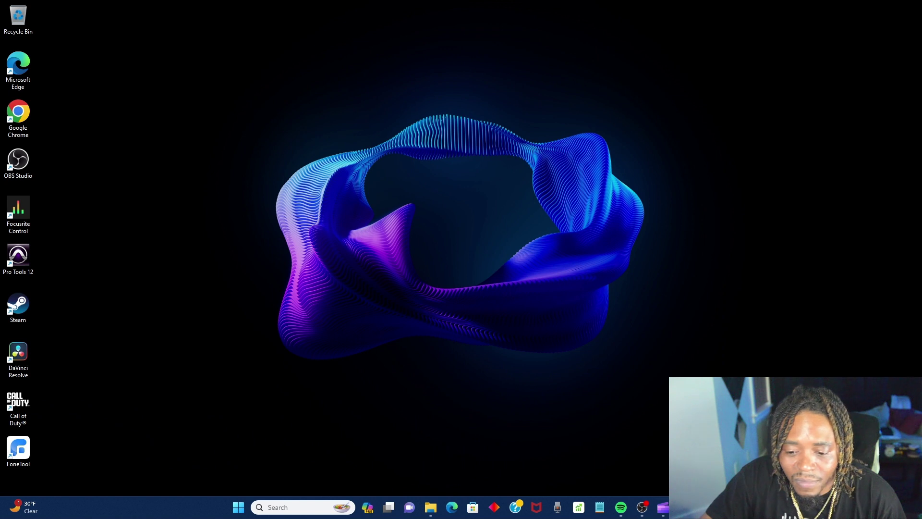
left_click(663, 507)
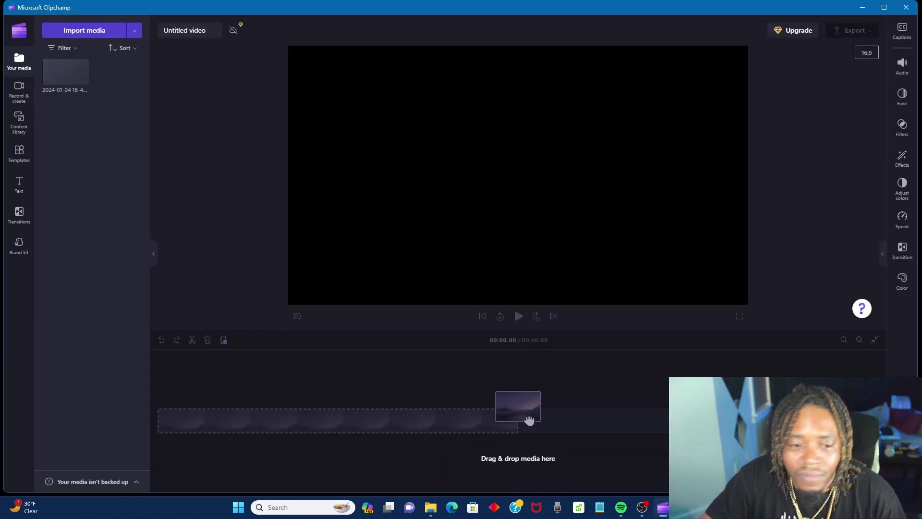
left_click_drag(529, 421, 530, 421)
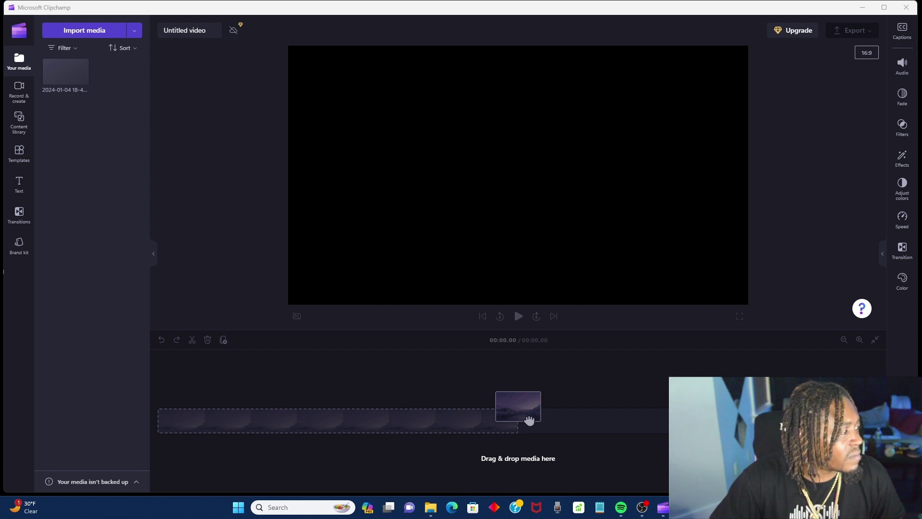
left_click_drag(529, 421, 530, 421)
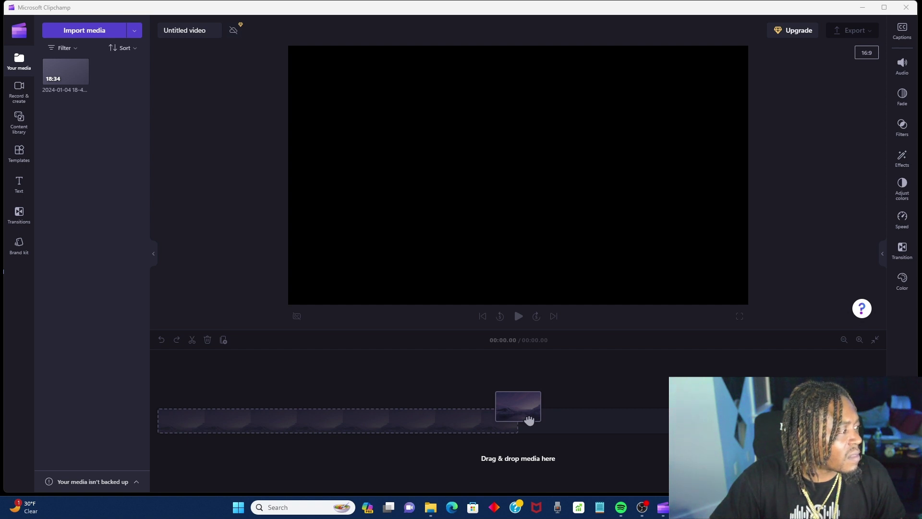
left_click_drag(529, 421, 530, 421)
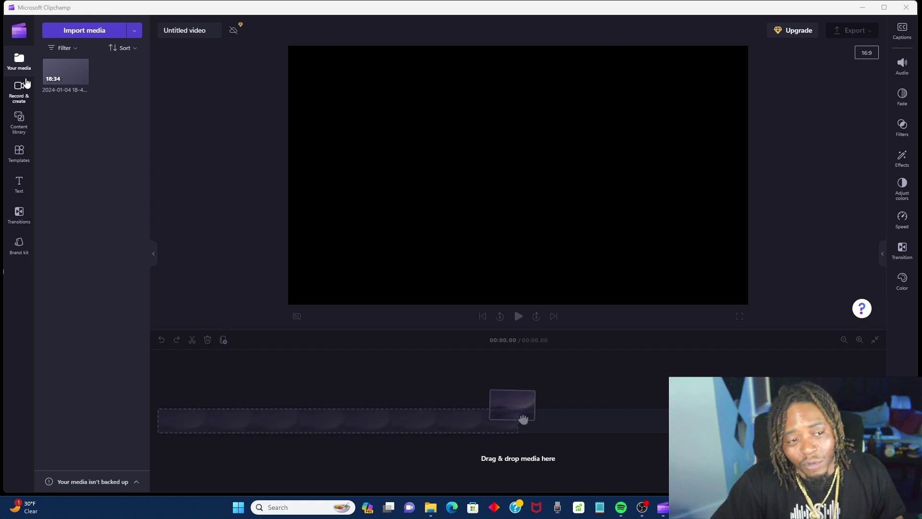
mouse_move(49, 84)
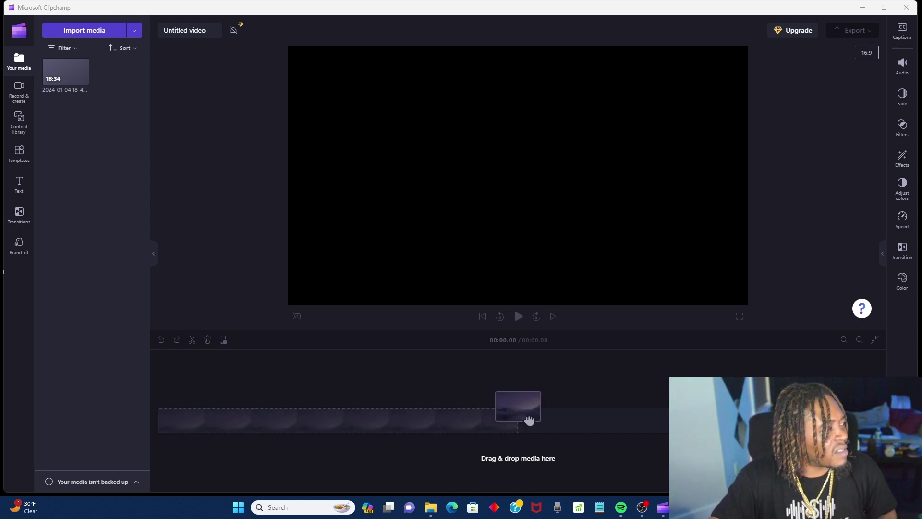
Step: Switch to the YouTube browser window and watch the YFN Lucci 7.62 music video in full screen
key("alt+Tab")
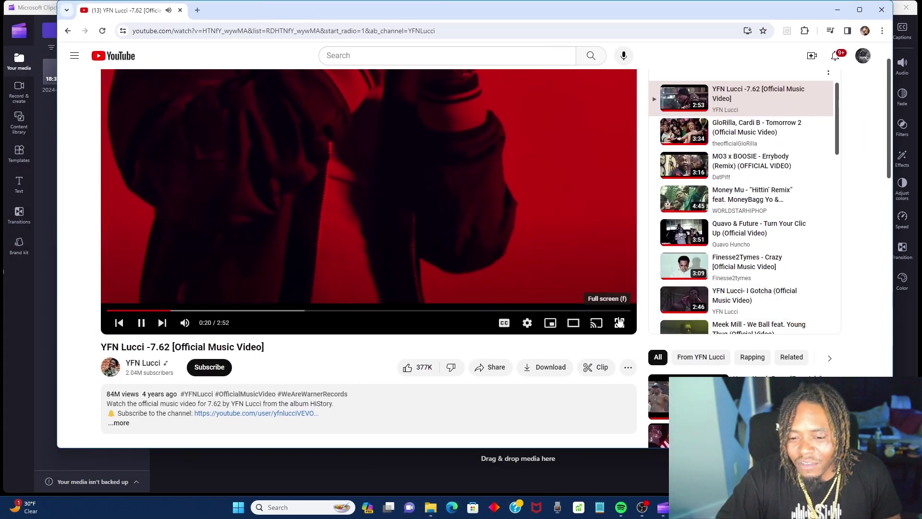
left_click(619, 323)
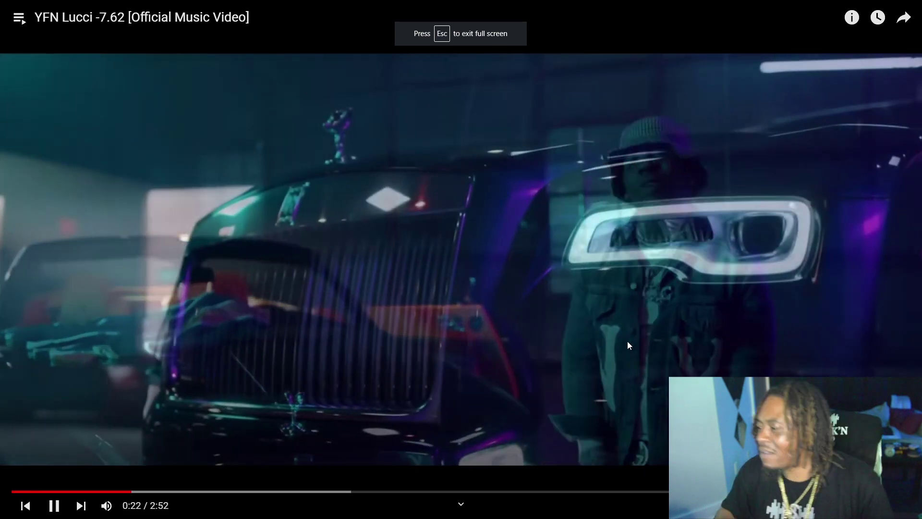
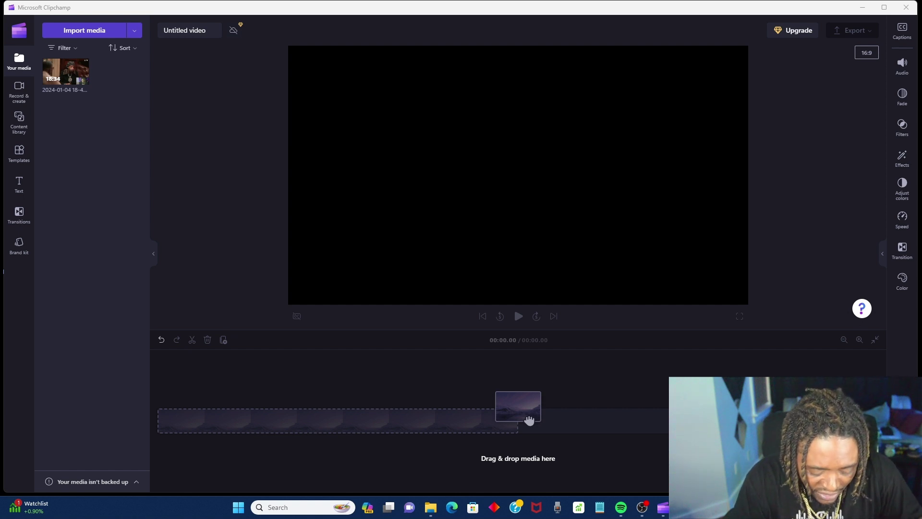
left_click_drag(529, 420, 529, 421)
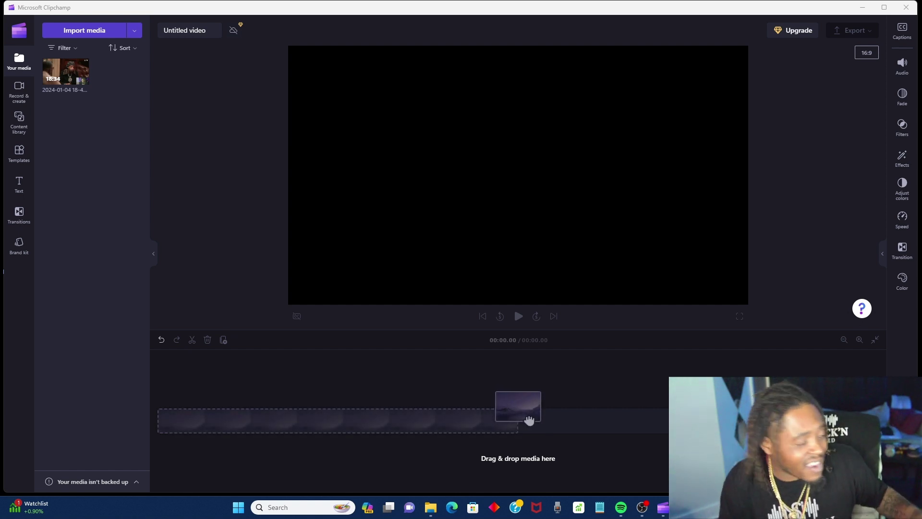
left_click_drag(529, 421, 529, 420)
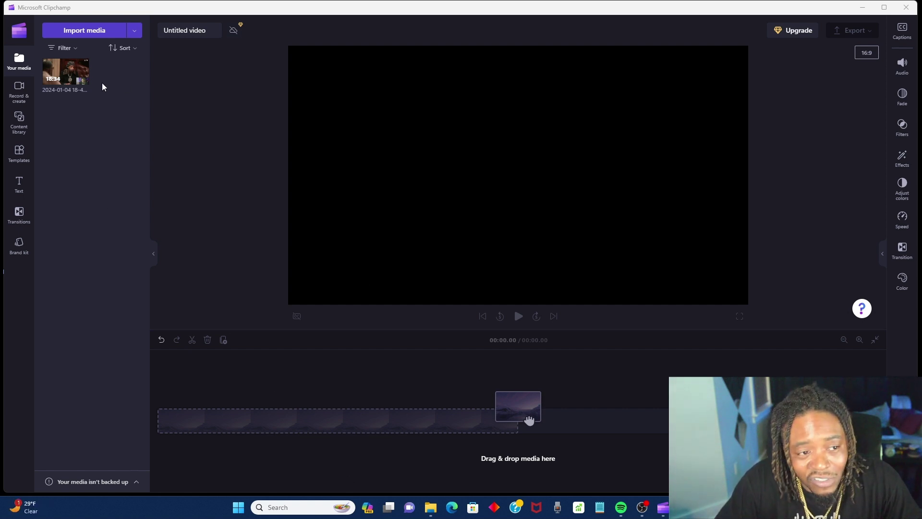
mouse_move(67, 72)
left_mouse_down()
mouse_move(397, 412)
mouse_move(308, 353)
mouse_move(59, 81)
left_mouse_up()
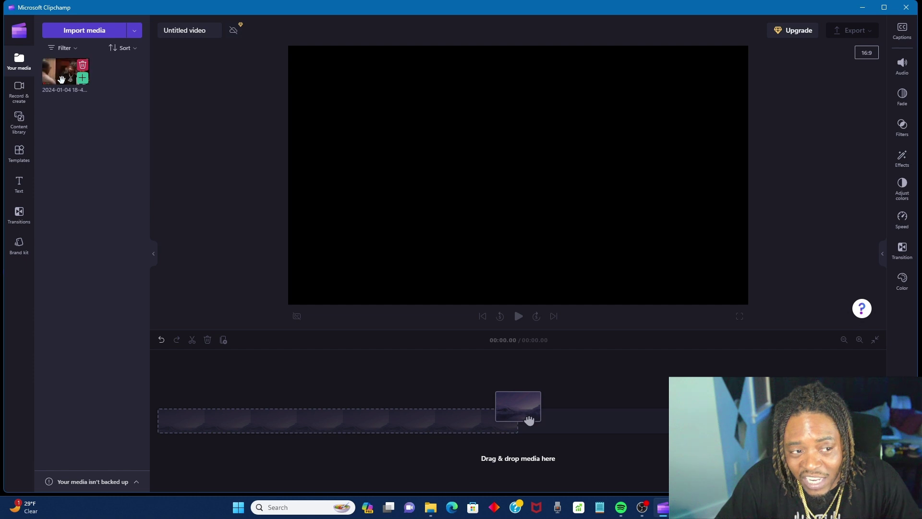
left_click_drag(59, 81, 407, 422)
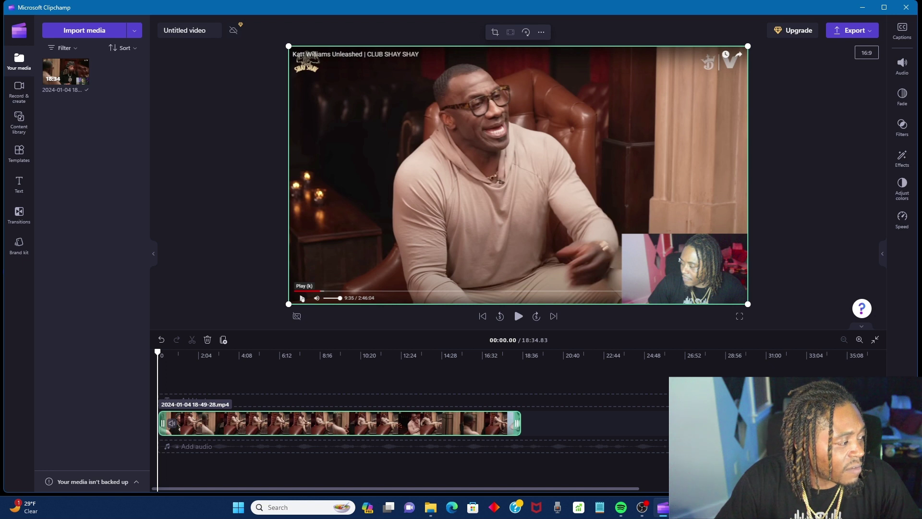
Step: Import the image Image1 4 from the Pictures folder into the media library
key("super+e")
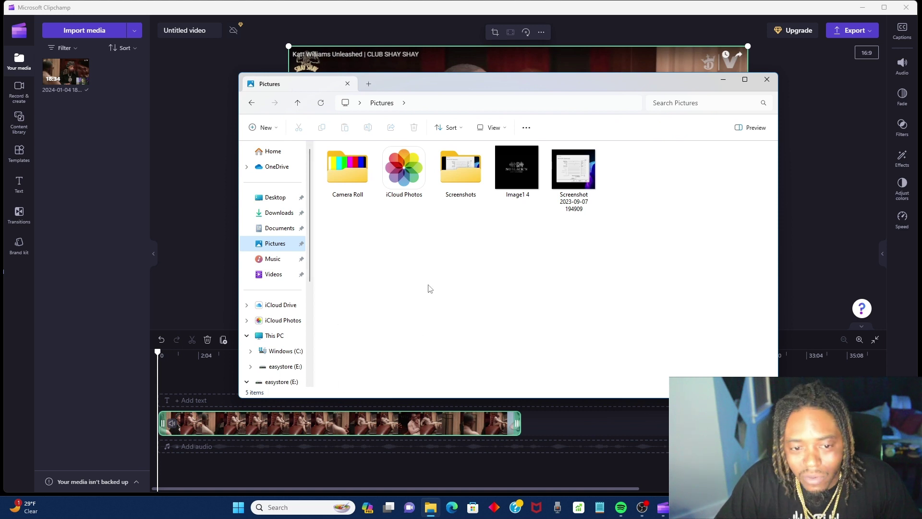
left_click_drag(519, 169, 55, 107)
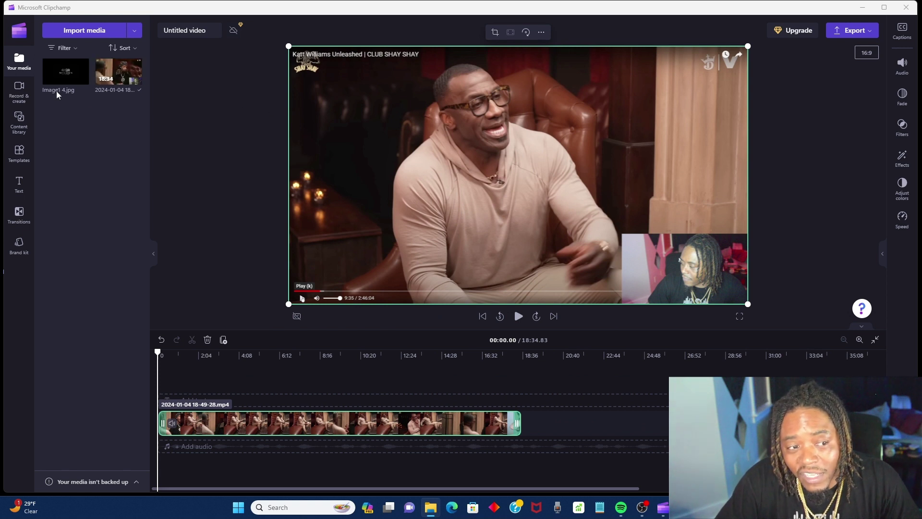
mouse_move(86, 77)
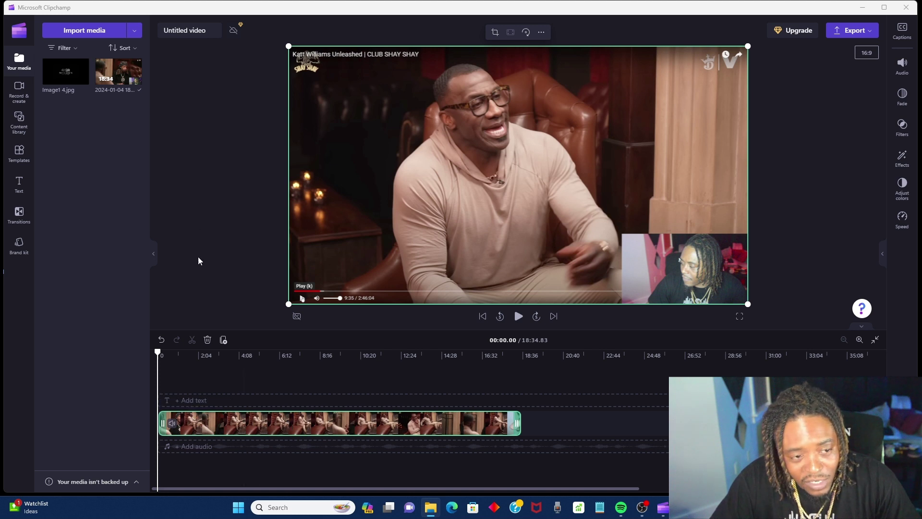
Step: Open the project title for editing and leave the field without entering a name
left_click(201, 29)
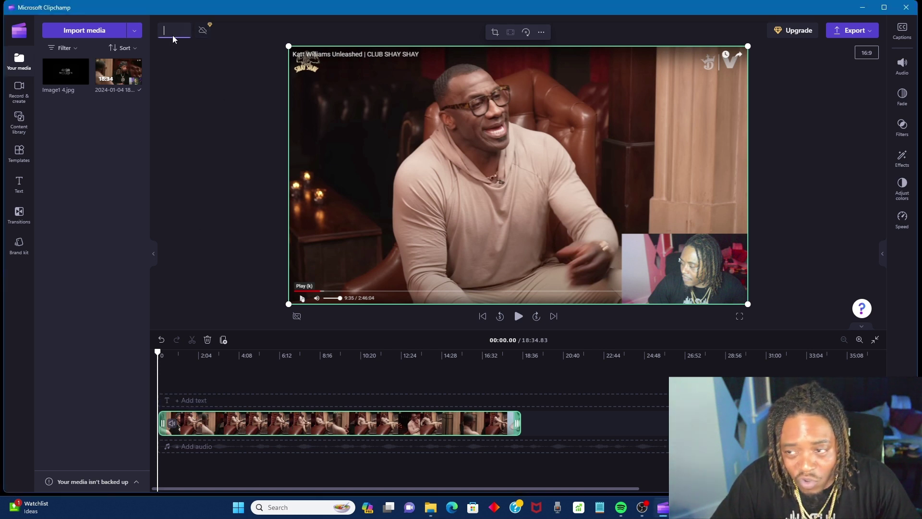
left_click(162, 68)
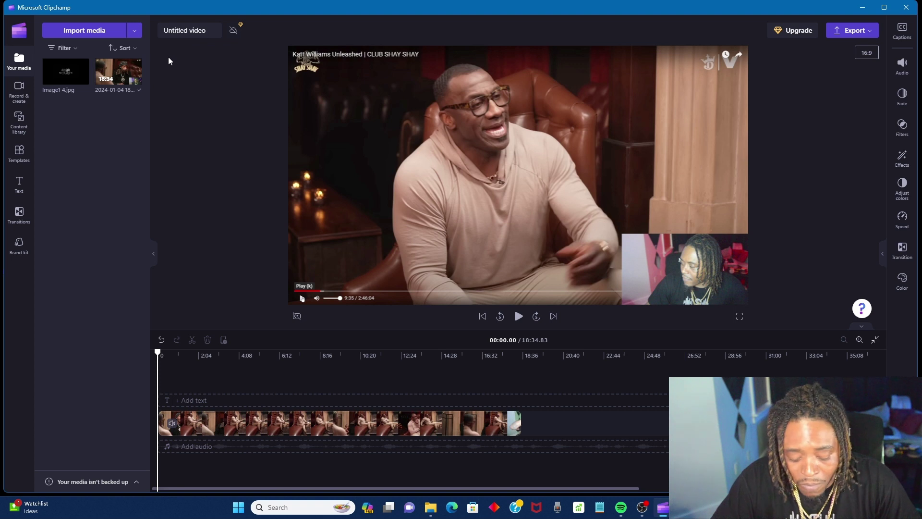
left_click(178, 31)
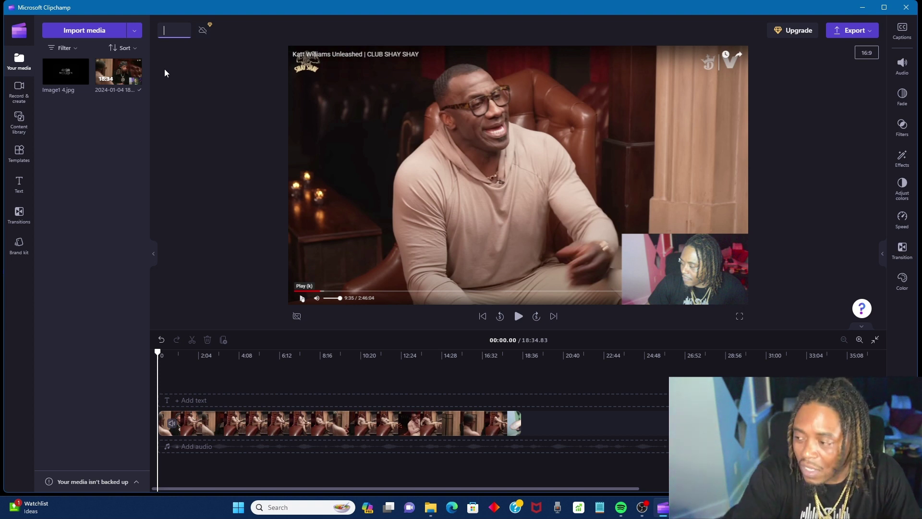
type("kat w")
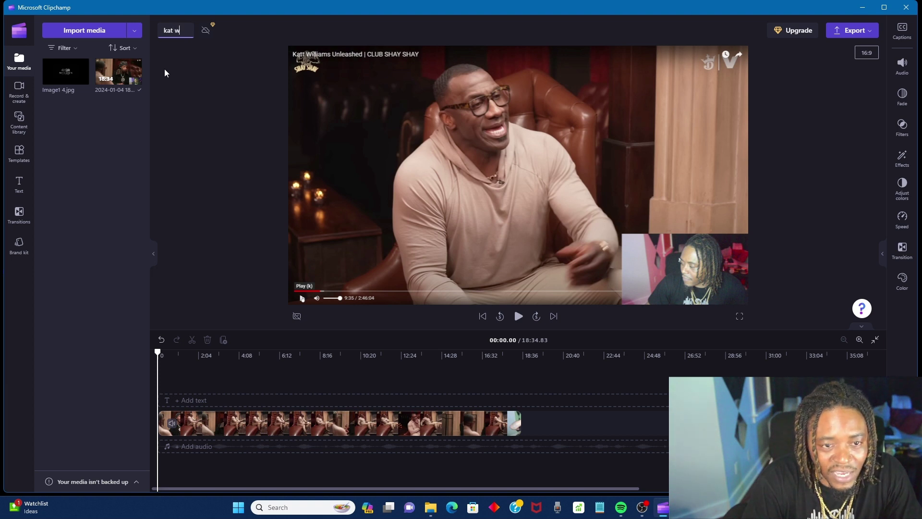
type("ill")
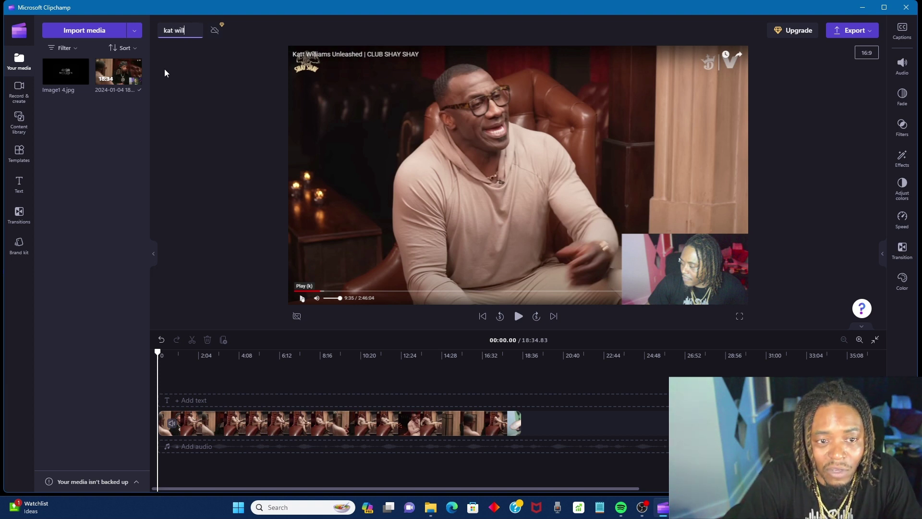
type("iamsd")
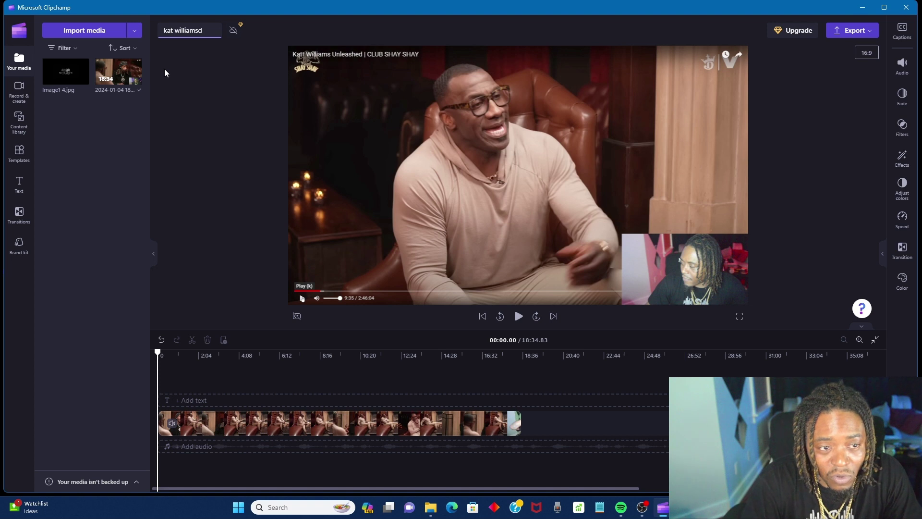
key("BackSpace")
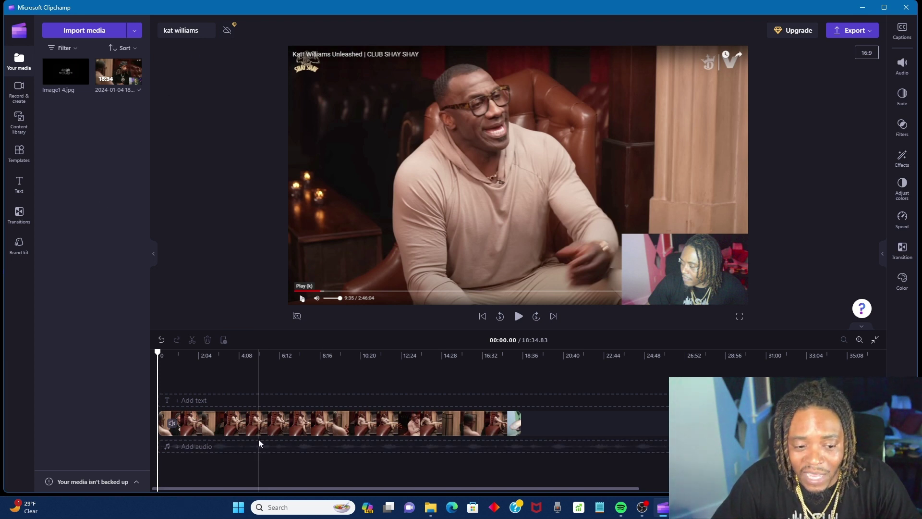
left_click(312, 432)
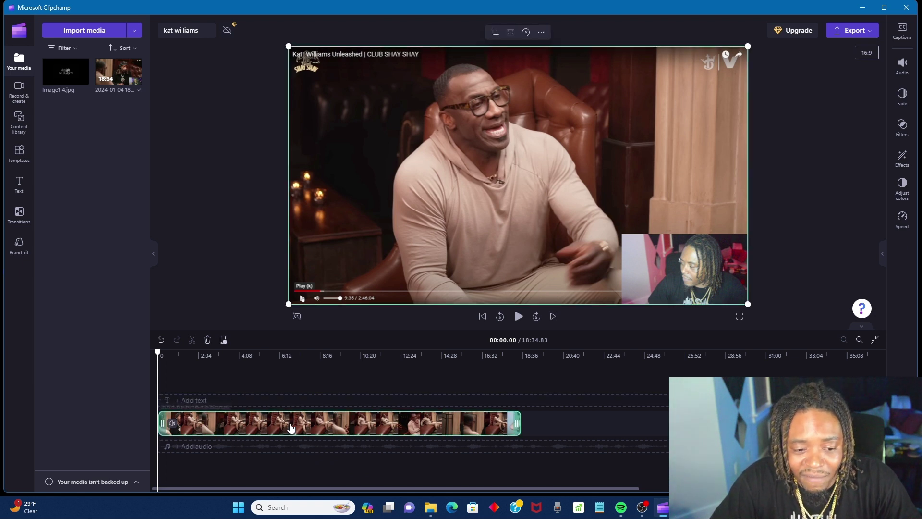
left_click_drag(250, 426, 323, 427)
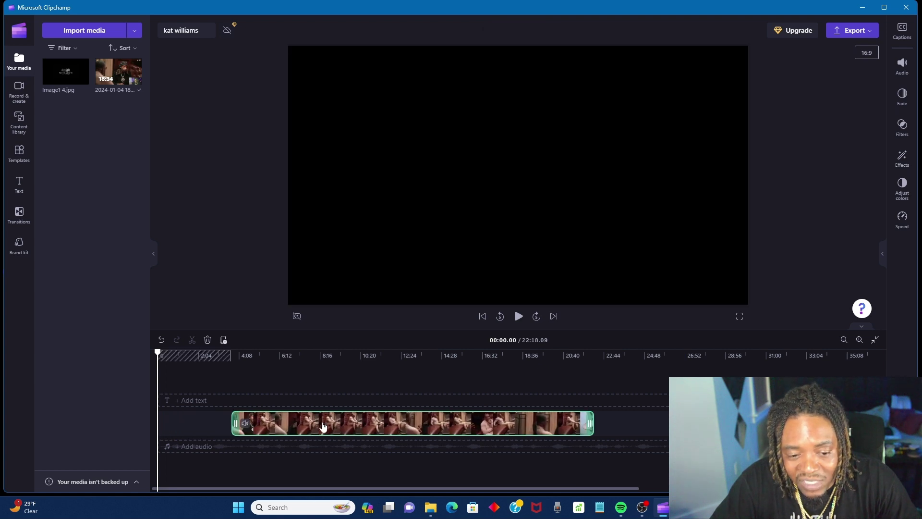
Step: Scrub through the clip at several points on the timeline and play it from about 13:45 to 13:52
left_click(413, 378)
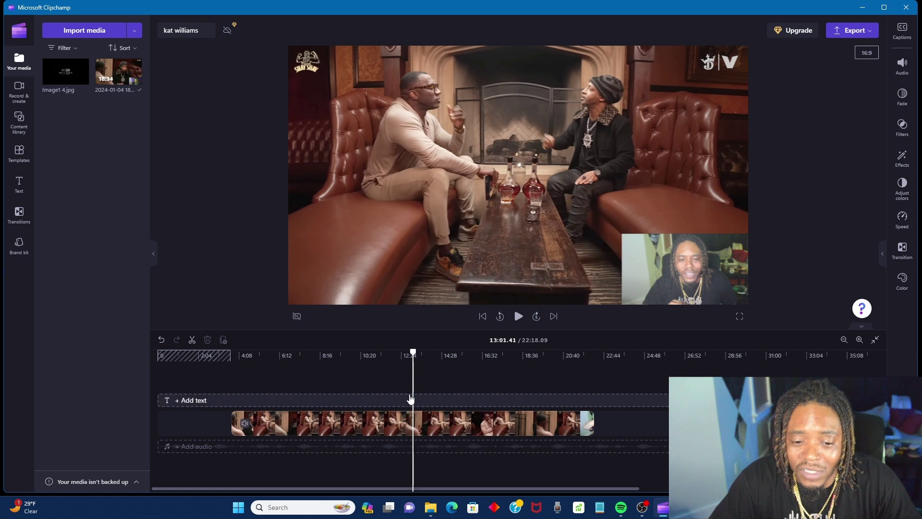
left_click(428, 389)
left_click(377, 389)
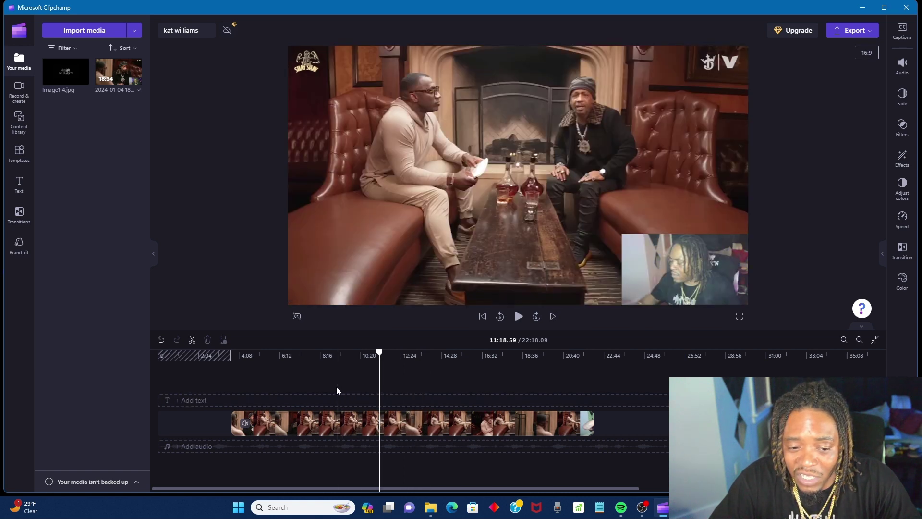
left_click(337, 387)
left_click(303, 385)
left_click(416, 379)
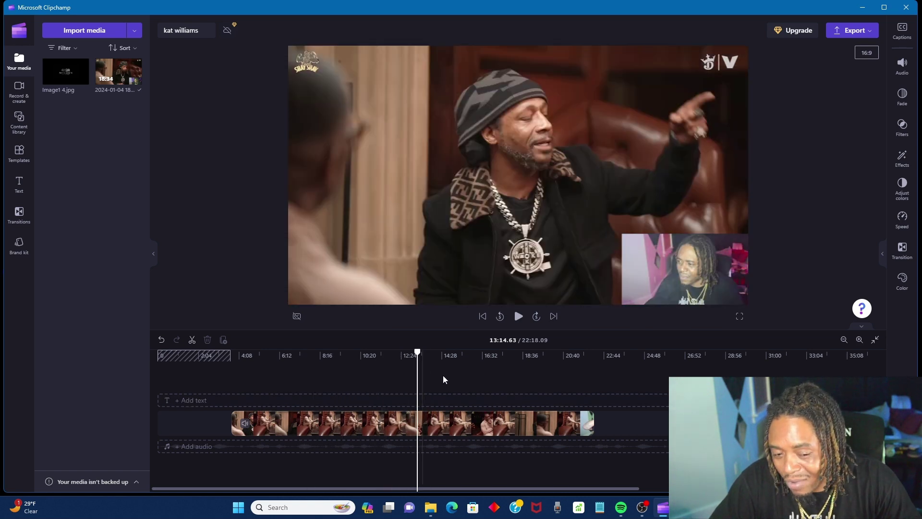
left_click(427, 382)
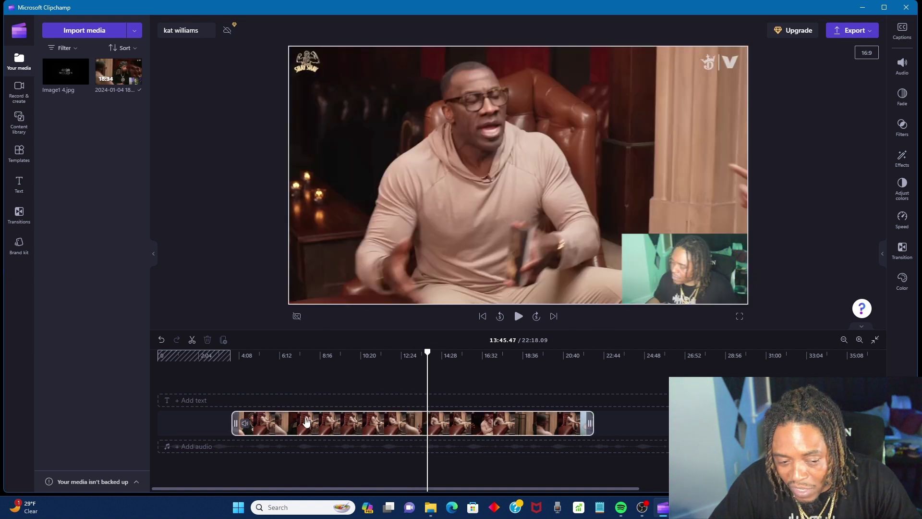
left_click(518, 317)
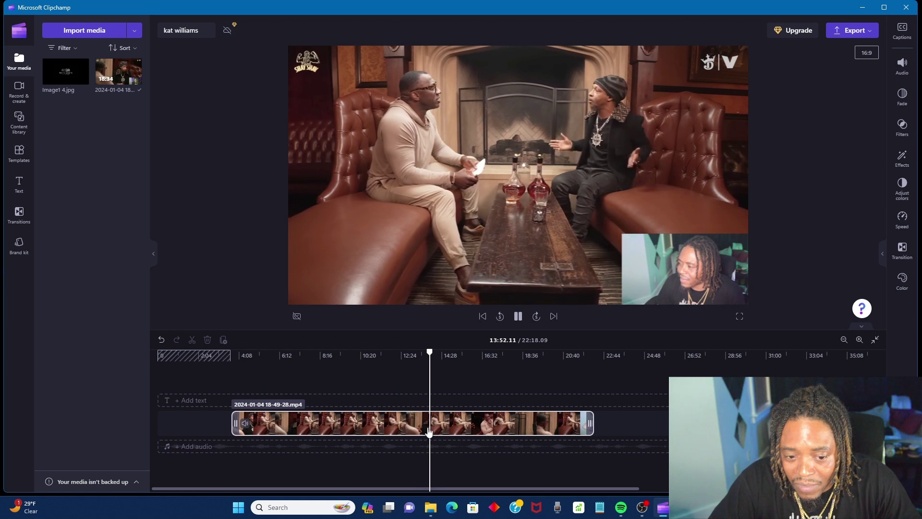
Step: Trim the clip's start to about 13:23 and its end to the playhead at 13:52.20
left_click(187, 385)
mouse_move(233, 423)
left_mouse_down()
mouse_move(418, 409)
mouse_move(209, 416)
mouse_move(234, 418)
left_mouse_up()
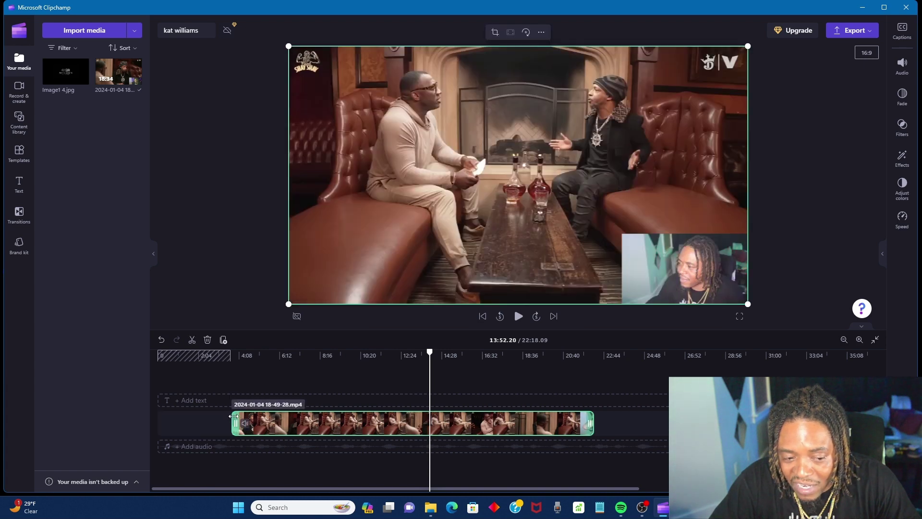
left_click_drag(234, 413, 423, 416)
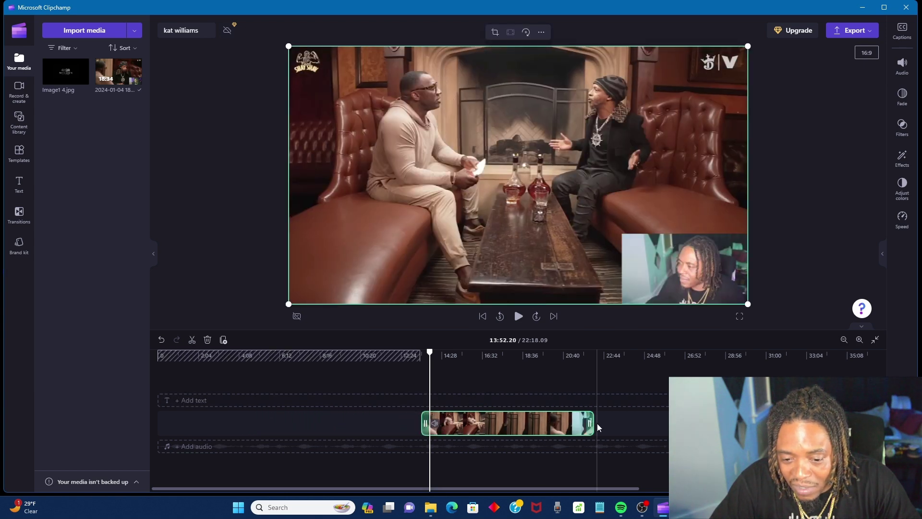
left_click_drag(591, 419, 426, 432)
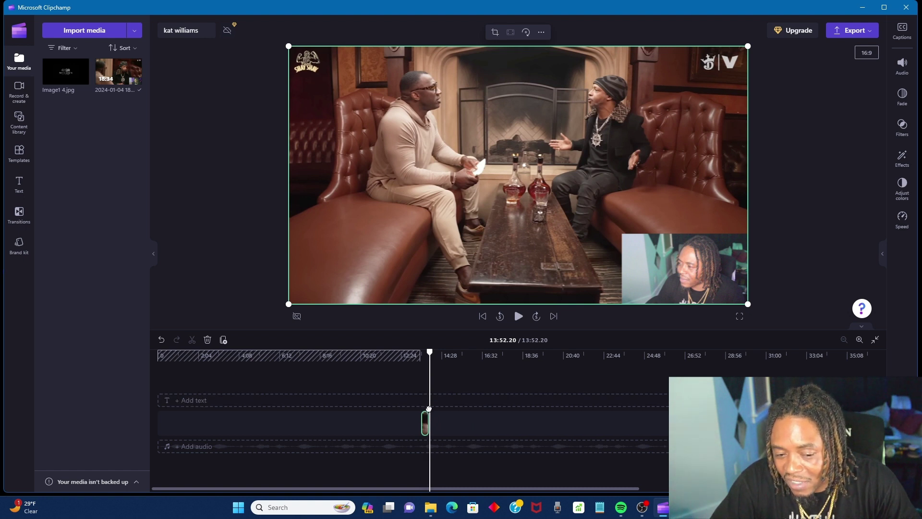
Step: Move the trimmed clip to the very start of the timeline
left_click(426, 426)
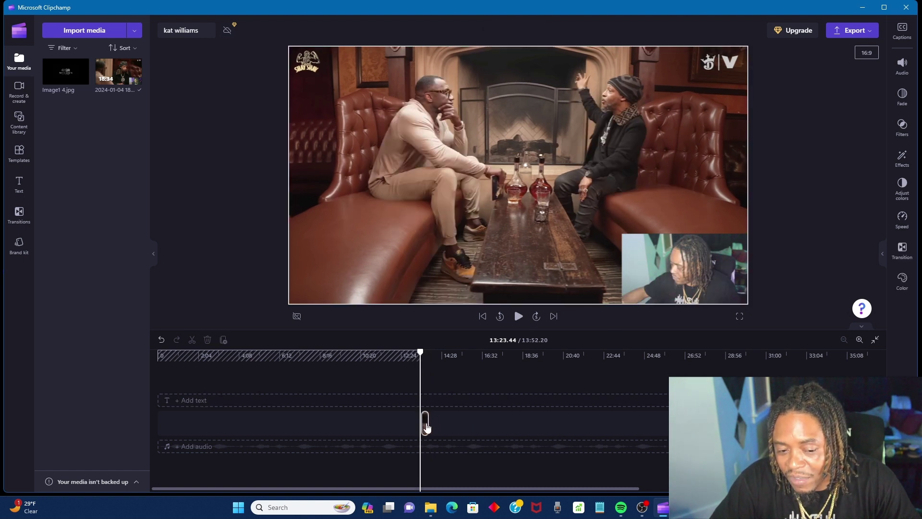
left_click_drag(427, 424, 397, 417)
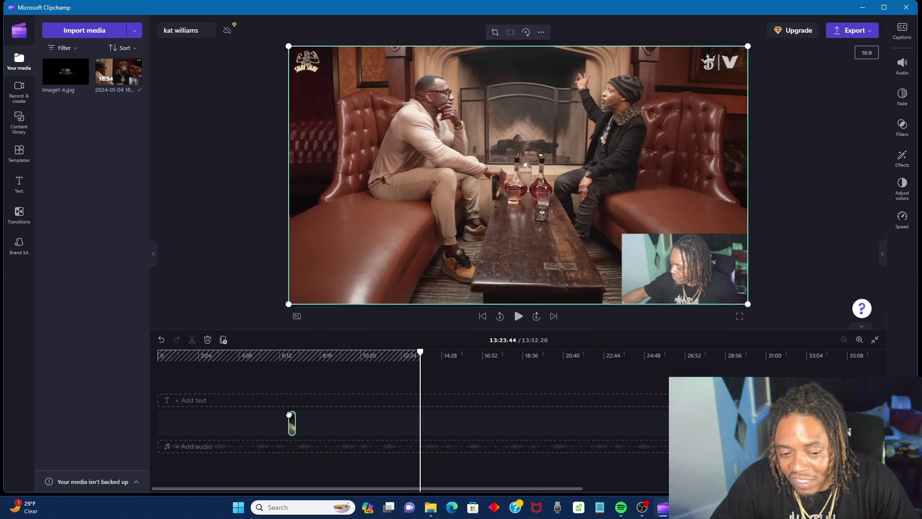
left_click_drag(191, 418, 161, 419)
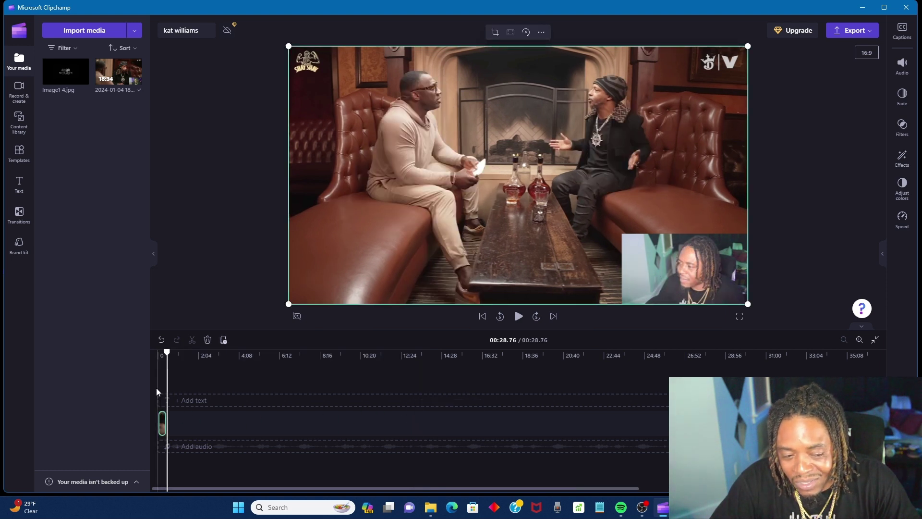
Step: Play the trimmed clip from the beginning to about 0:24 to review its content
left_click(157, 388)
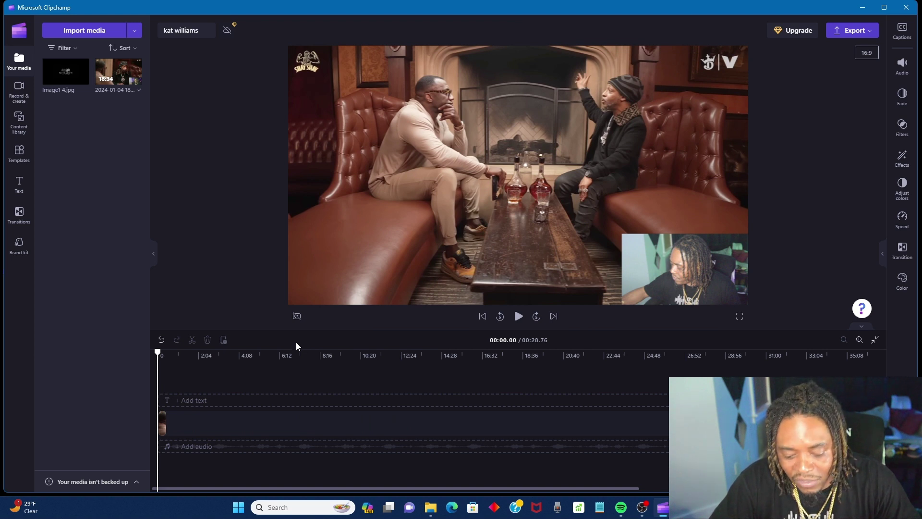
key("space")
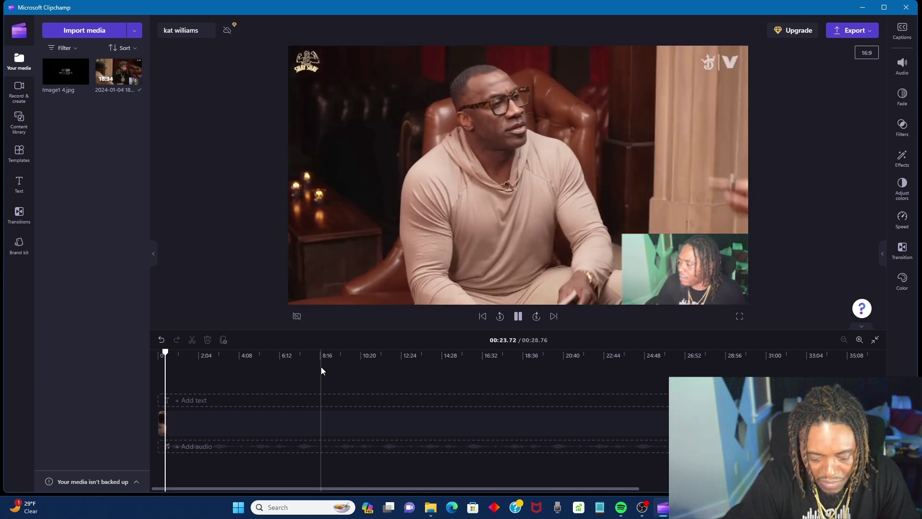
key("space")
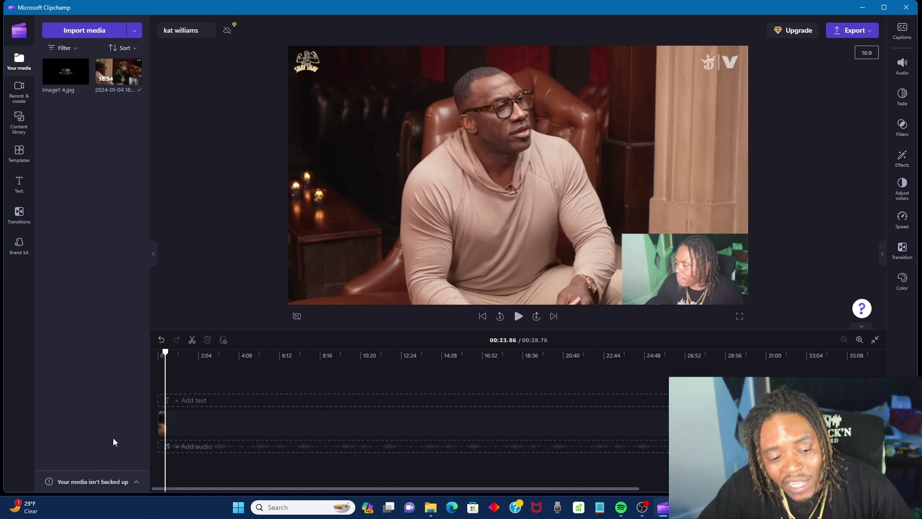
Step: Add a 2.0 s fade-out to the clip and play it back to check the ending
left_click(164, 425)
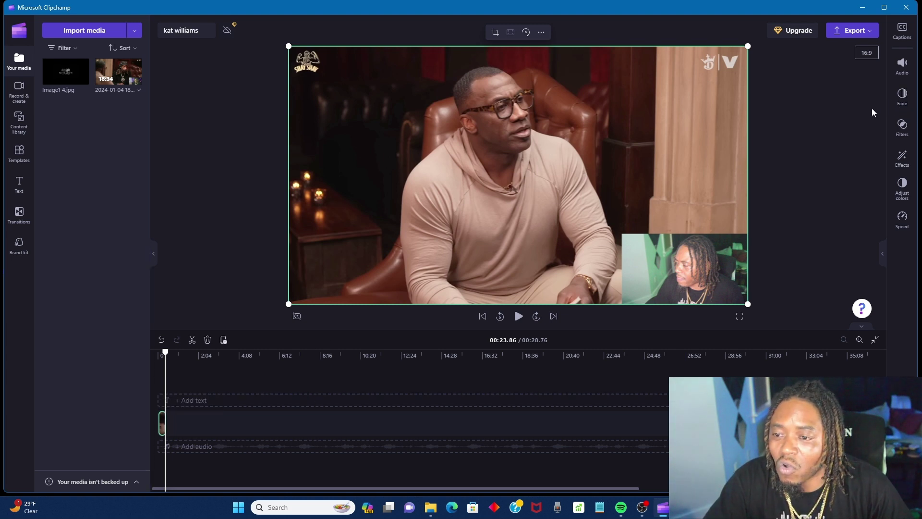
left_click(903, 95)
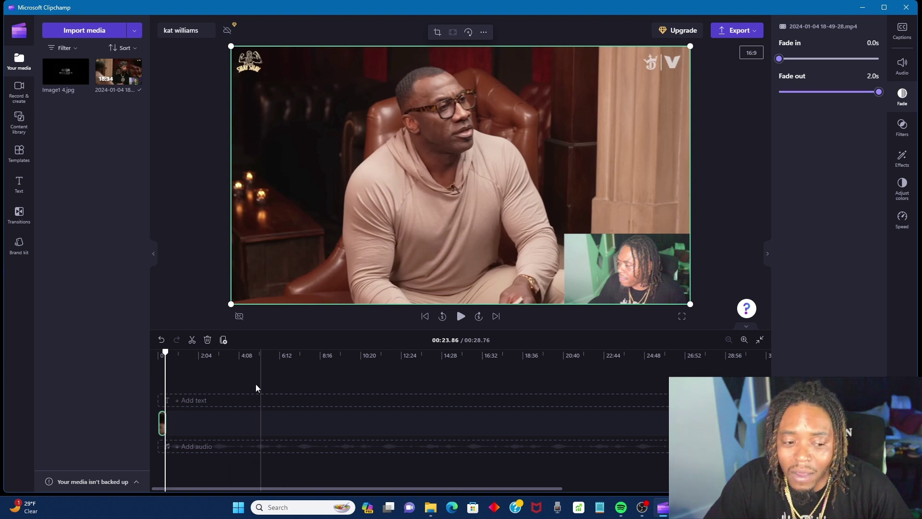
left_click(162, 388)
key("space")
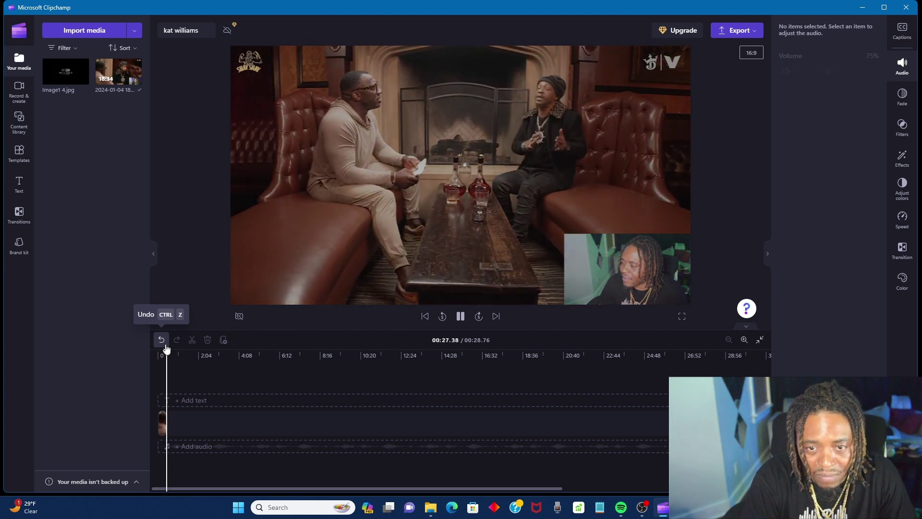
key("space")
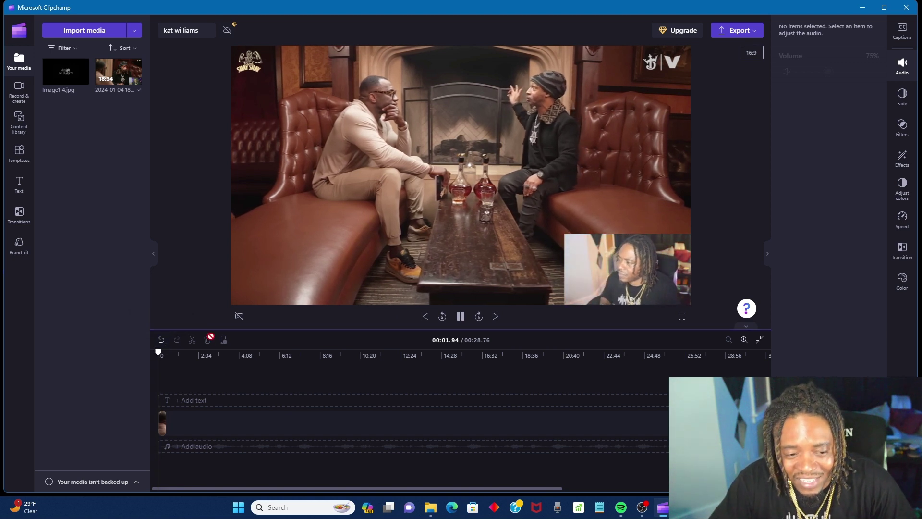
key("space")
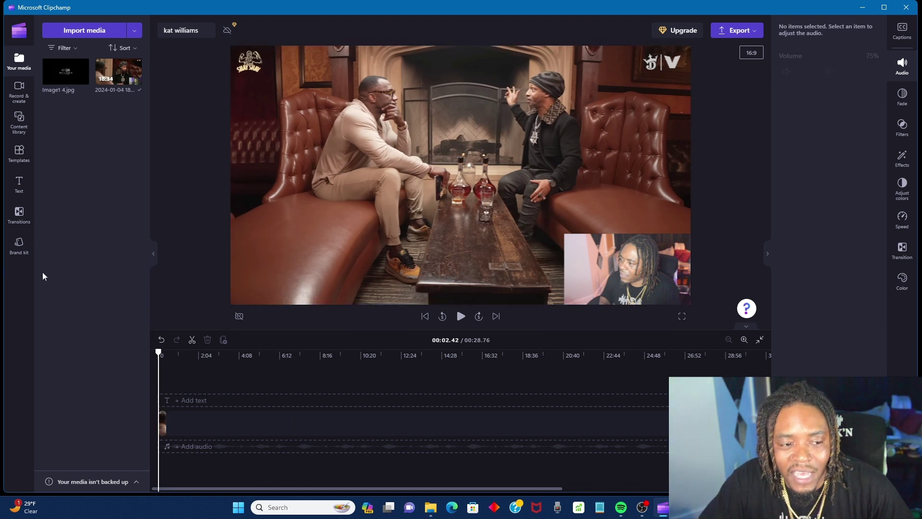
Step: Browse the content library's Intros & outros videos and preview the Like Comment Subscribe outro animation
left_click(21, 124)
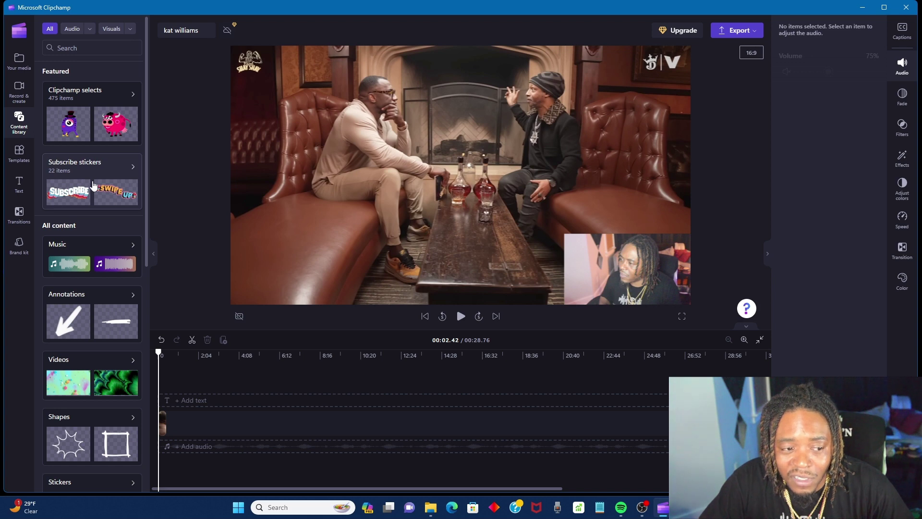
scroll(123, 370, "down", 3)
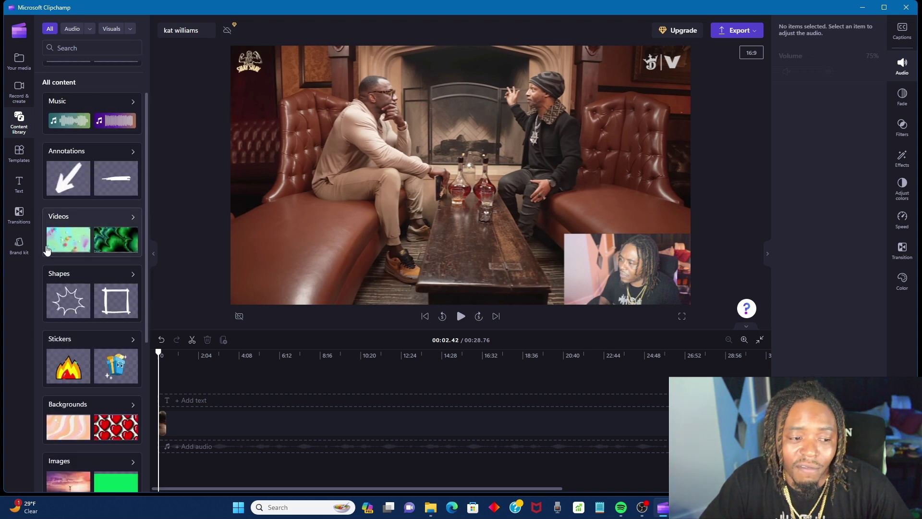
left_click(94, 243)
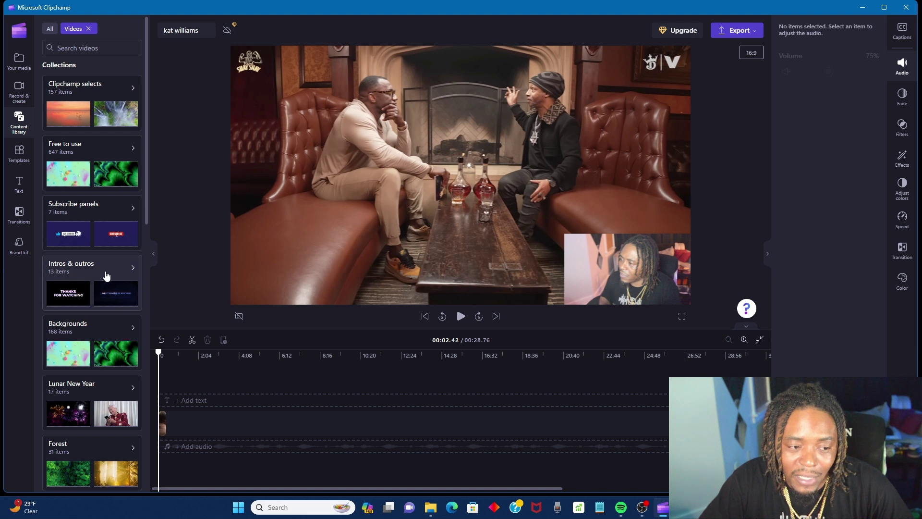
left_click(110, 300)
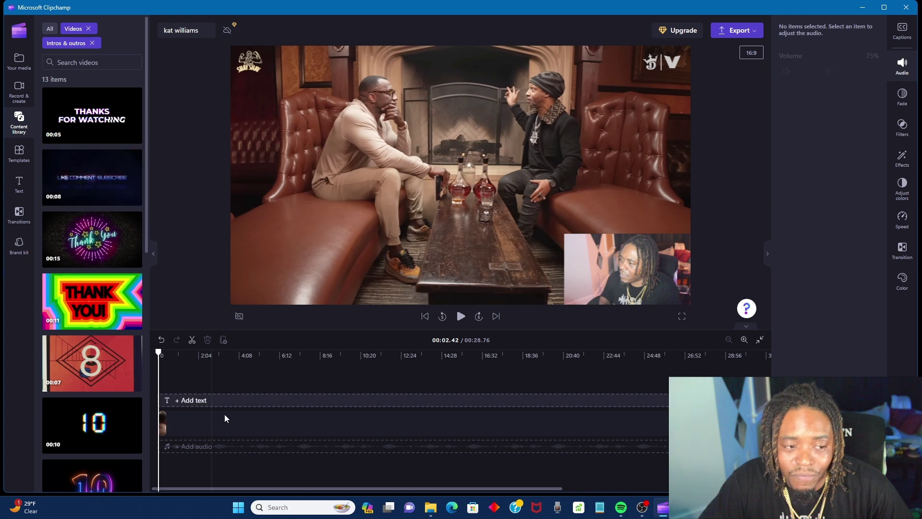
left_click(91, 191)
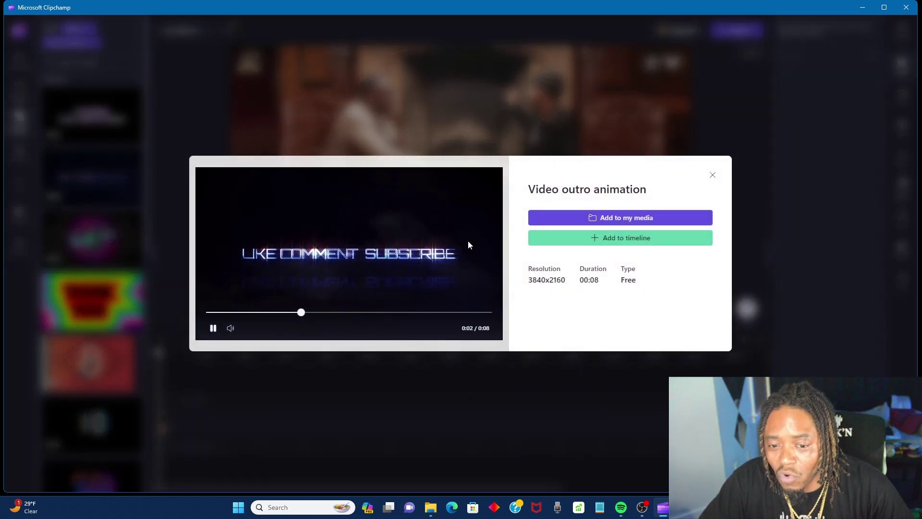
left_click(713, 175)
mouse_move(96, 182)
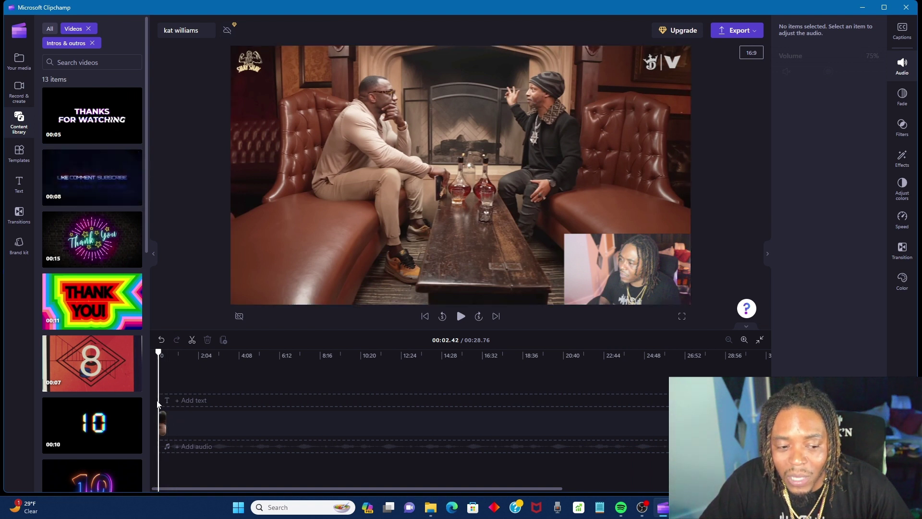
Step: Add the Like Comment Subscribe outro animation to the timeline directly after the trimmed clip
left_click(166, 376)
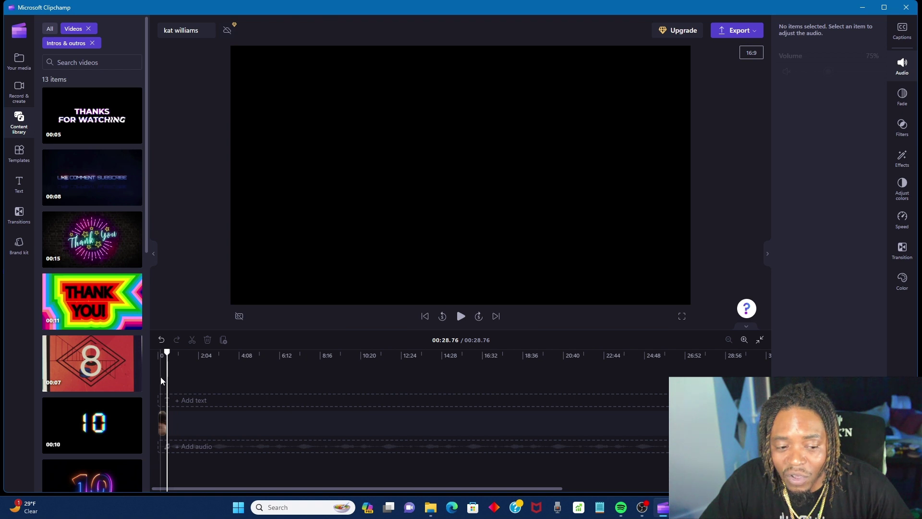
left_click_drag(161, 380, 163, 377)
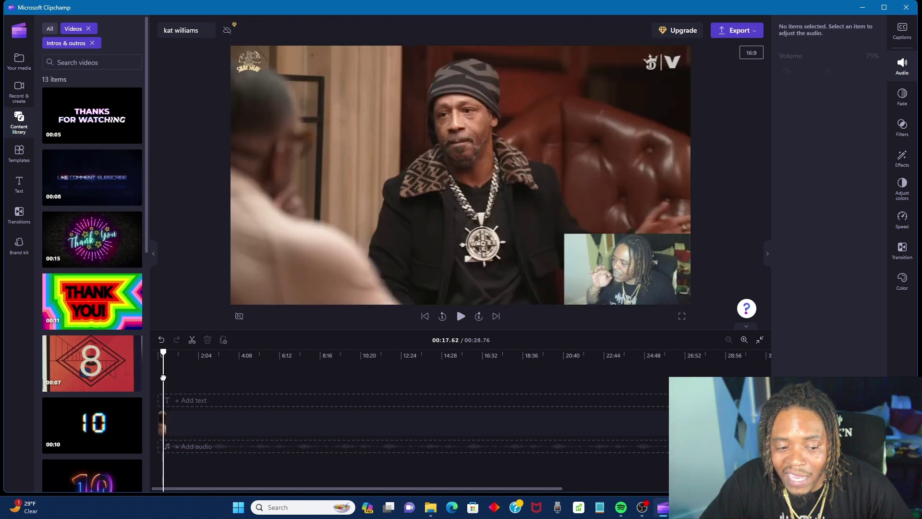
left_click(168, 376)
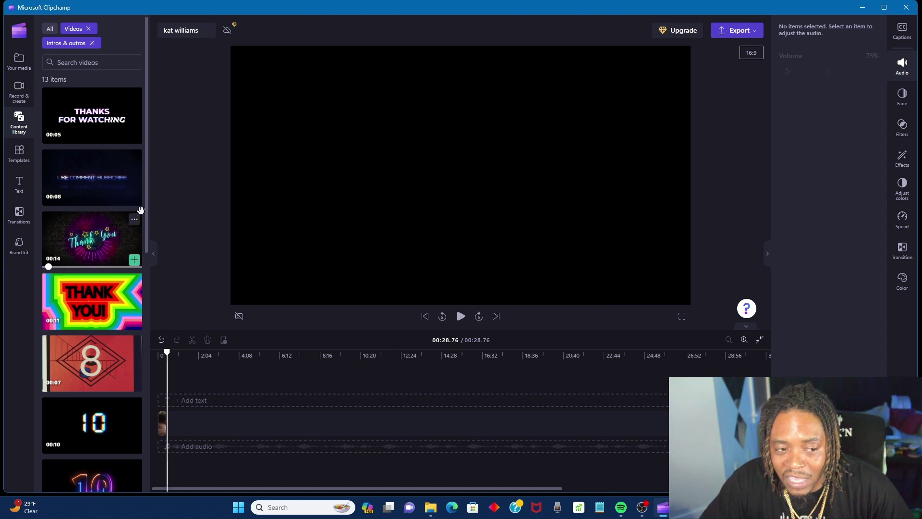
mouse_move(138, 206)
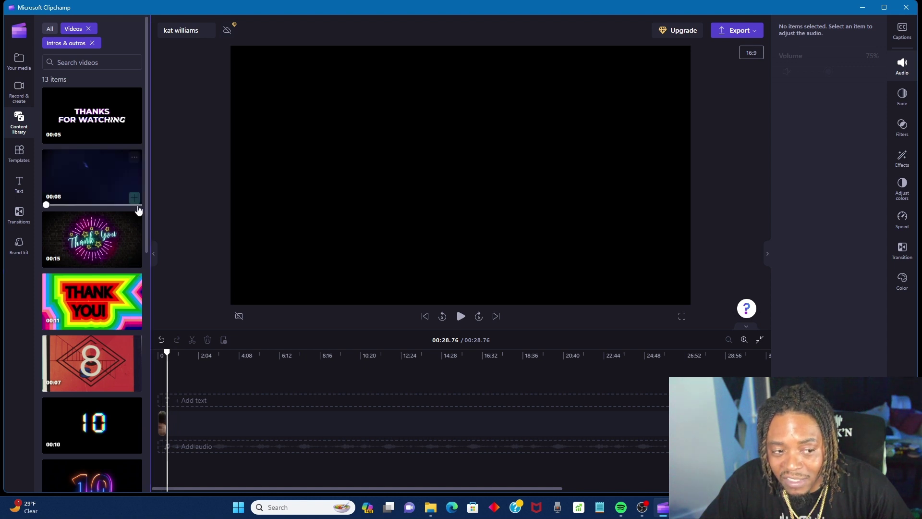
left_click(135, 199)
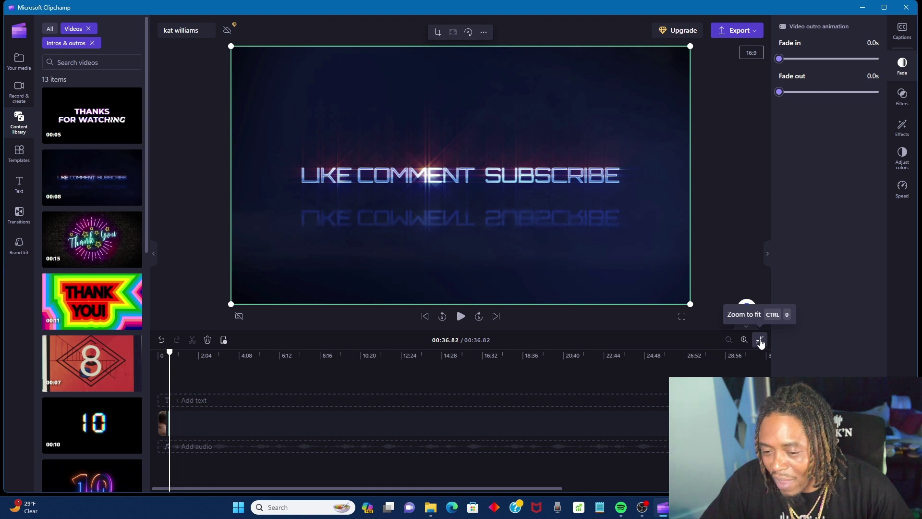
Step: Play across the cut from the trimmed clip into the outro animation to check the faded transition
left_click(743, 342)
left_click(743, 341)
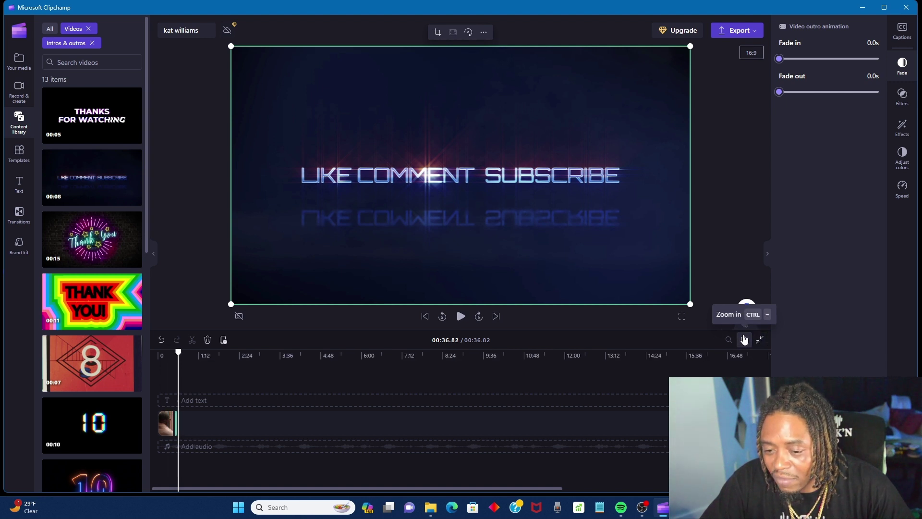
left_click(744, 340)
left_click(745, 339)
left_click(745, 340)
left_click(745, 340)
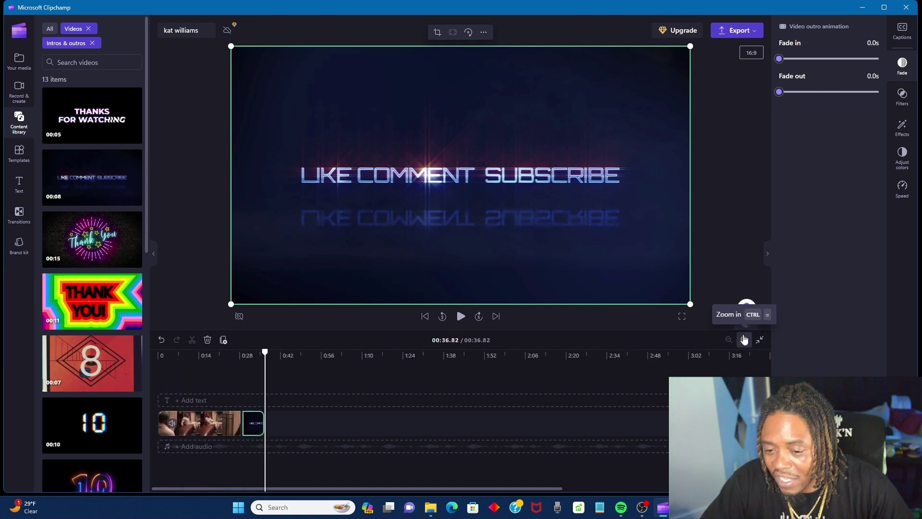
left_click(745, 340)
left_click(745, 340)
left_click(745, 340)
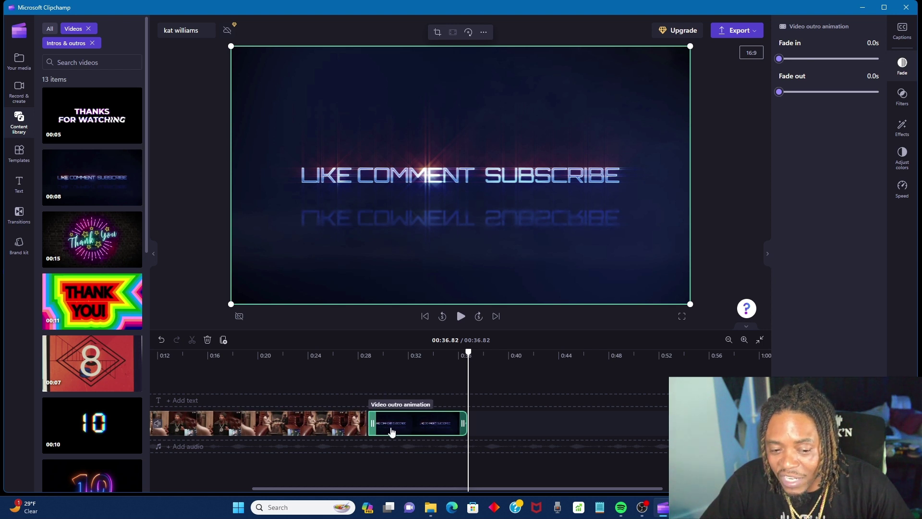
right_click(367, 387)
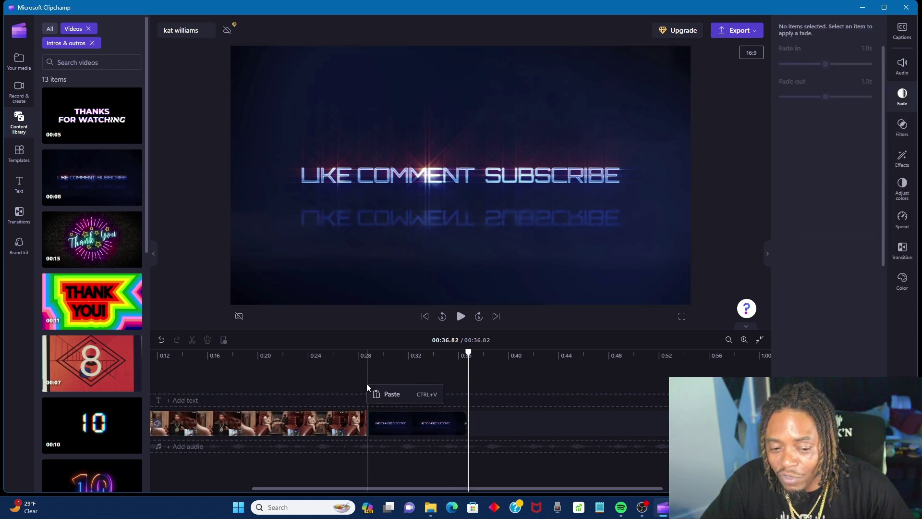
left_click(367, 387)
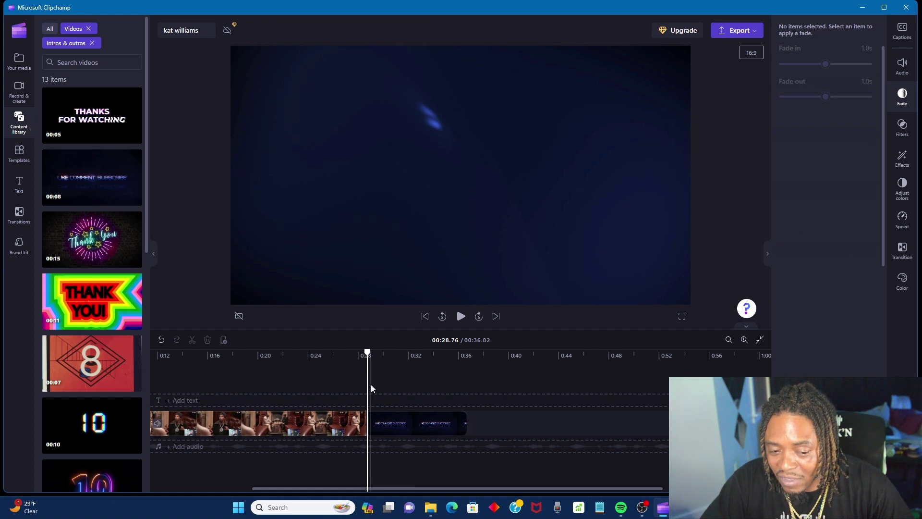
left_click(259, 388)
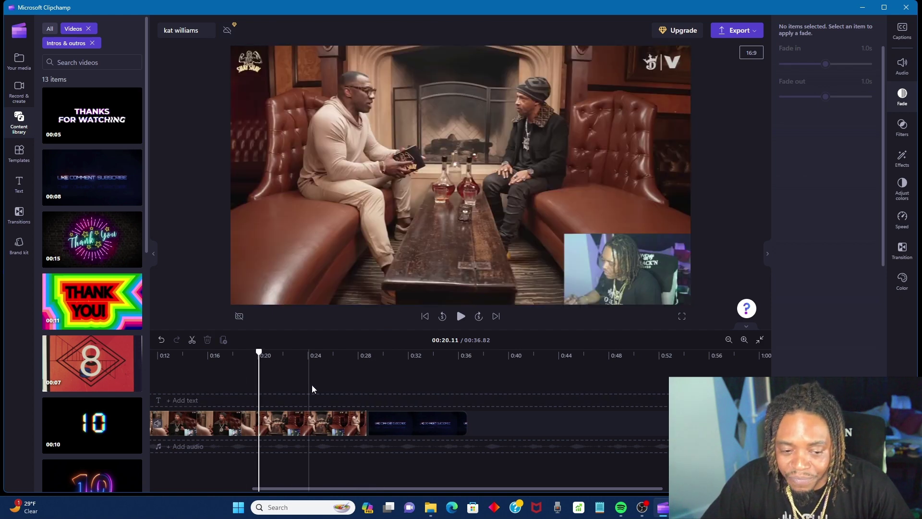
left_click(347, 382)
key("space")
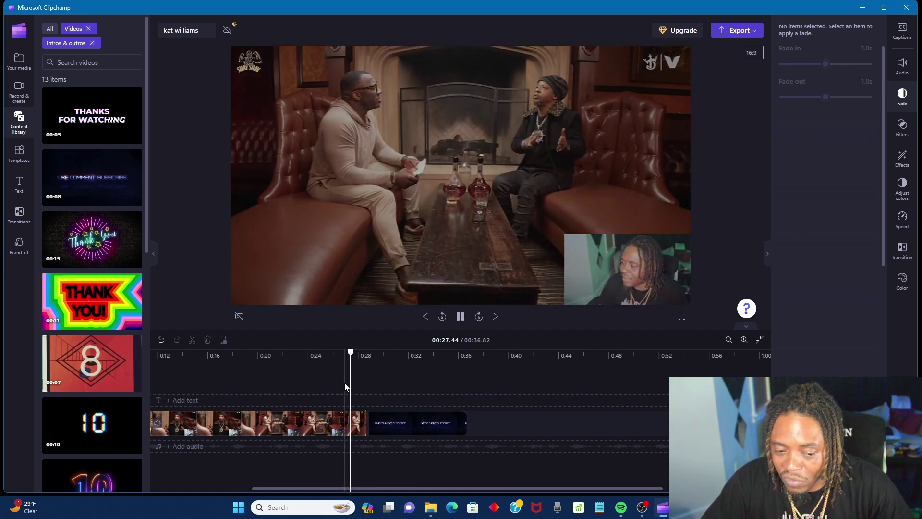
key("space")
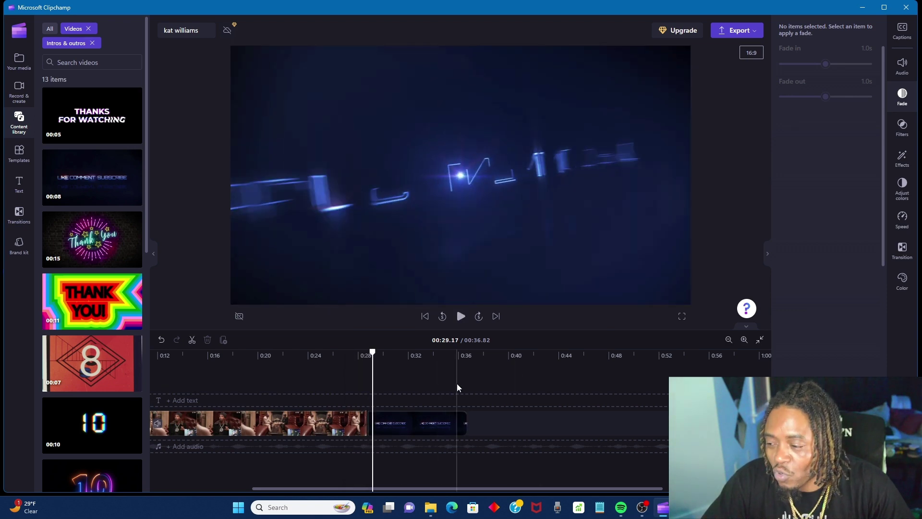
Step: Continue playback through the Like Comment Subscribe lettering to about 0:33 to review the outro animation
left_click(454, 423)
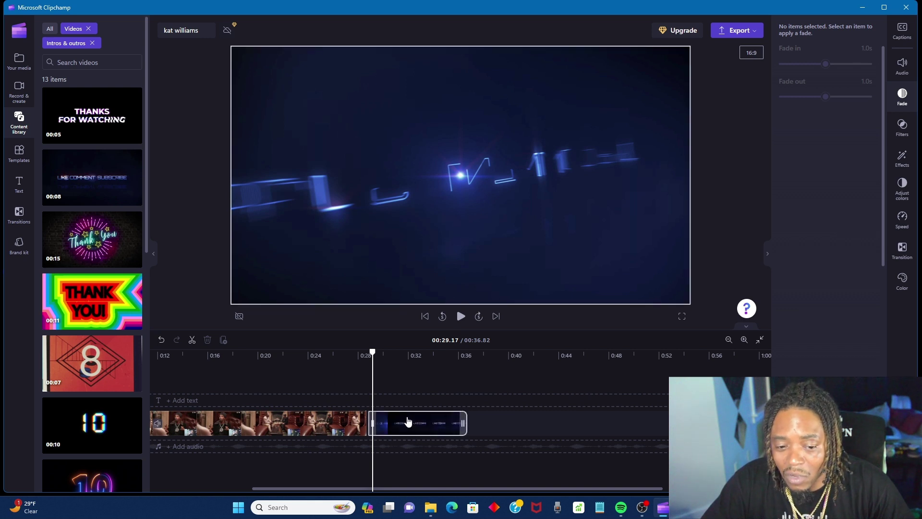
key("space")
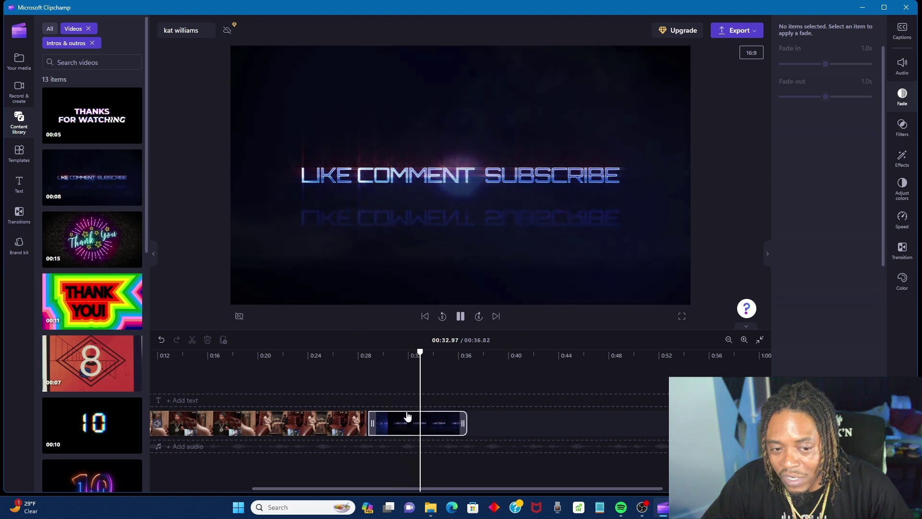
key("space")
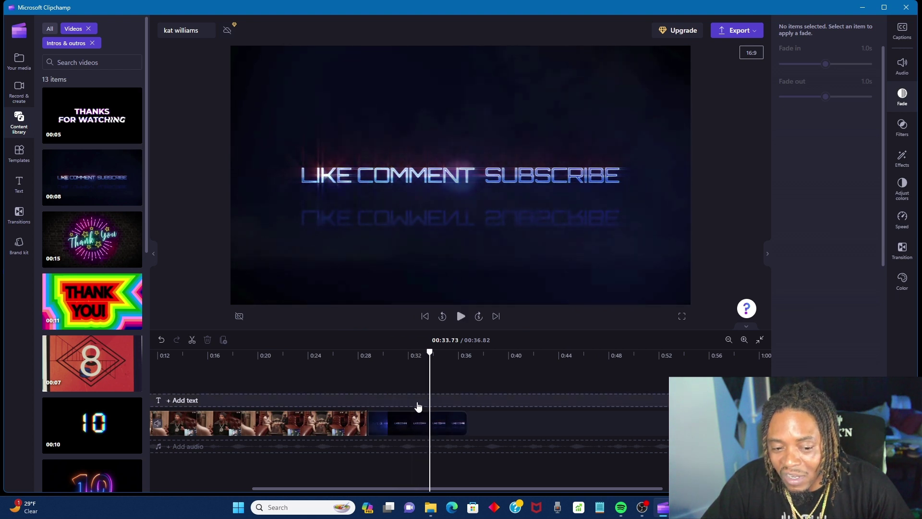
Step: Place the playhead at the start of the outro and open the content library's Free to use sound effects collection
left_click(368, 388)
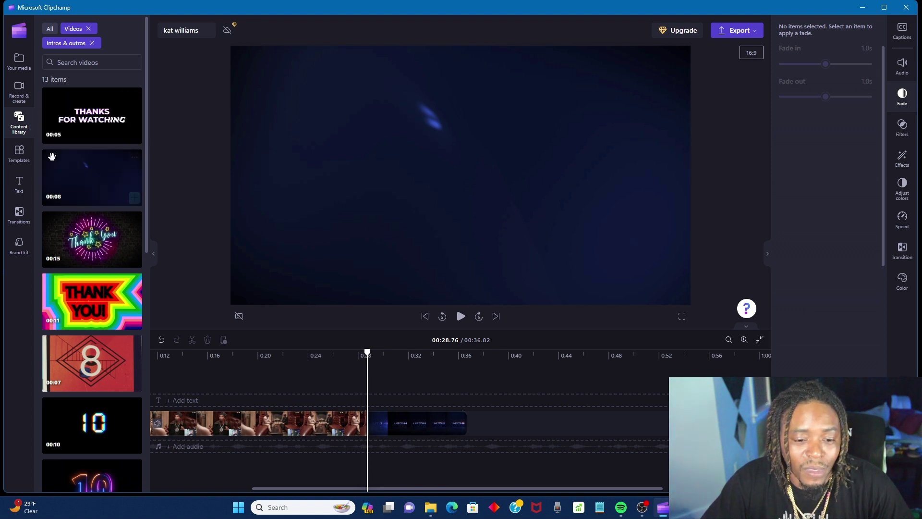
left_click(22, 130)
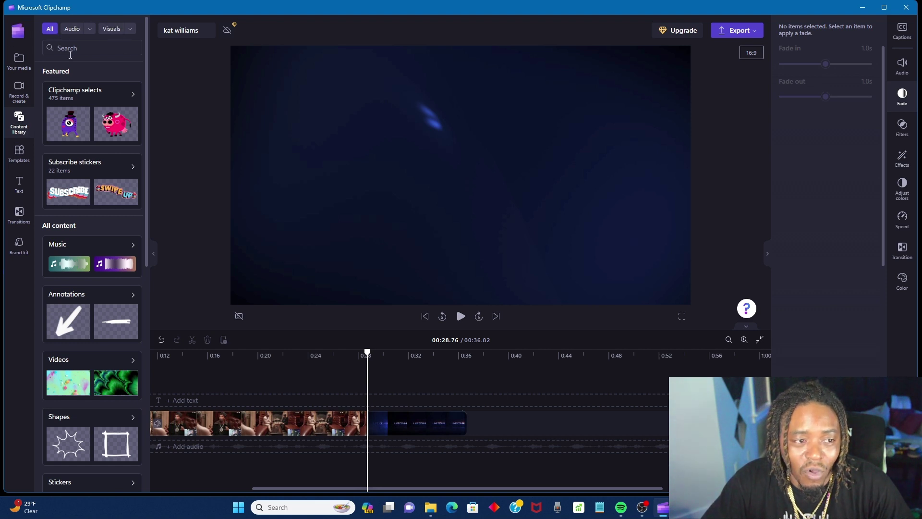
left_click(89, 29)
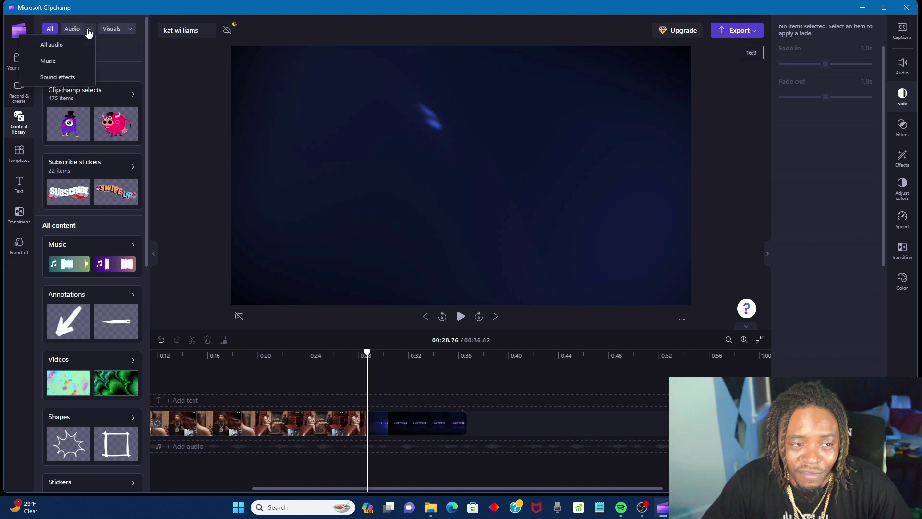
left_click(86, 78)
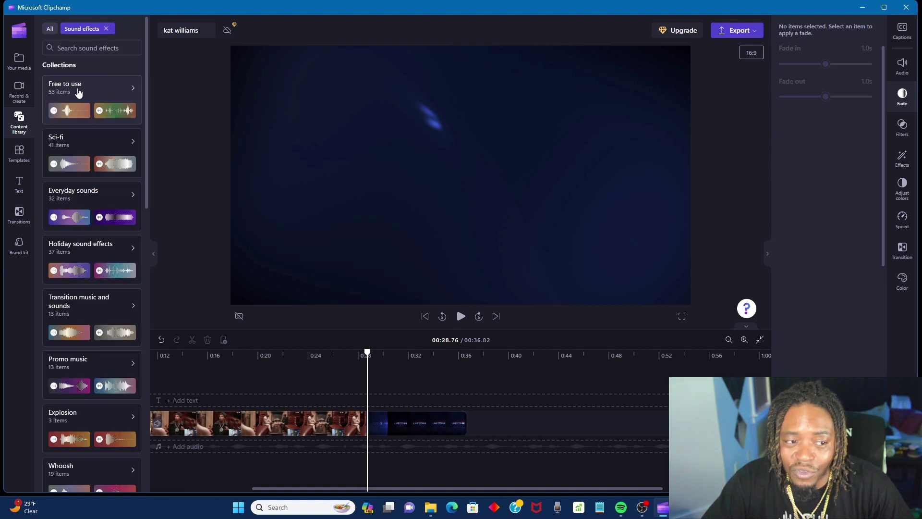
left_click(73, 91)
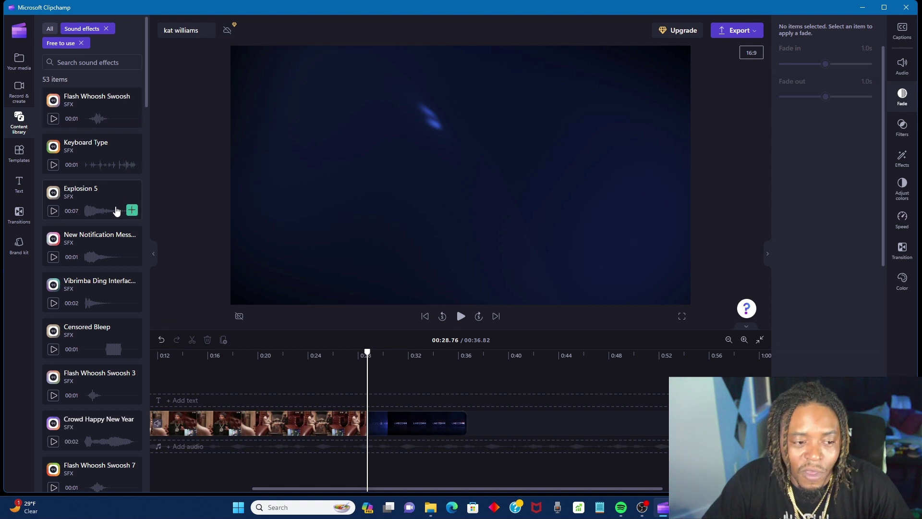
left_click(419, 422)
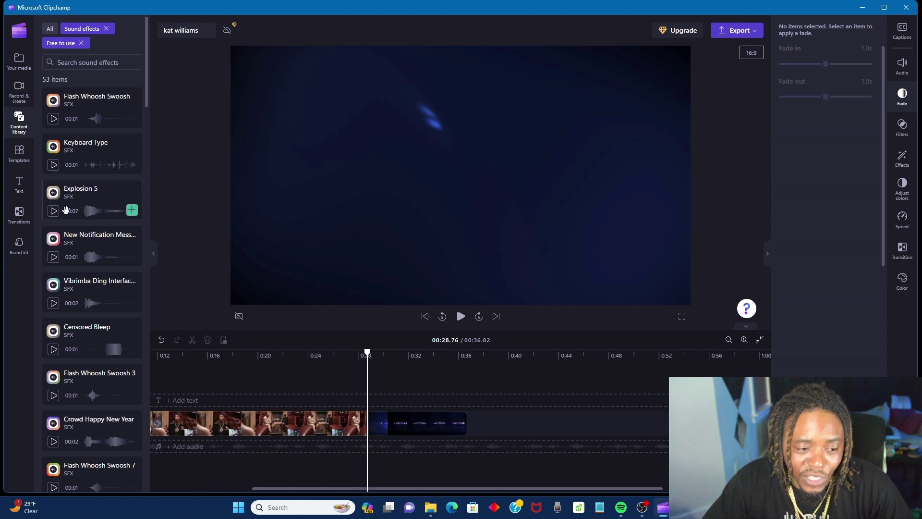
Step: Browse the free sound effects and add Haunting Horror FX to the audio track beneath the outro animation
scroll(79, 435, "down", 5)
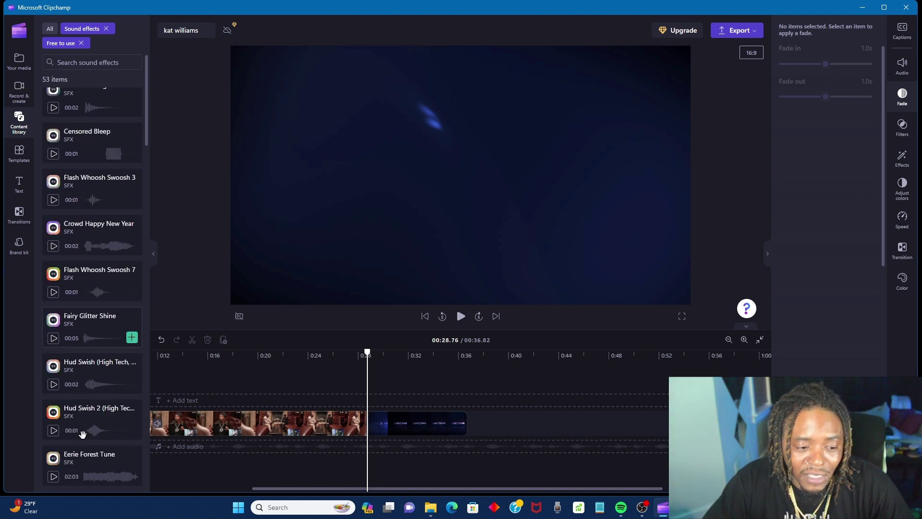
scroll(82, 433, "down", 6)
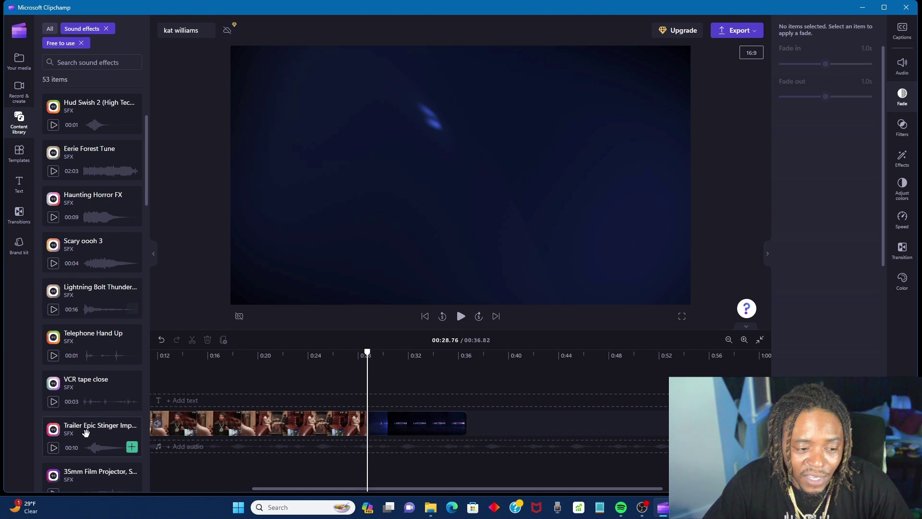
scroll(87, 438, "down", 4)
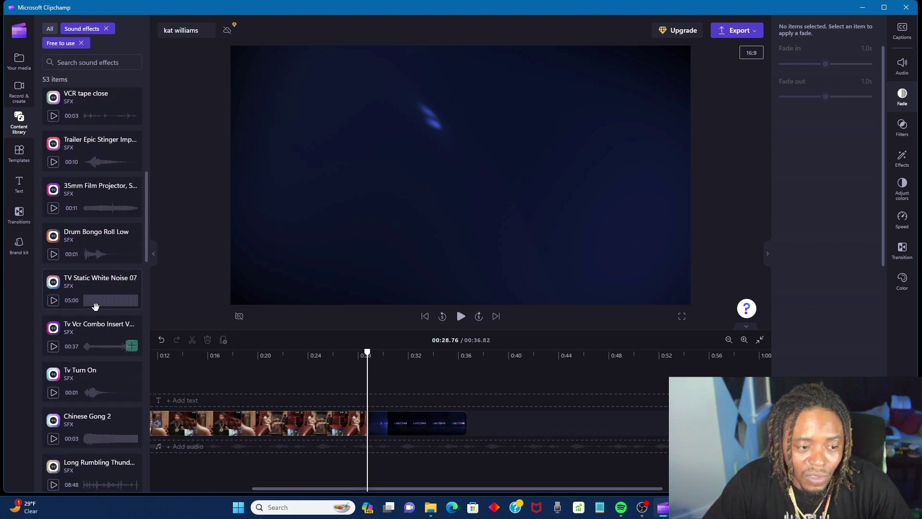
scroll(84, 221, "up", 3)
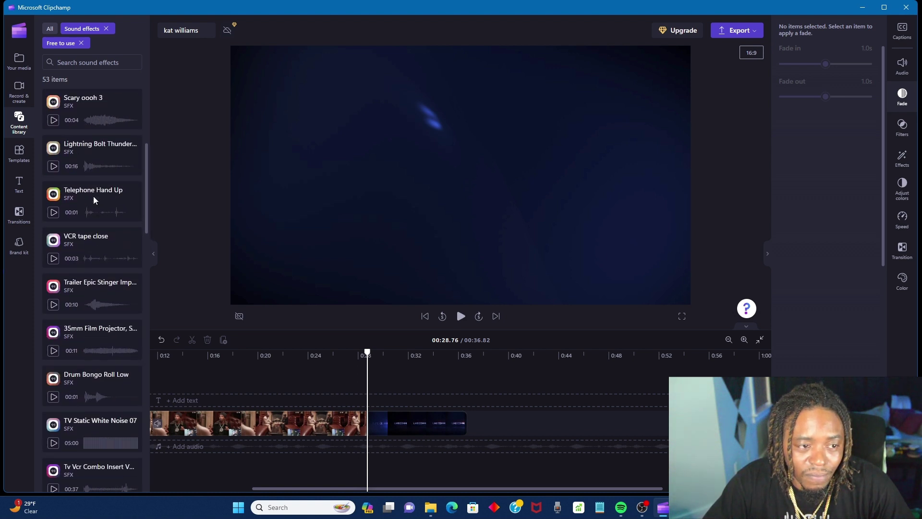
scroll(80, 194, "up", 3)
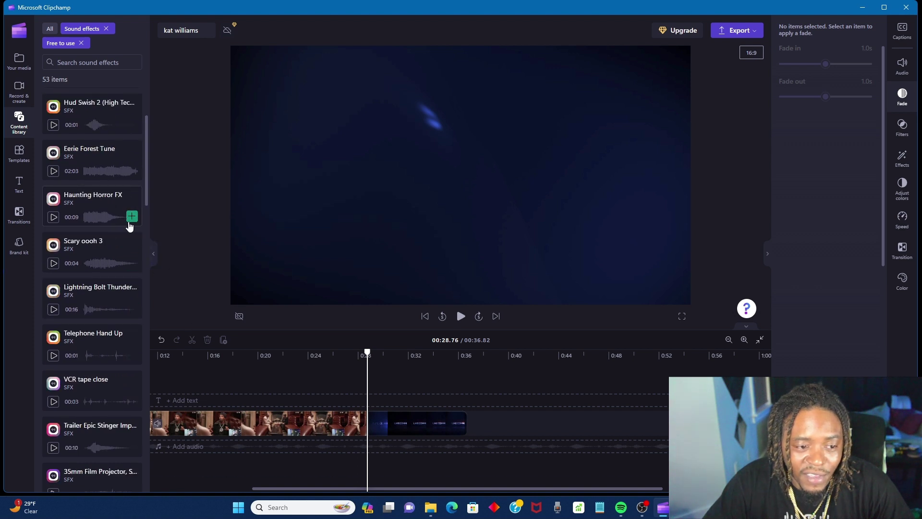
left_click(132, 216)
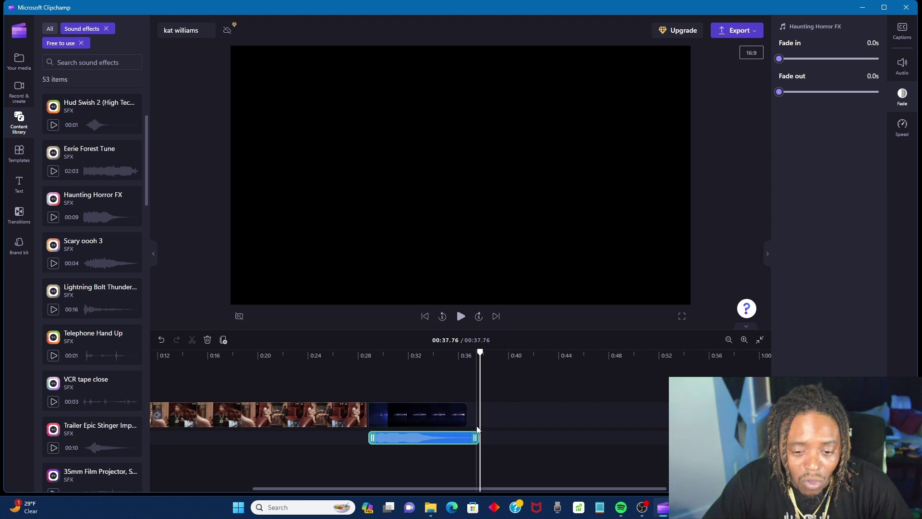
Step: Trim the end of the Haunting Horror FX audio to the outro's end and play the ending back with sound
left_click_drag(476, 436, 465, 436)
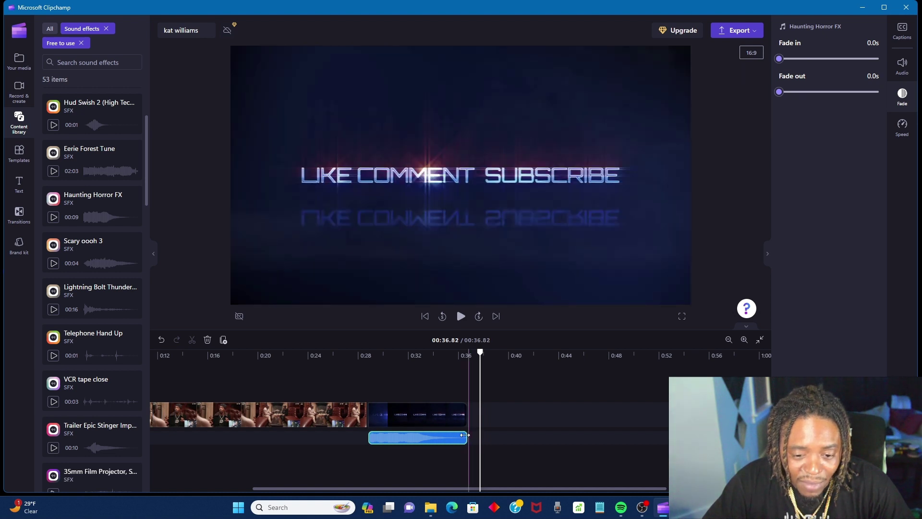
left_click_drag(465, 435, 465, 435)
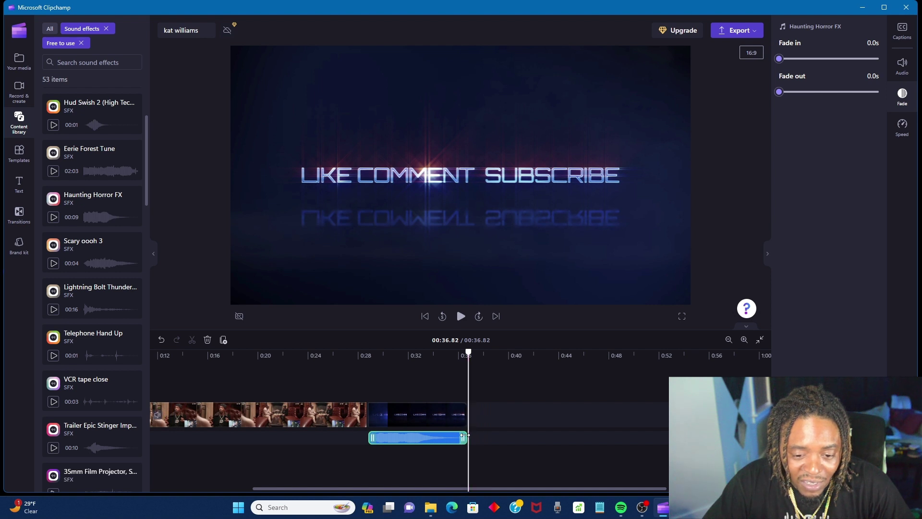
left_click(361, 374)
key("space")
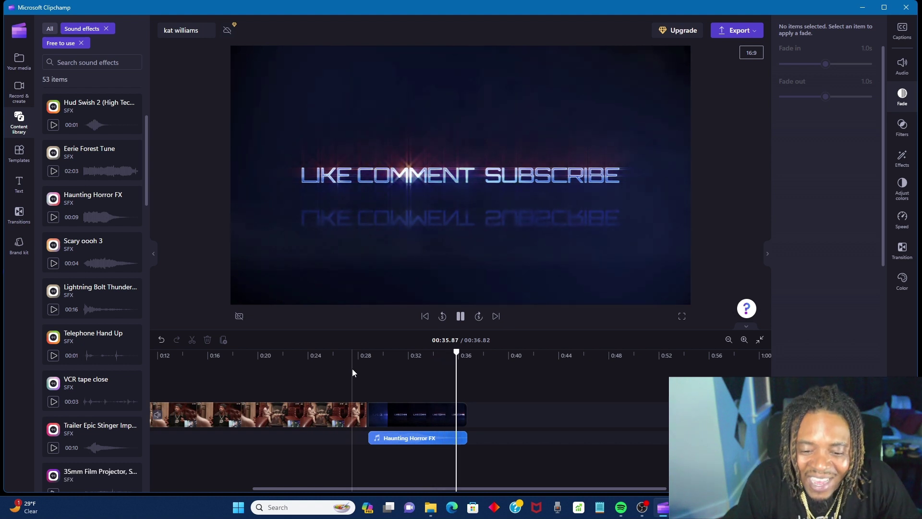
key("space")
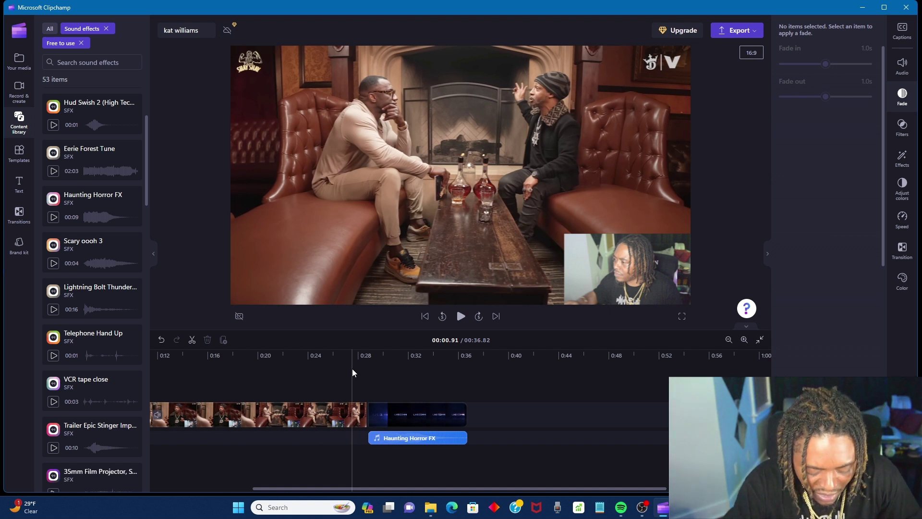
key("space")
key("space")
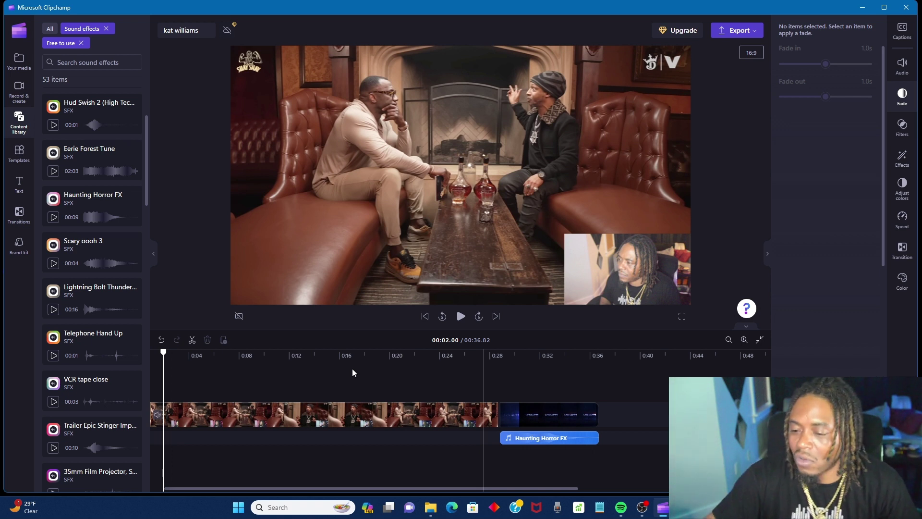
Step: Clear the Free to use and Sound effects filters and return to the project's own media
left_click(82, 43)
left_click(107, 28)
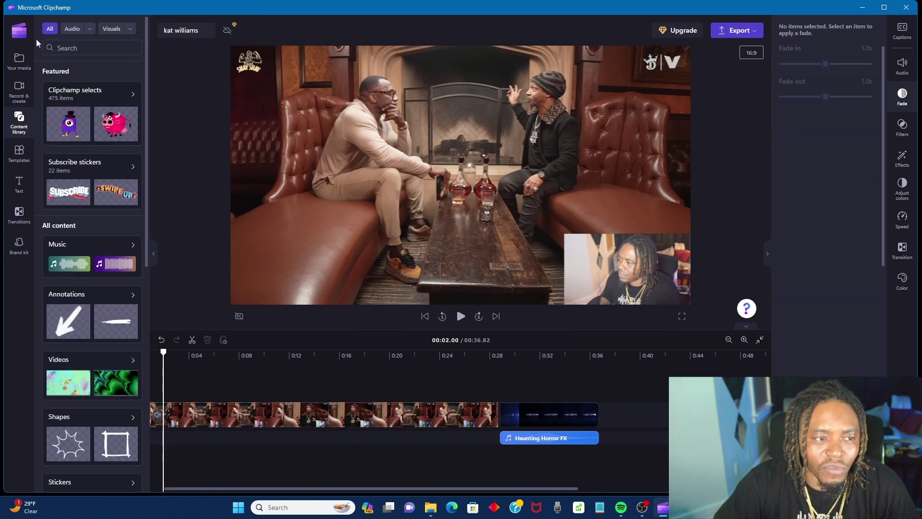
left_click(20, 62)
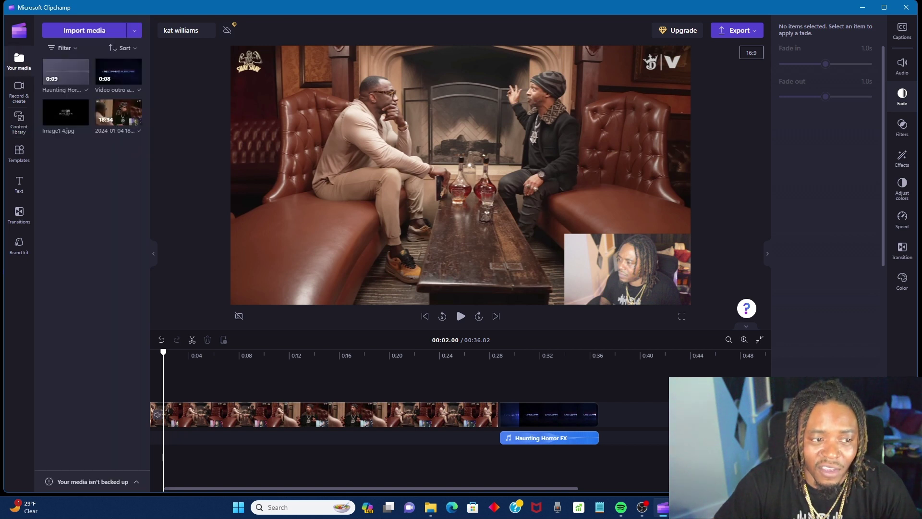
Step: Add Image1 4.jpg to the timeline directly after the outro animation and play back the ending
mouse_move(70, 106)
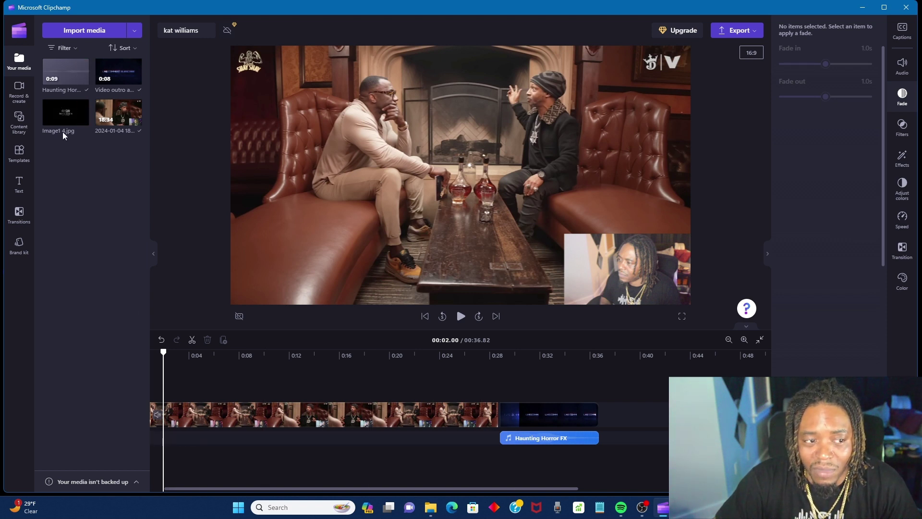
mouse_move(57, 121)
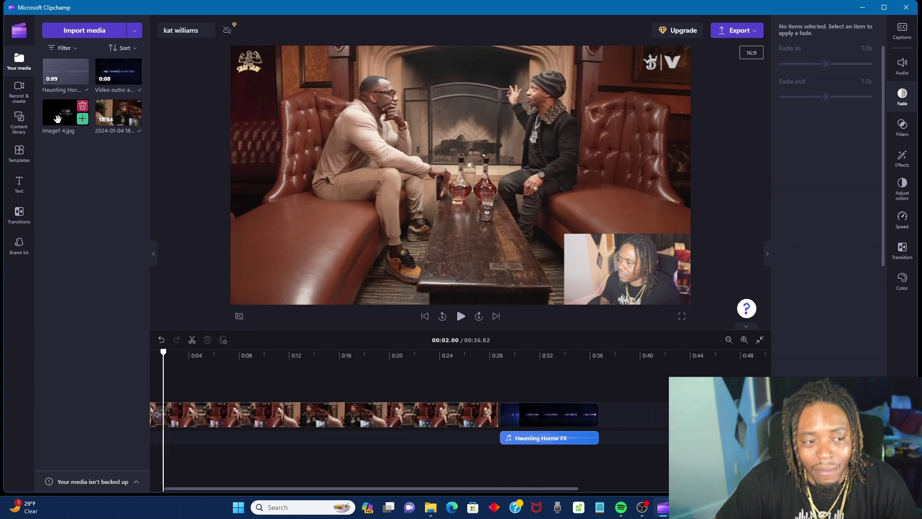
left_click_drag(58, 119, 616, 416)
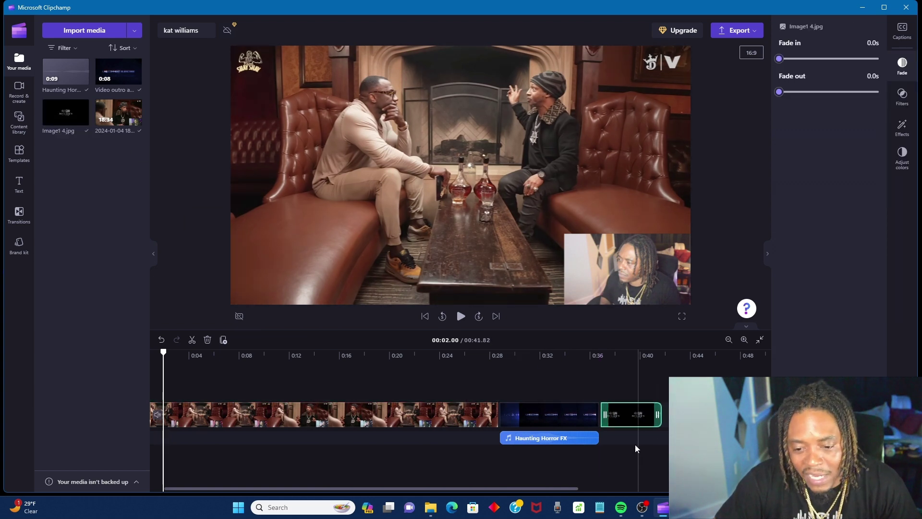
left_click(584, 385)
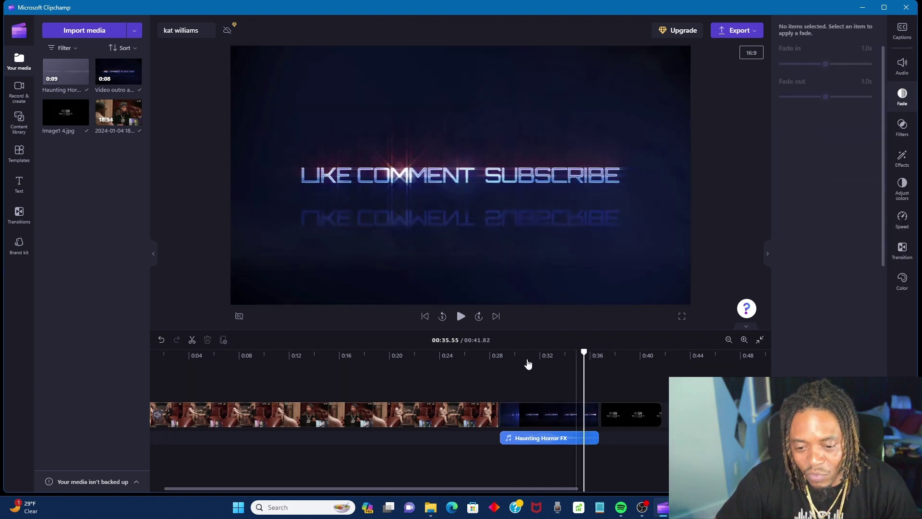
key("space")
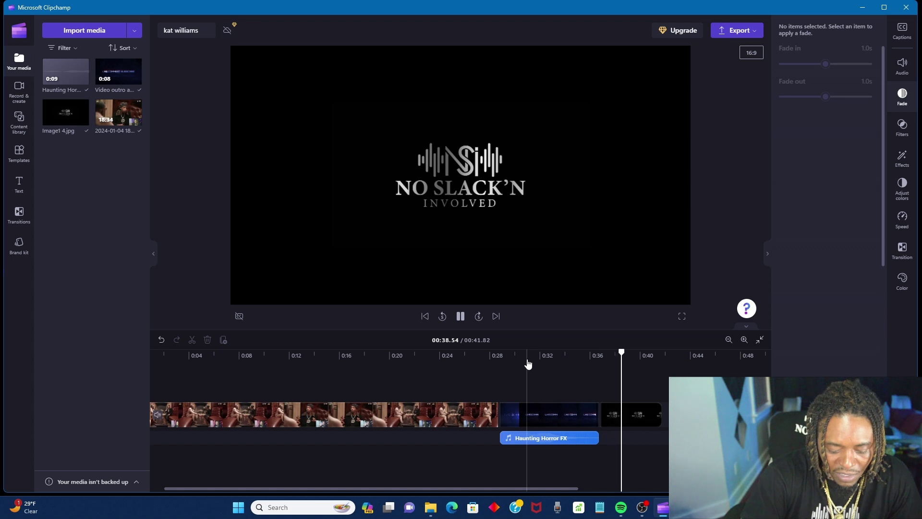
key("space")
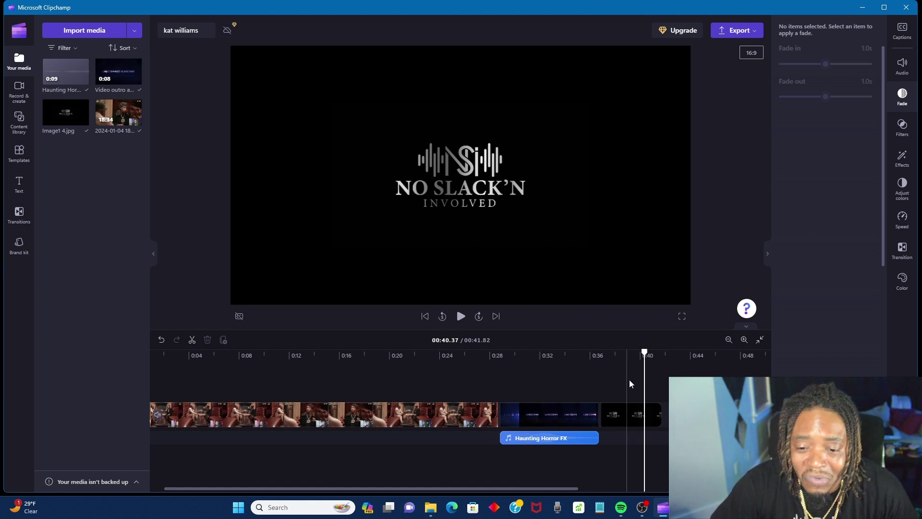
Step: Apply the Slow zoom effect to the logo image at the end of the timeline
left_click(628, 414)
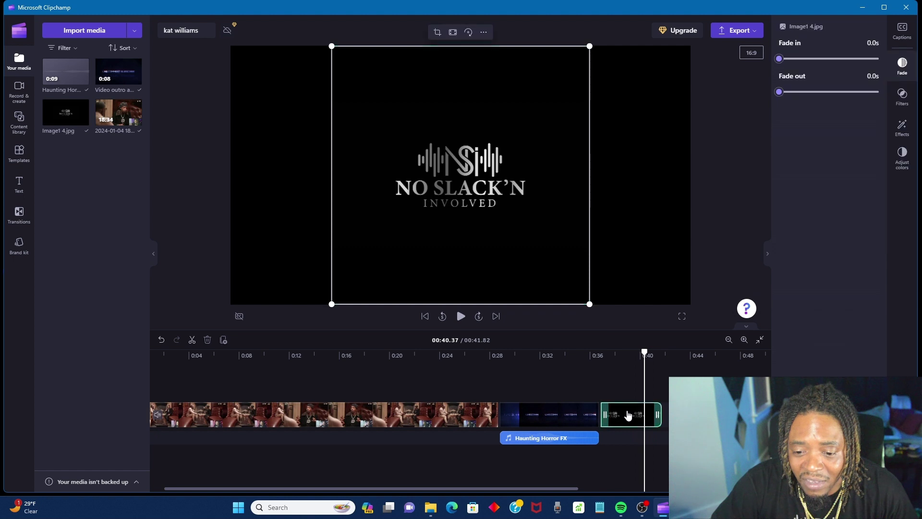
left_click(904, 128)
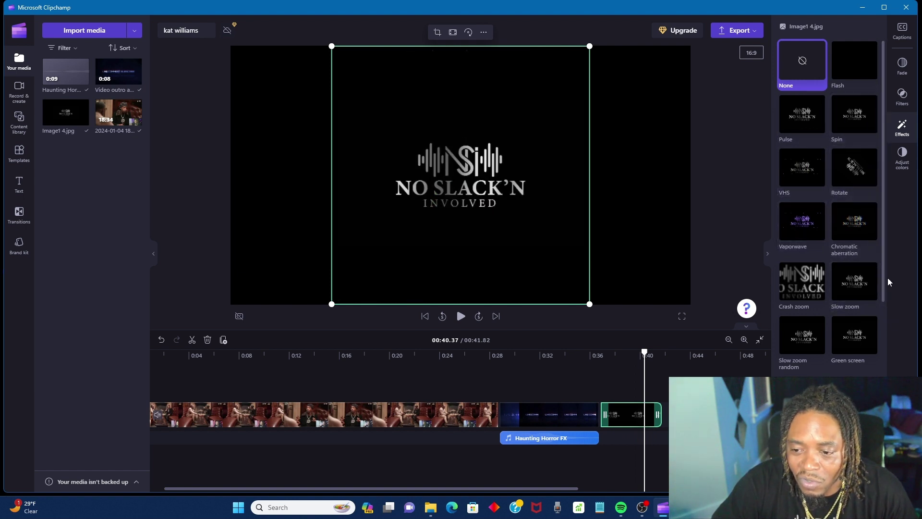
left_click(852, 306)
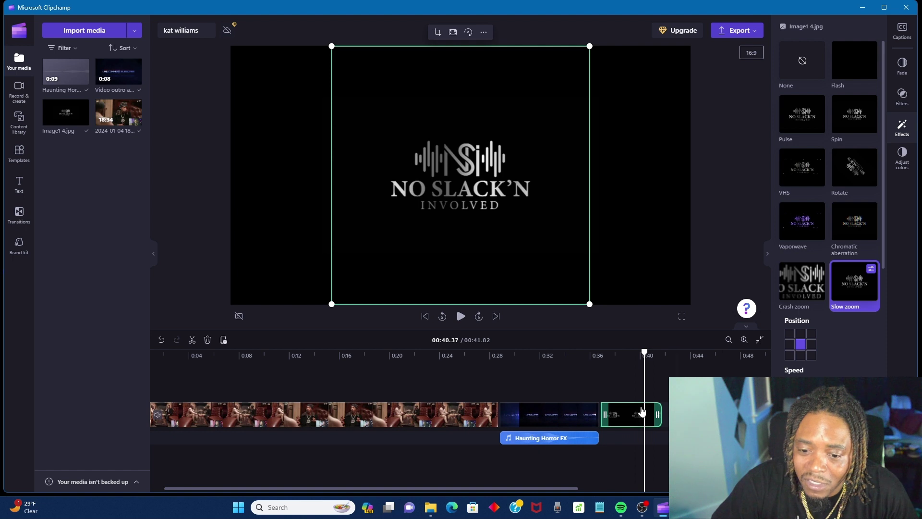
Step: Set the logo image's fade-out to 2.0 s and play back the ending
left_click(901, 68)
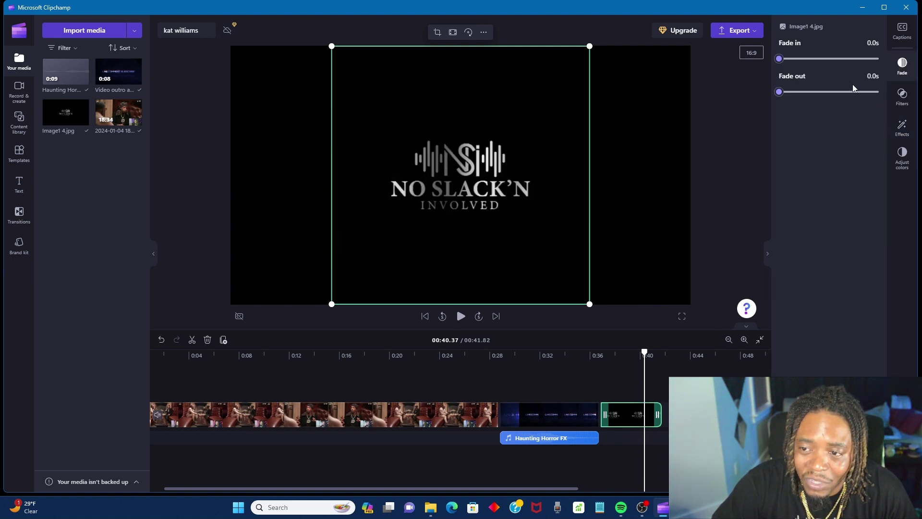
left_click(875, 93)
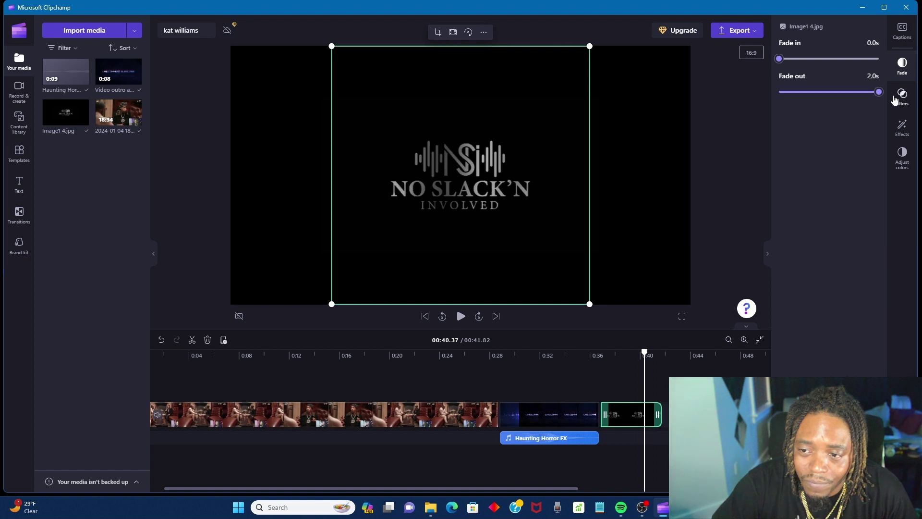
left_click(593, 395)
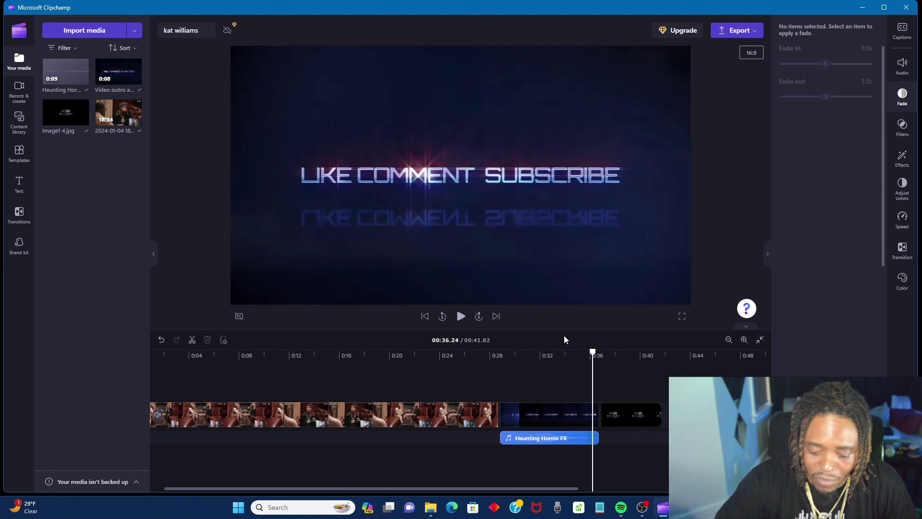
key("space")
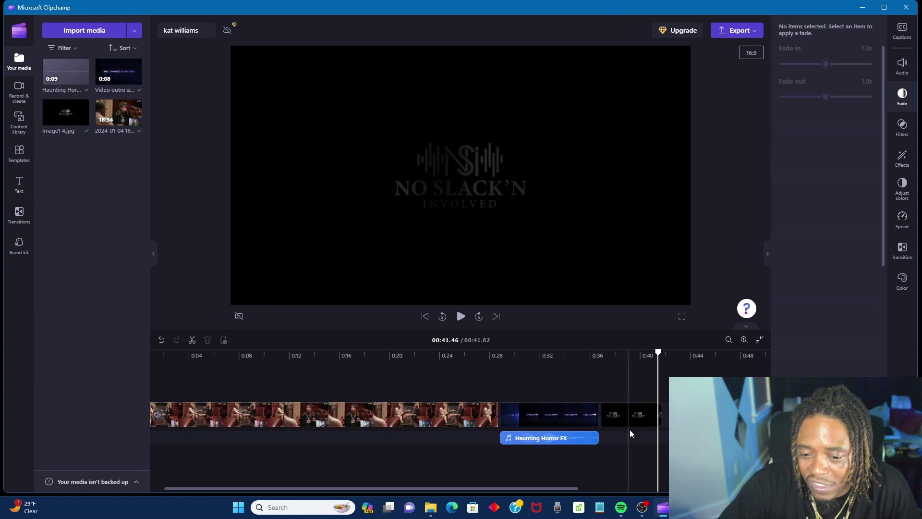
Step: Turn off Reverse in the logo image's Slow zoom effect, preview the ending, and set the image's fade-out to 0.0 s
left_click(632, 416)
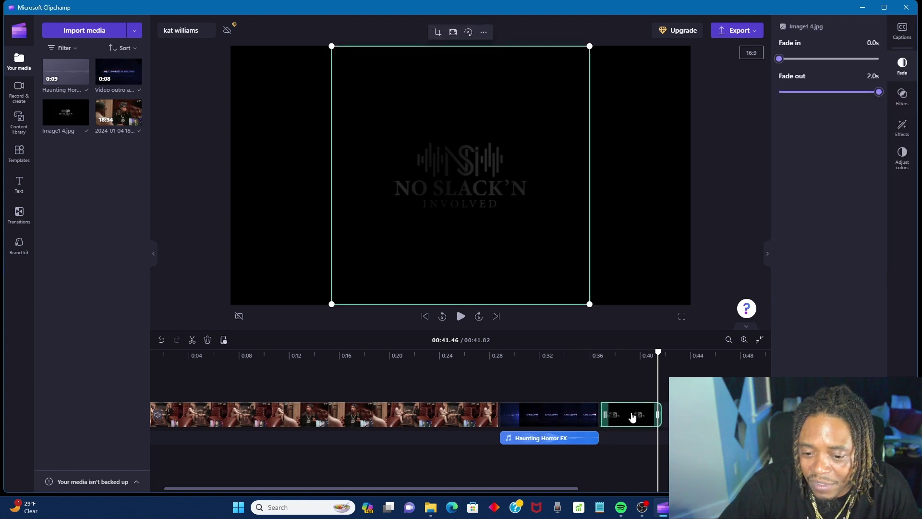
left_click(902, 129)
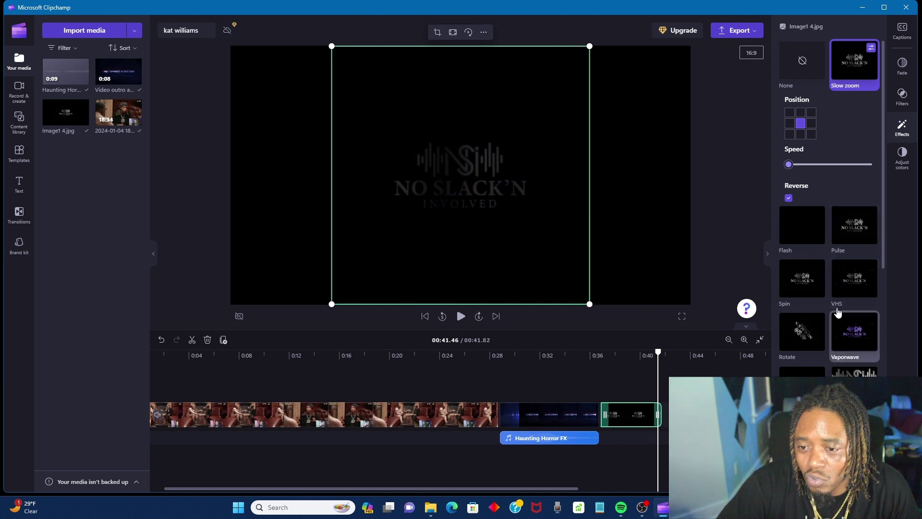
left_click(789, 199)
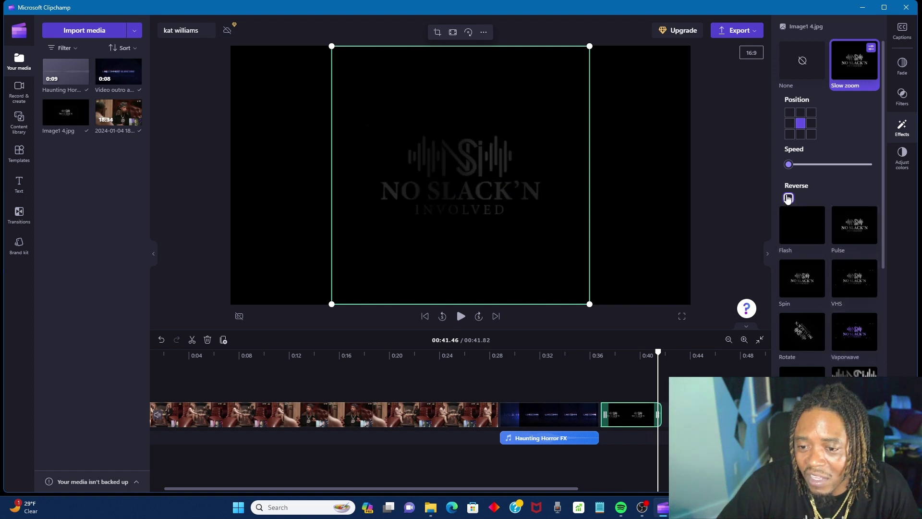
left_click(593, 373)
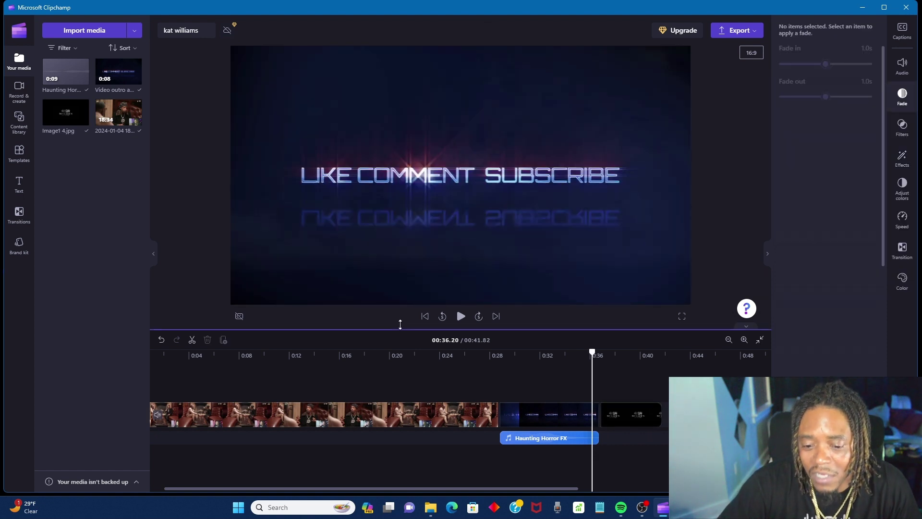
key("space")
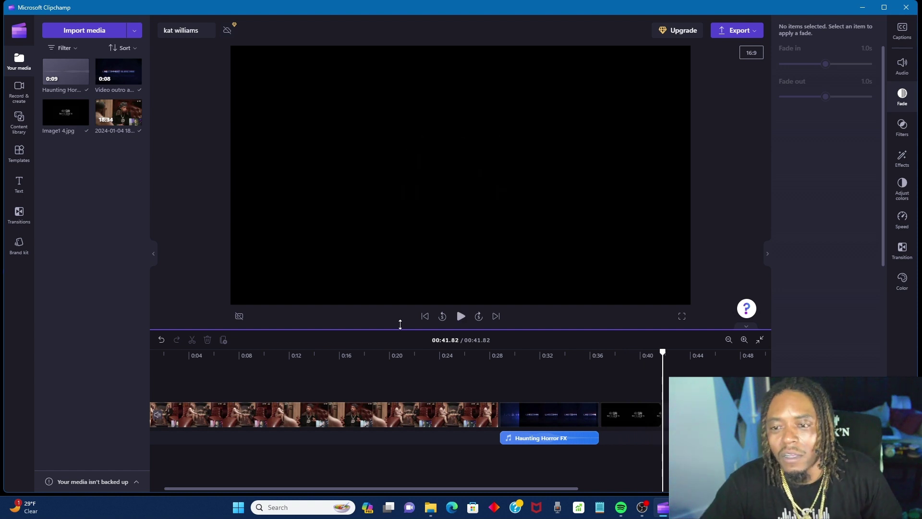
left_click(638, 428)
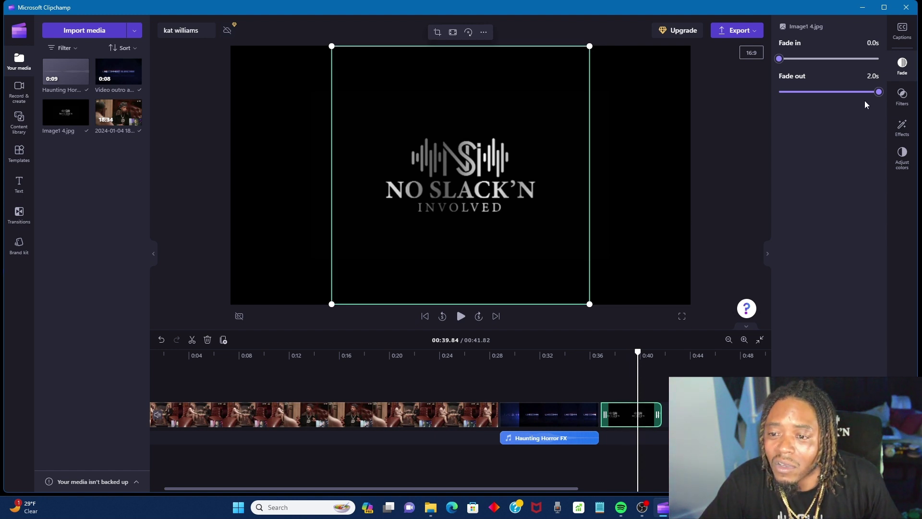
left_click_drag(878, 92, 767, 87)
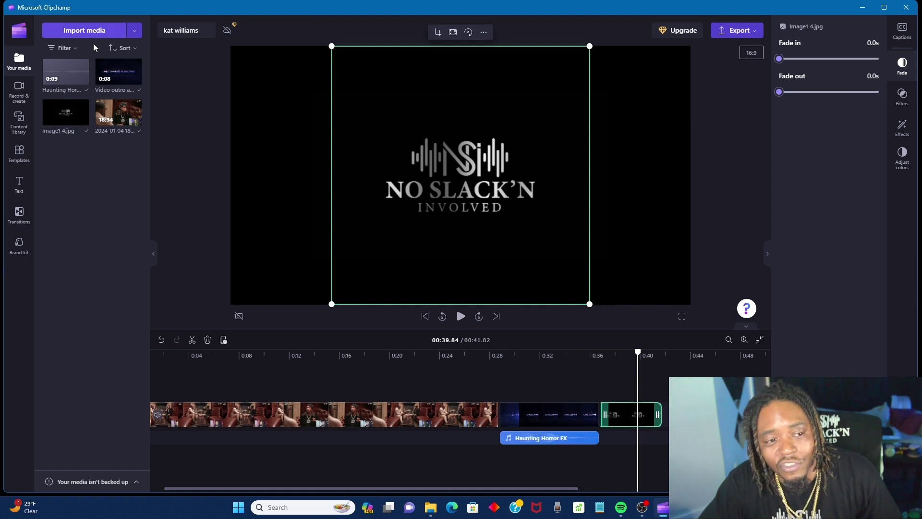
mouse_move(84, 123)
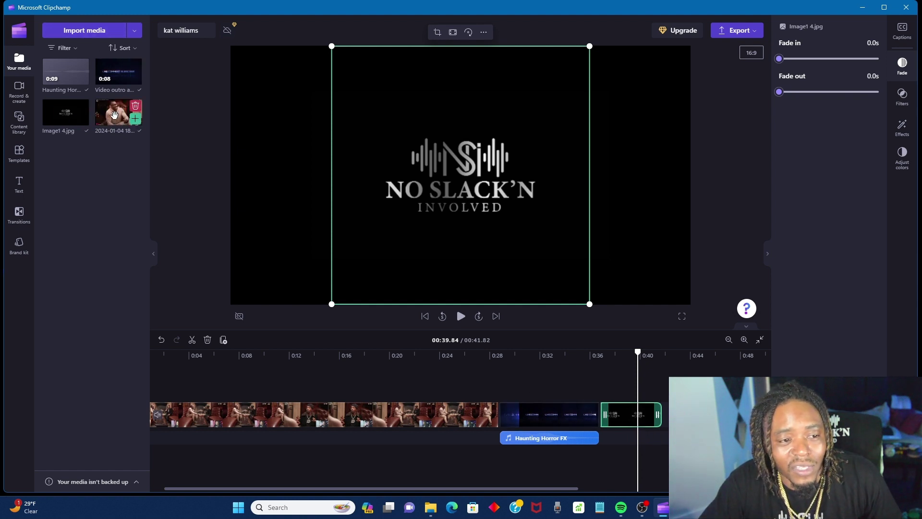
left_click_drag(115, 115, 491, 431)
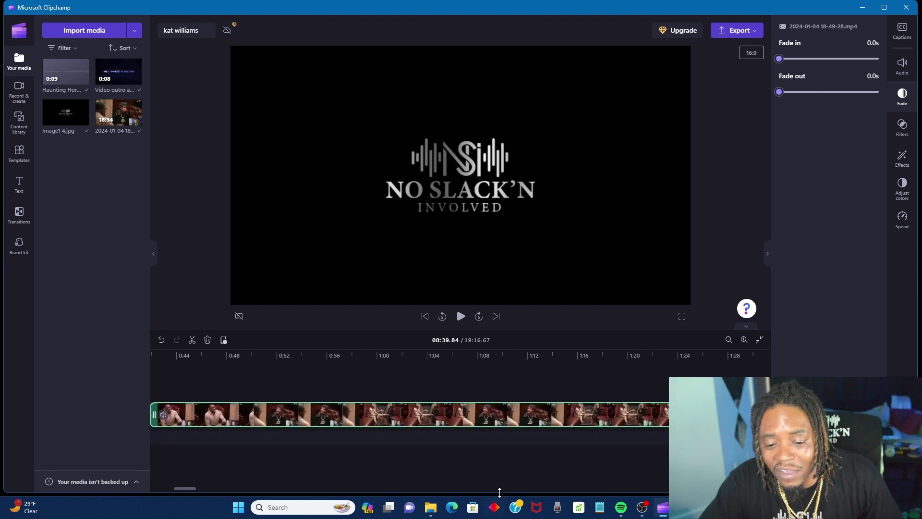
left_click_drag(187, 489, 168, 491)
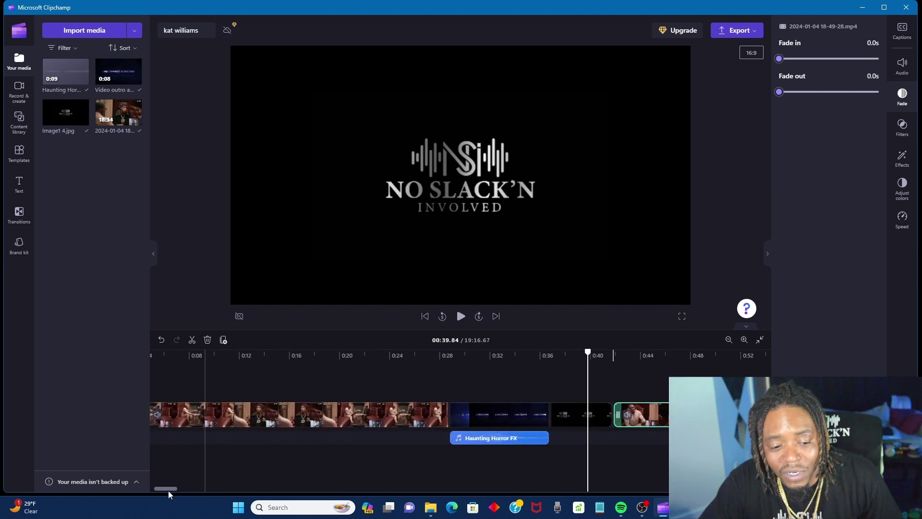
left_click(613, 373)
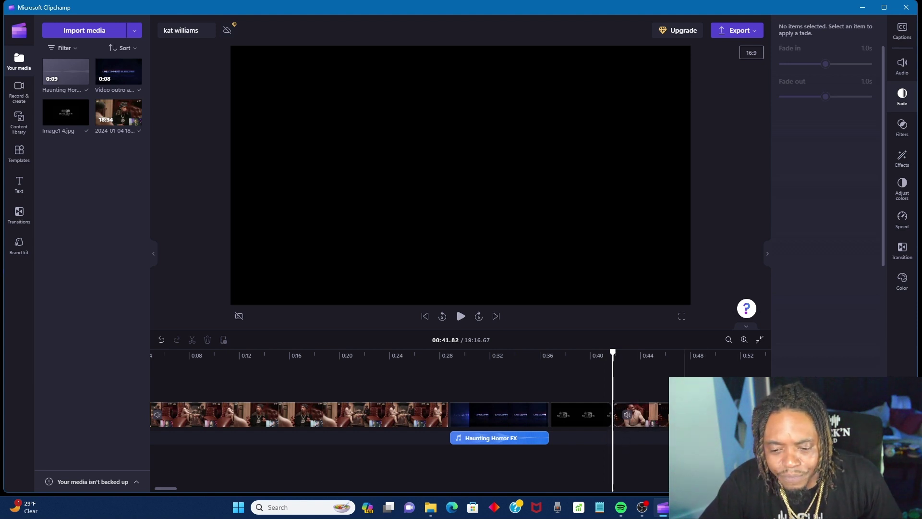
left_click(606, 387)
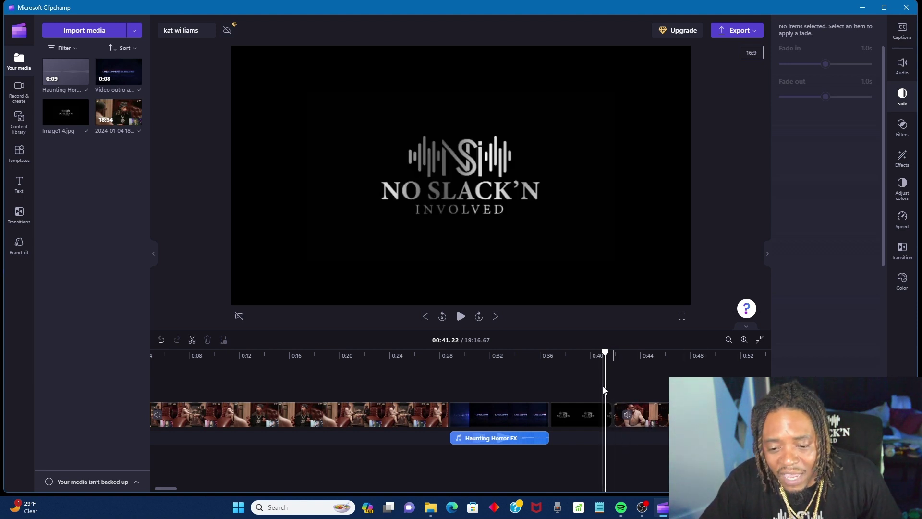
key("space")
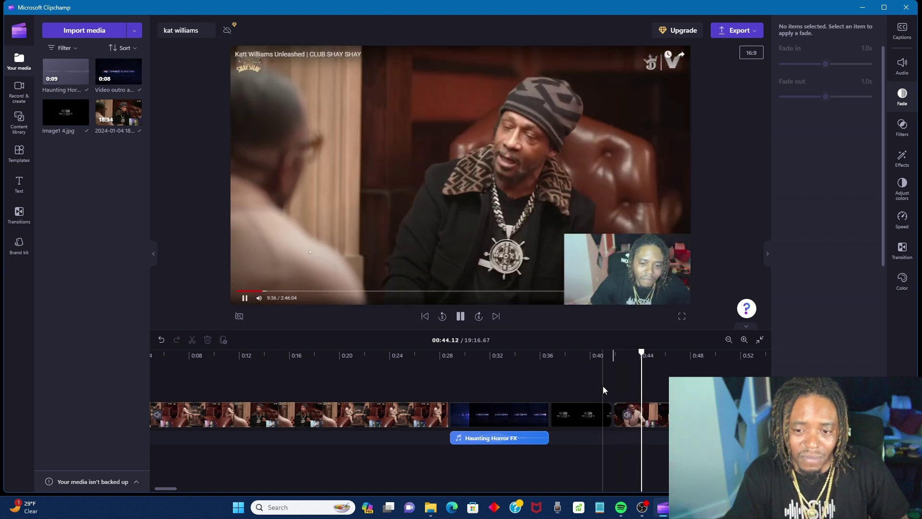
key("space")
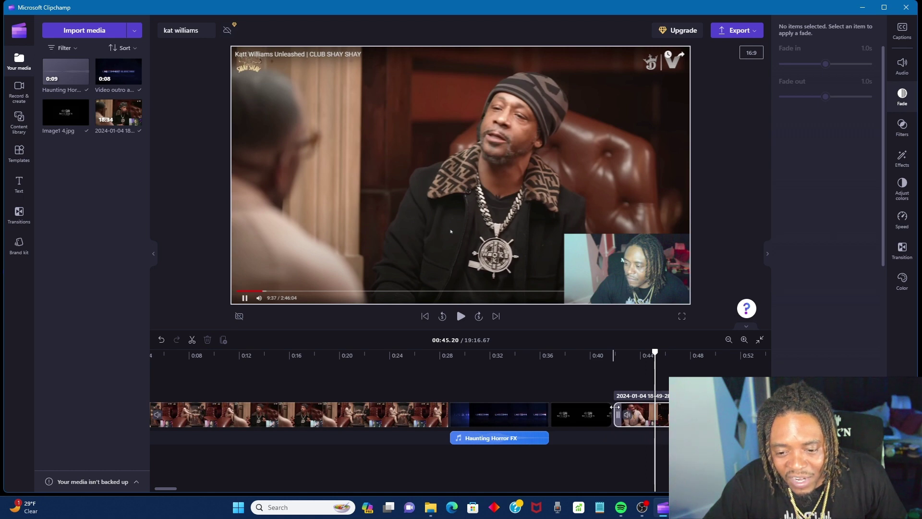
Step: Trim about 2.4 s off the start of the newly added recording and play back its opening
left_click_drag(615, 408, 648, 405)
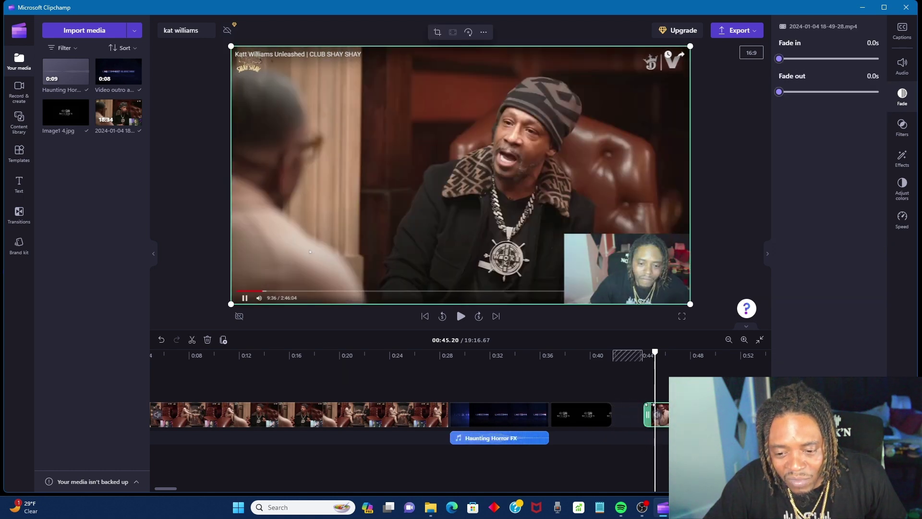
left_click(644, 383)
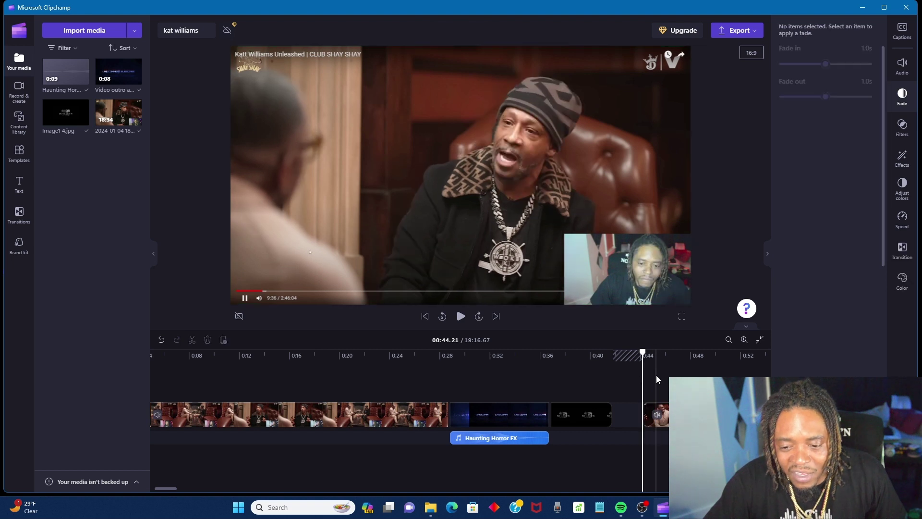
key("space")
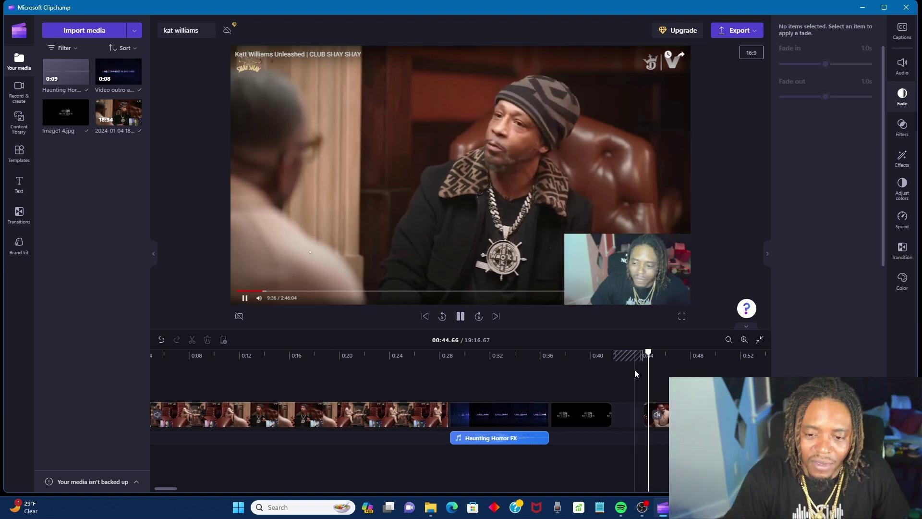
key("space")
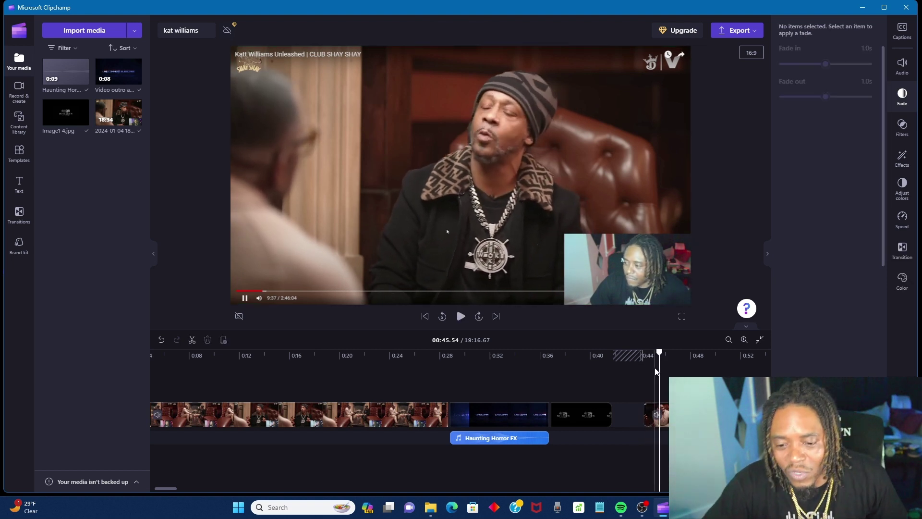
Step: Extend the newly added recording's start slightly earlier, to about 0:44 on the timeline, and play back its opening
left_click(645, 414)
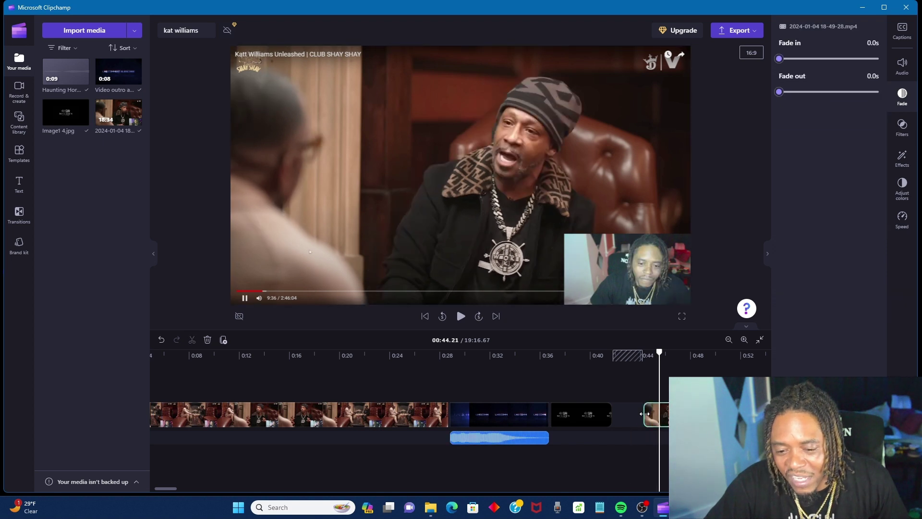
left_click_drag(644, 413, 641, 414)
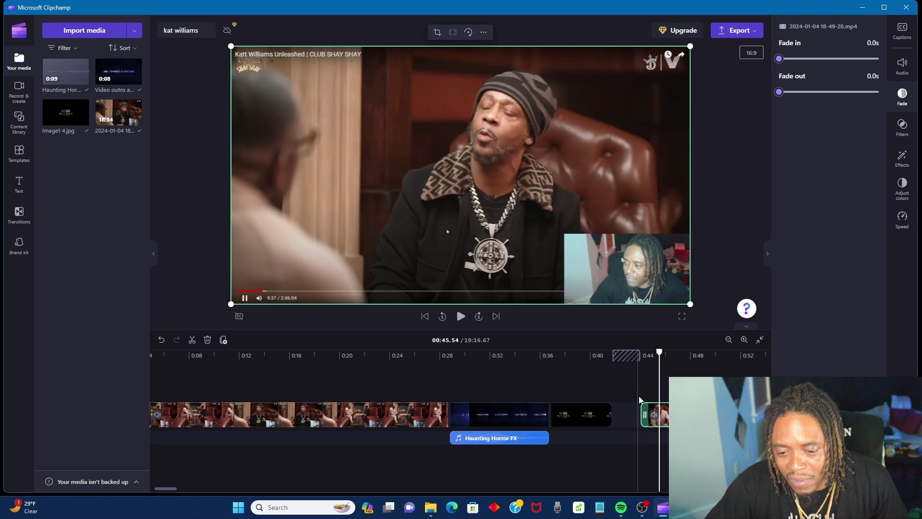
left_click(640, 398)
key("space")
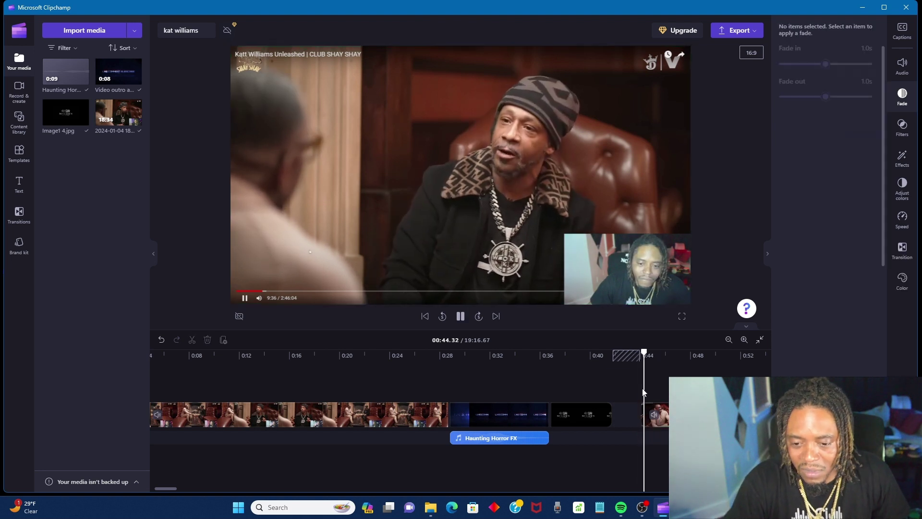
key("space")
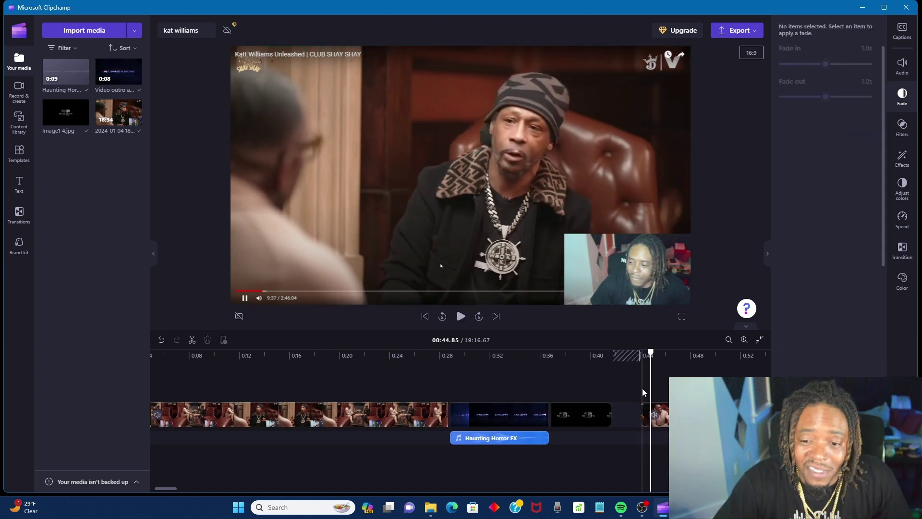
Step: Extend the newly added recording's start a little earlier, to about 0:43.7 on the timeline, and play back its opening
left_click(648, 414)
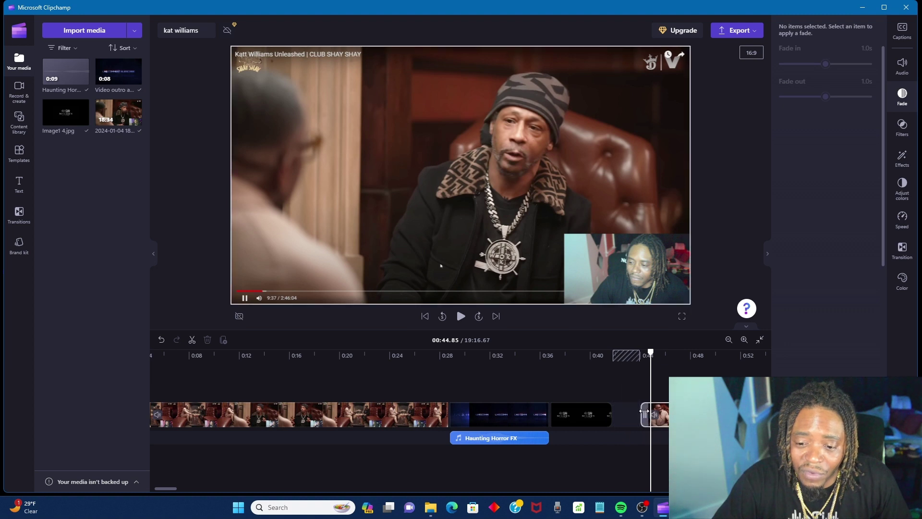
left_click_drag(644, 412, 639, 412)
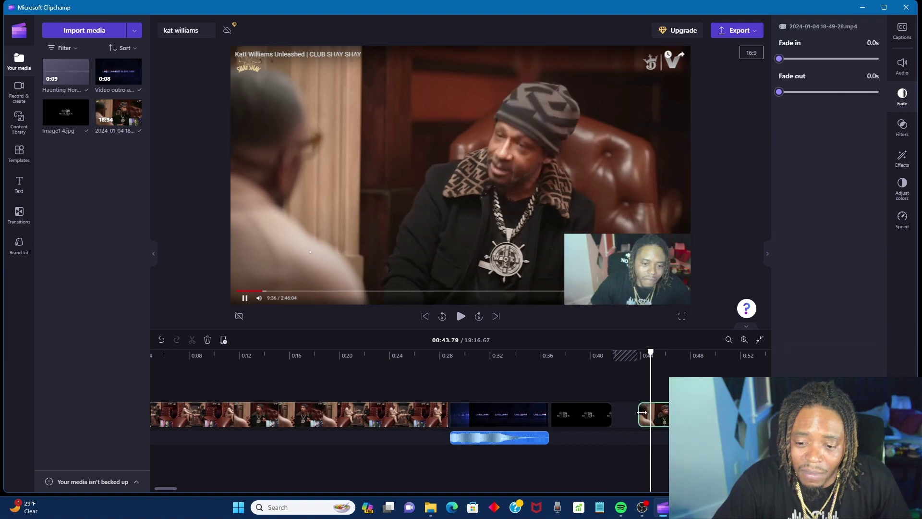
left_click(637, 387)
key("space")
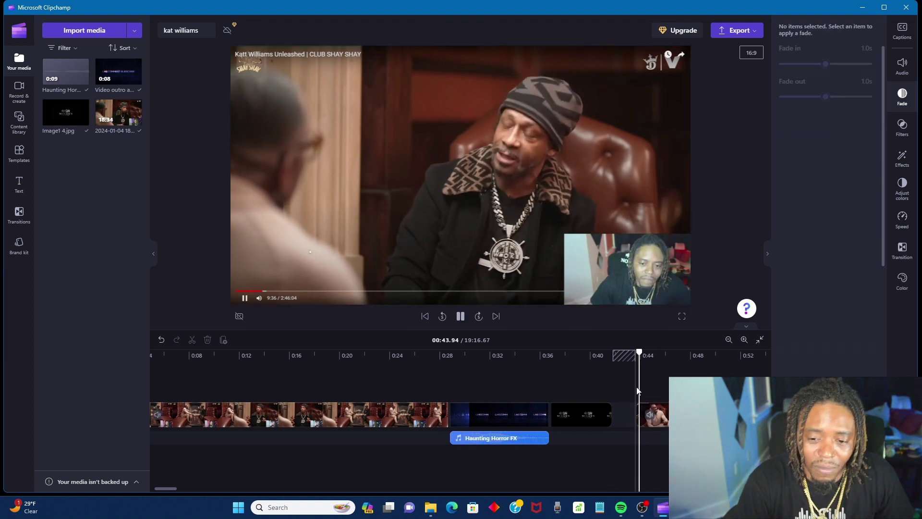
key("space")
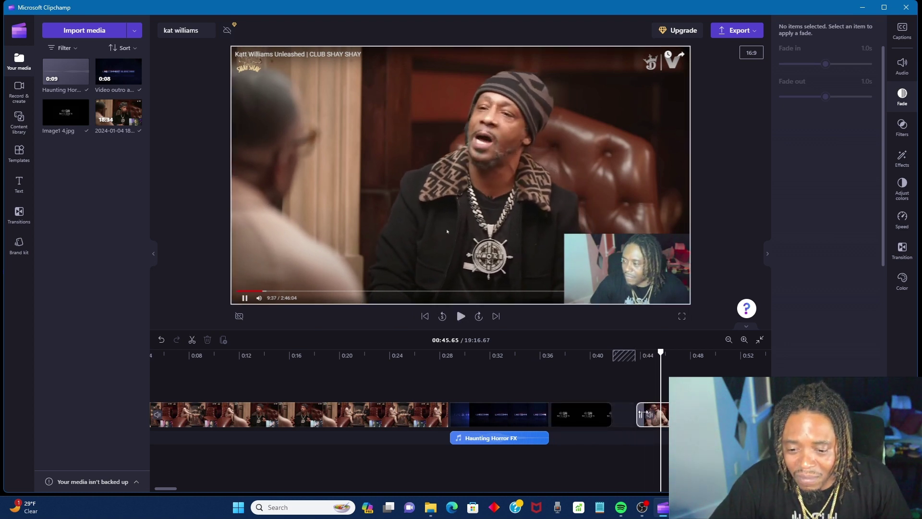
Step: Extend the recording's start about one second further, to about 0:42.8 on the timeline, and play back its opening again
left_click_drag(638, 414, 626, 384)
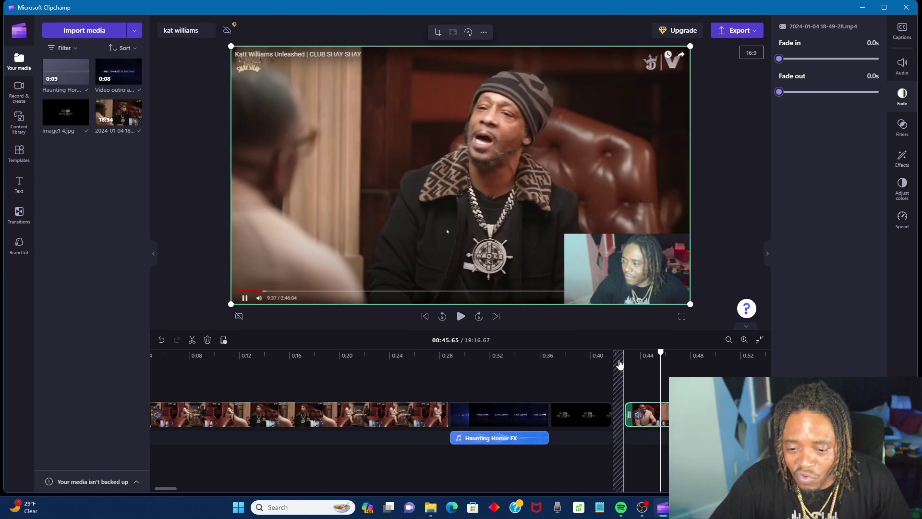
left_click(625, 390)
key("space")
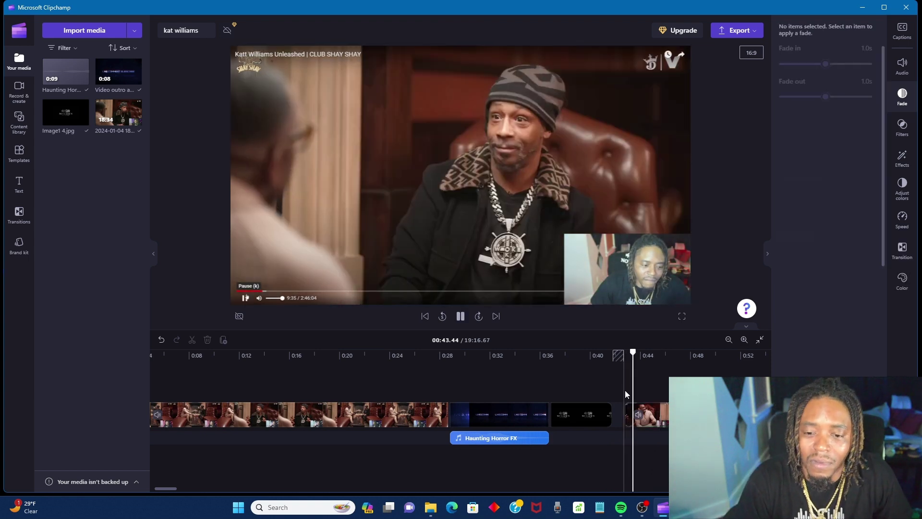
key("space")
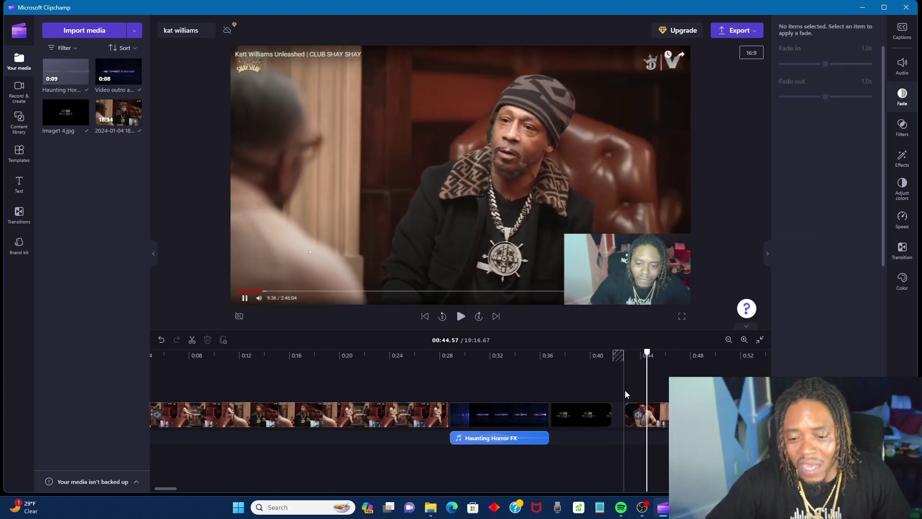
Step: Move the newly added recording earlier on the timeline to close the gap after the logo image
left_click(644, 414)
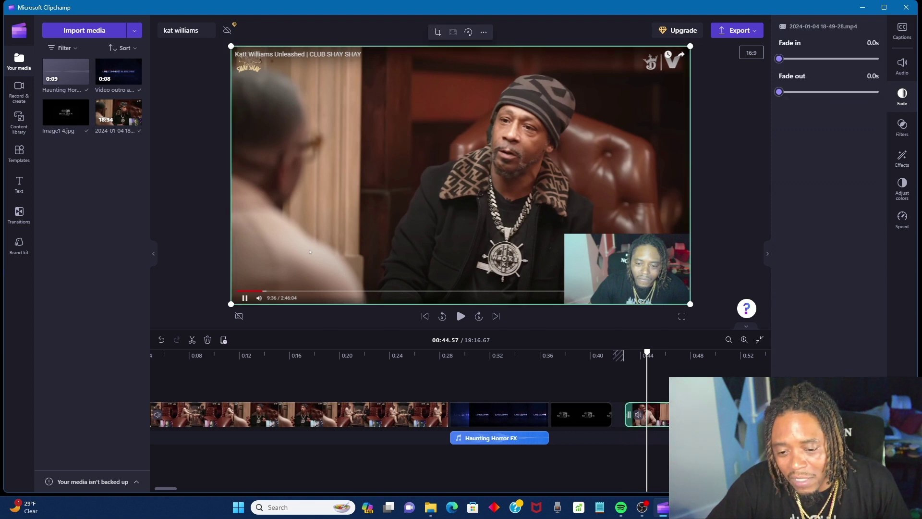
left_click_drag(682, 414, 672, 414)
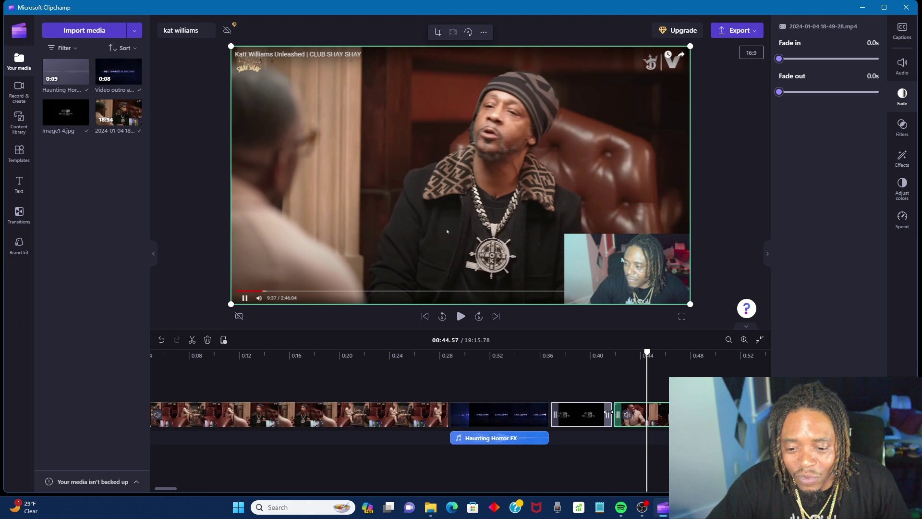
mouse_move(613, 416)
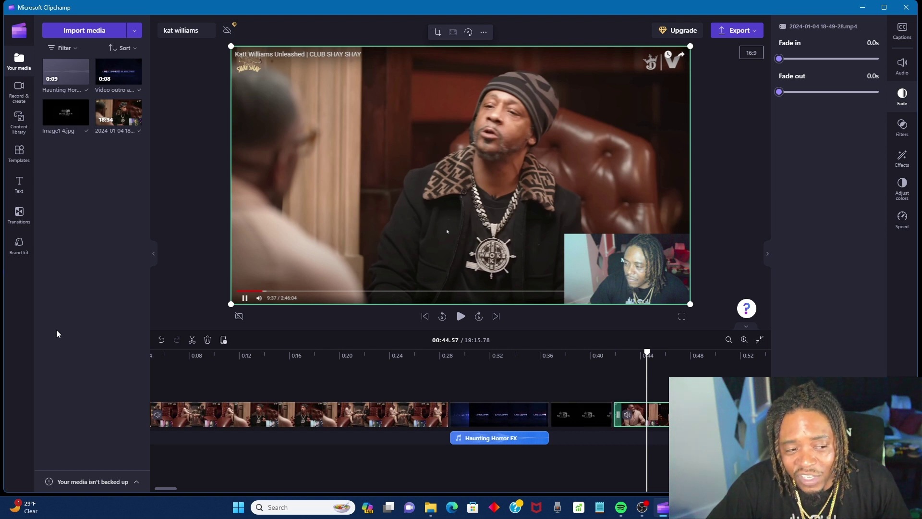
Step: Add a Circular wipe transition between the outro animation and the logo image
left_click(20, 222)
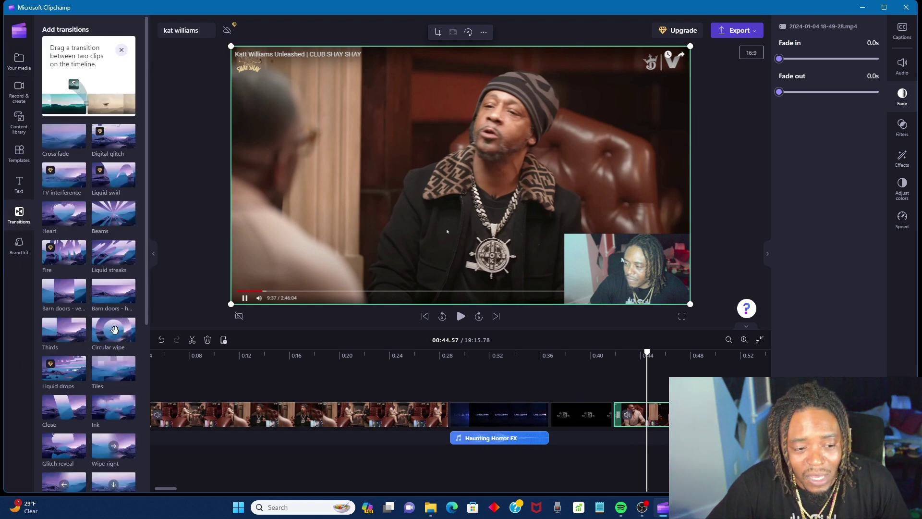
mouse_move(107, 335)
left_mouse_down()
mouse_move(355, 387)
mouse_move(605, 421)
mouse_move(613, 414)
left_mouse_up()
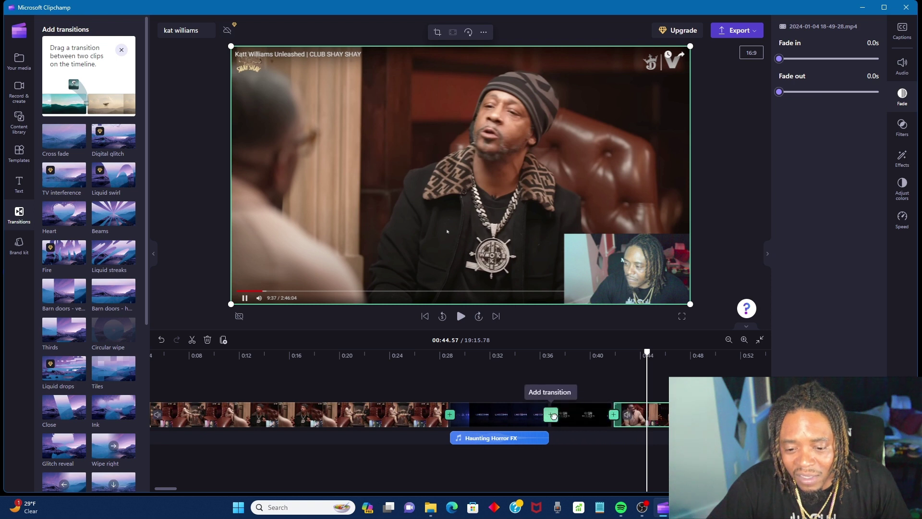
left_click(553, 415)
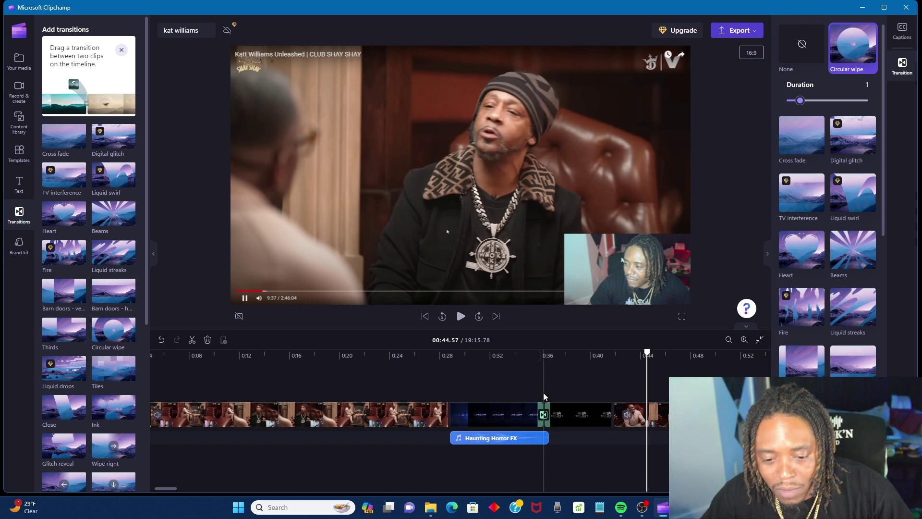
left_click(238, 281)
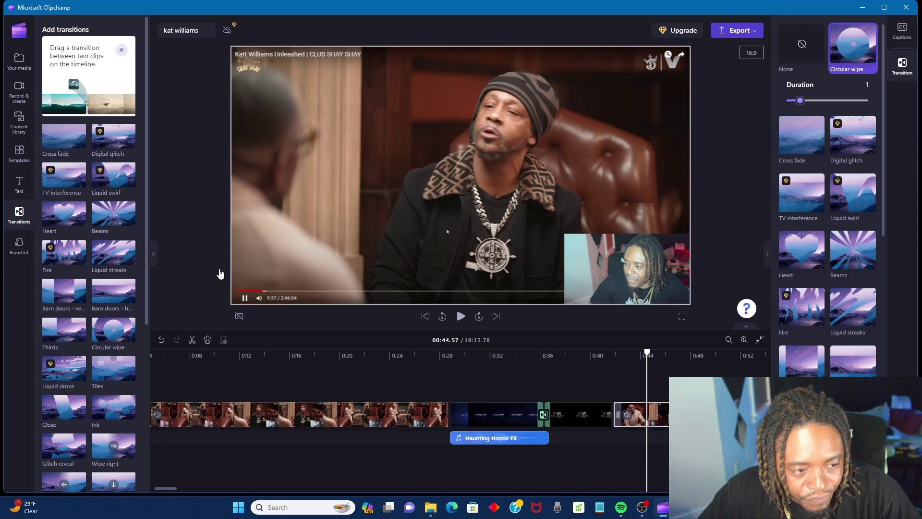
left_click(220, 274)
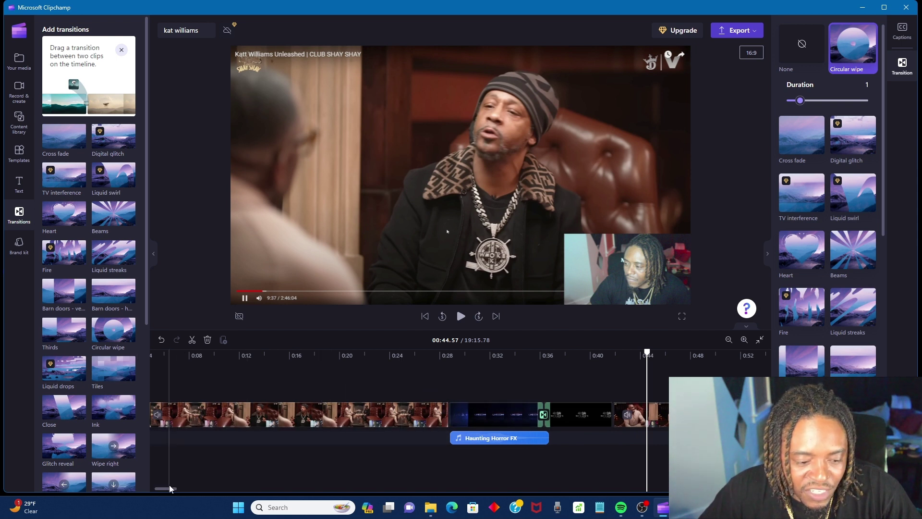
left_click_drag(169, 488, 157, 488)
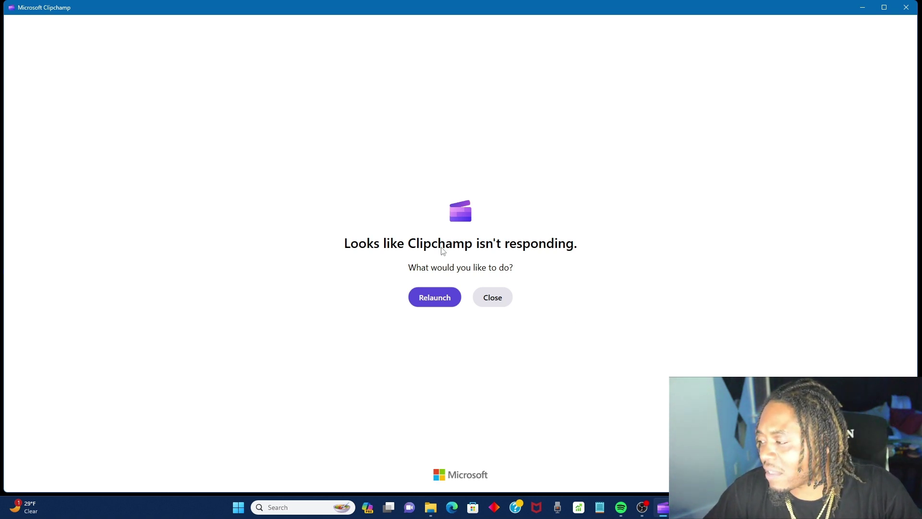
left_click(418, 299)
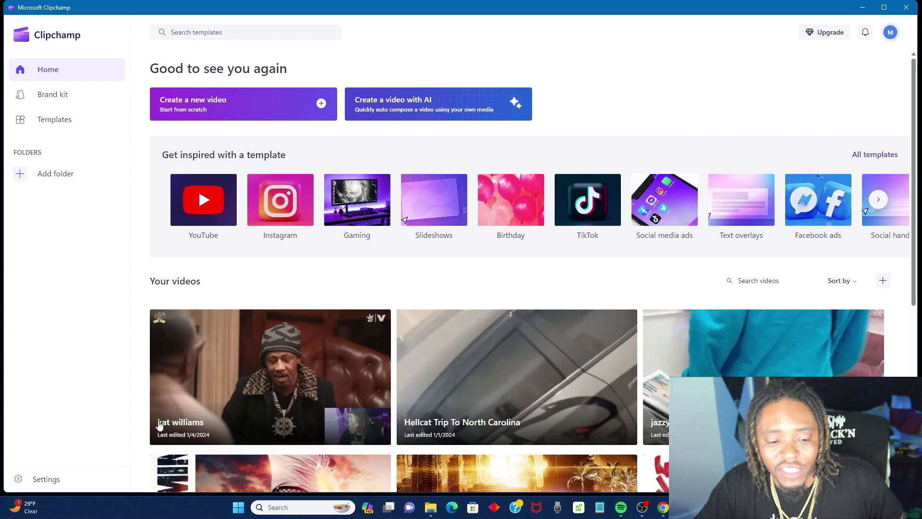
mouse_move(250, 385)
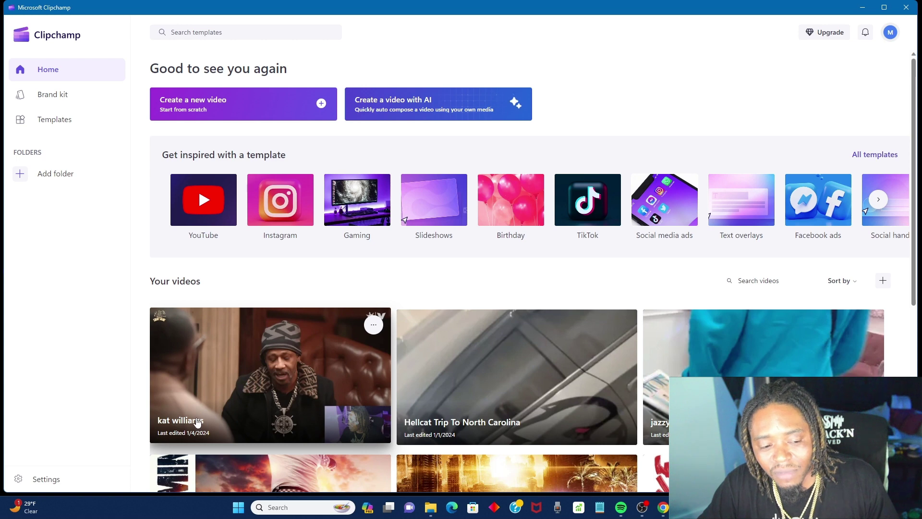
left_click(285, 398)
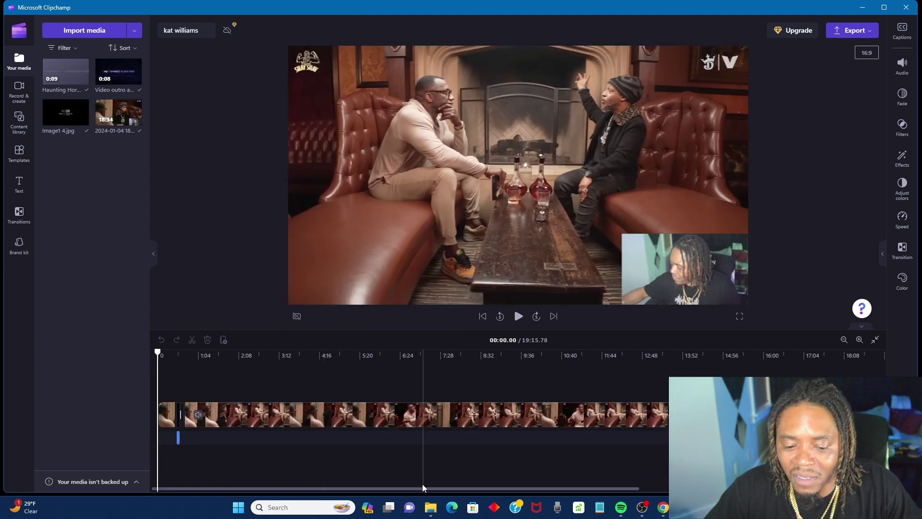
Step: Play back the teaser's last seconds into the outro animation, with the timeline enlarged around those clips
left_click_drag(420, 489, 317, 479)
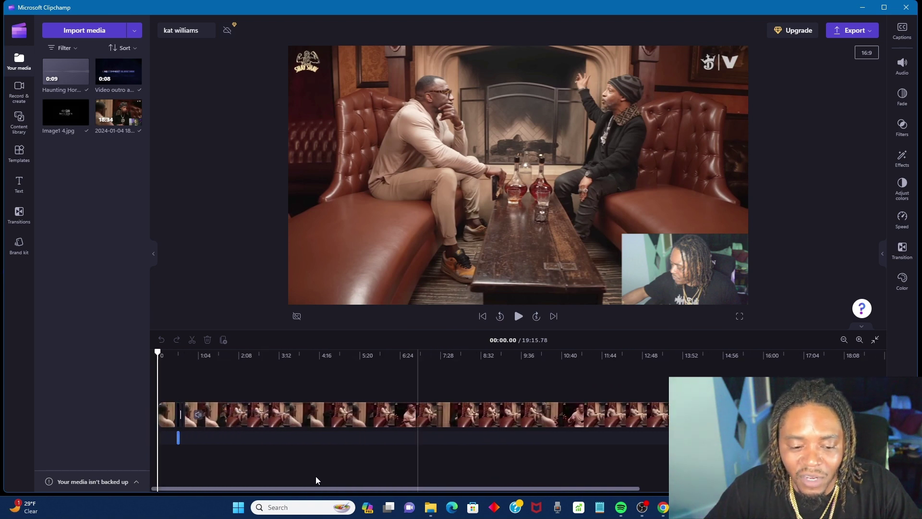
left_click(170, 383)
key("space")
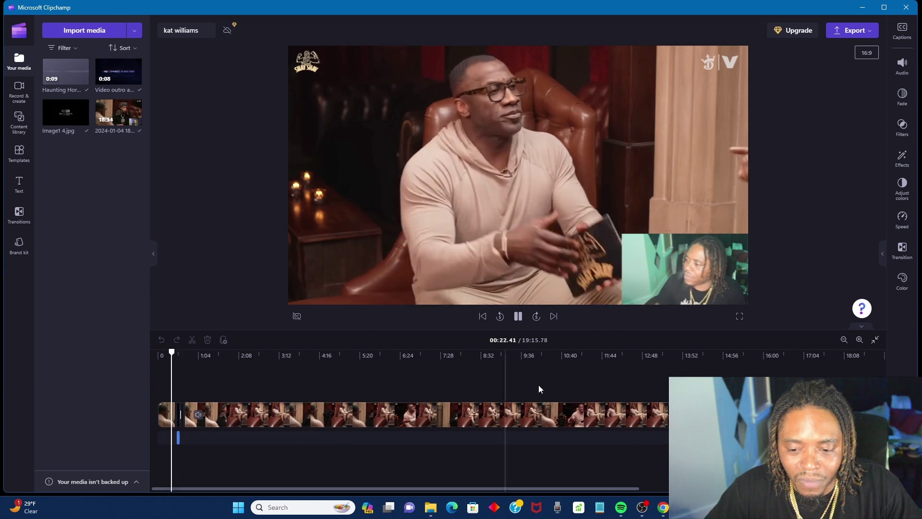
left_click(860, 339)
left_click(860, 340)
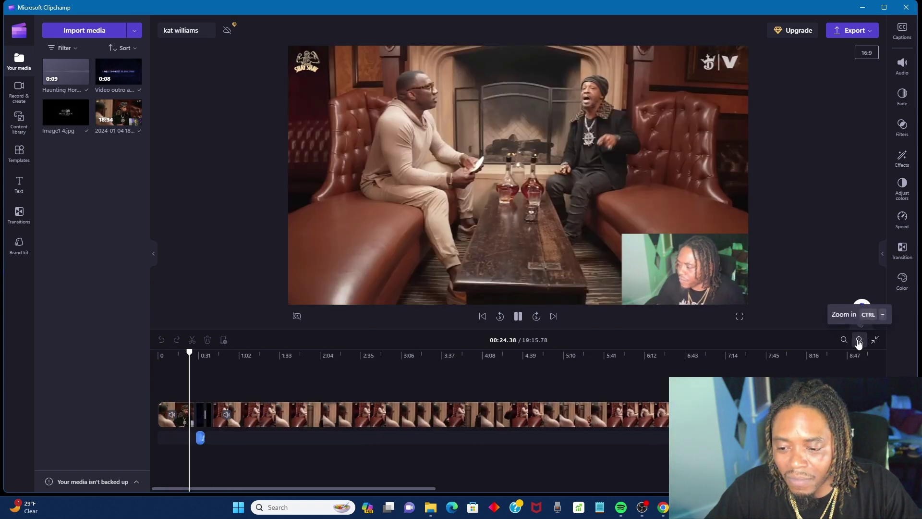
left_click(859, 340)
left_click(860, 340)
left_click(860, 340)
left_click(860, 340)
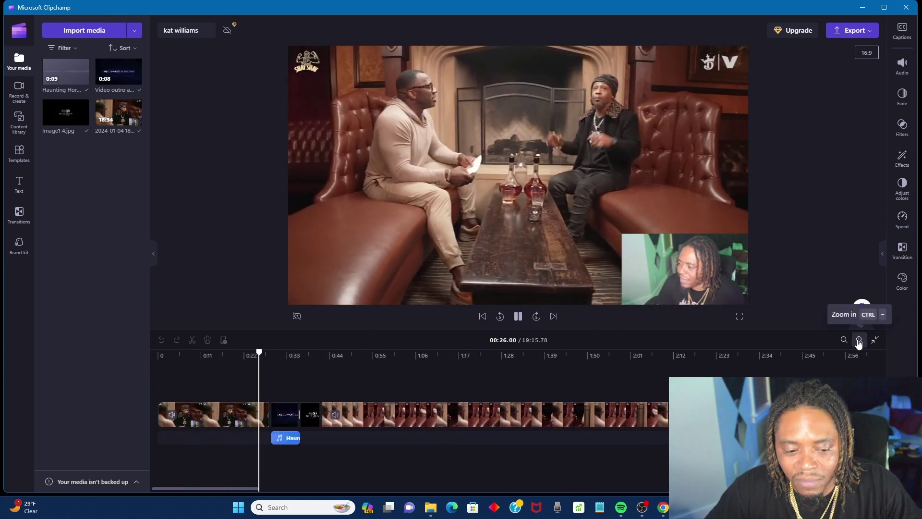
left_click(860, 340)
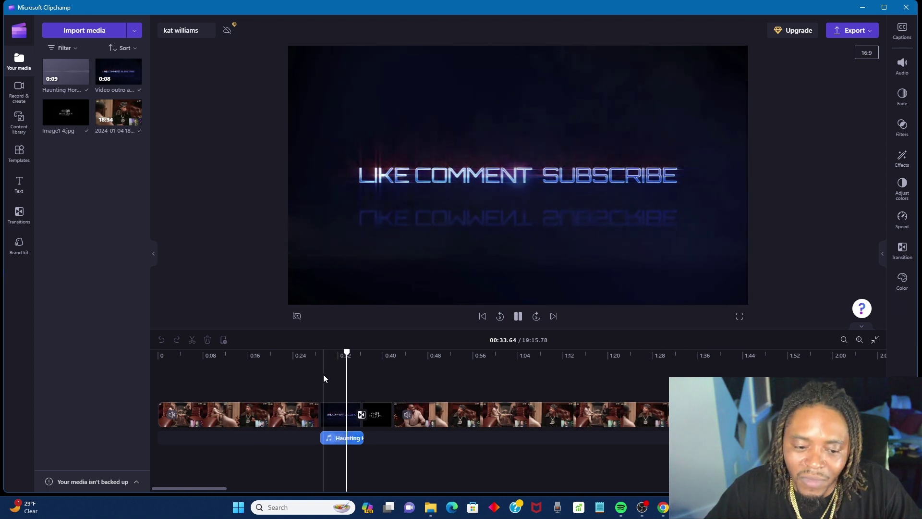
key("space")
Step: Apply the Slow zoom effect to the outro animation clip
left_click(338, 411)
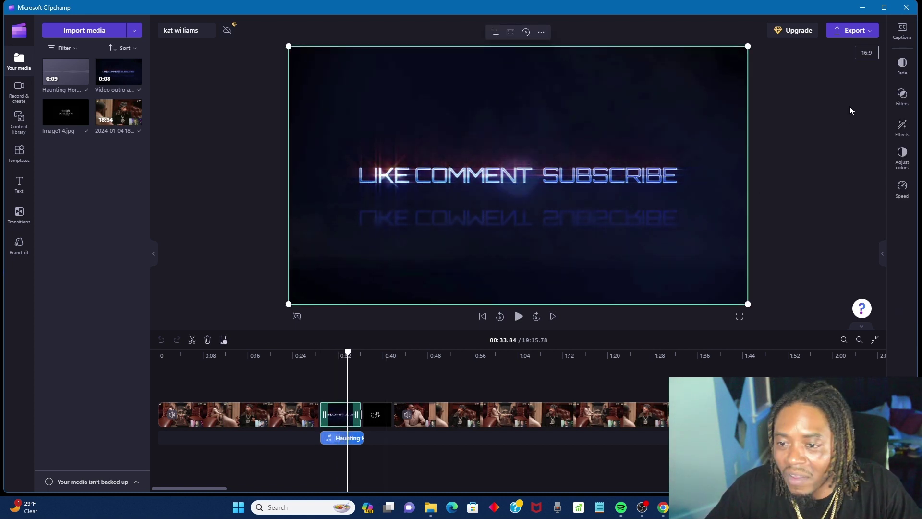
left_click(902, 127)
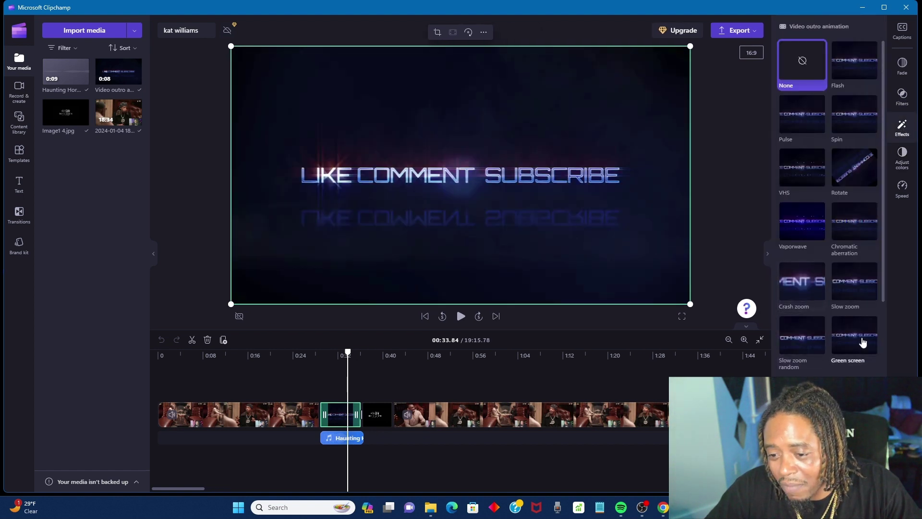
left_click(854, 287)
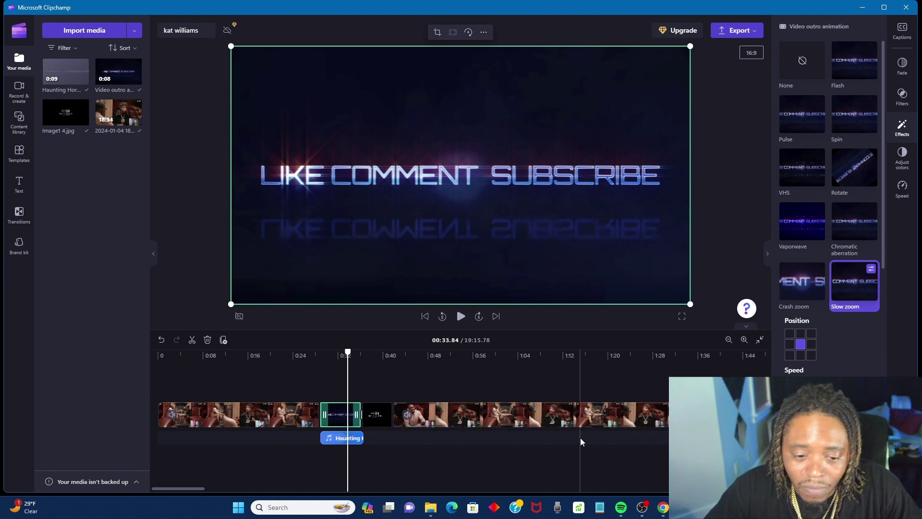
Step: Set the outro animation's fade-out to 2.0 s and play from the end of the teaser into the logo image
left_click(902, 67)
left_click(879, 91)
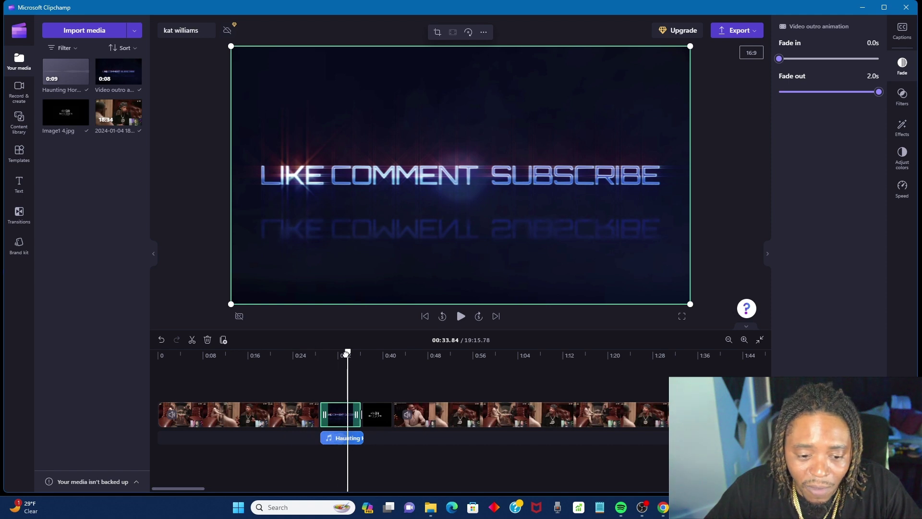
left_click(314, 354)
key("space")
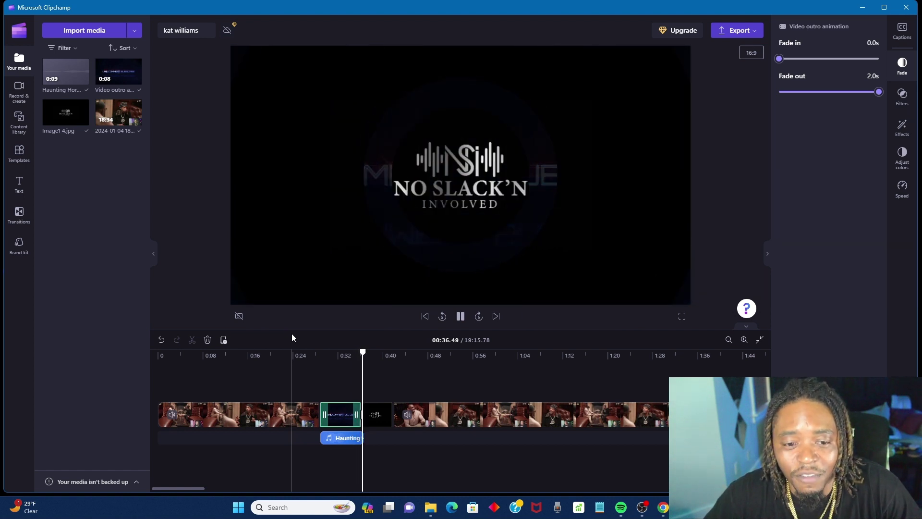
key("space")
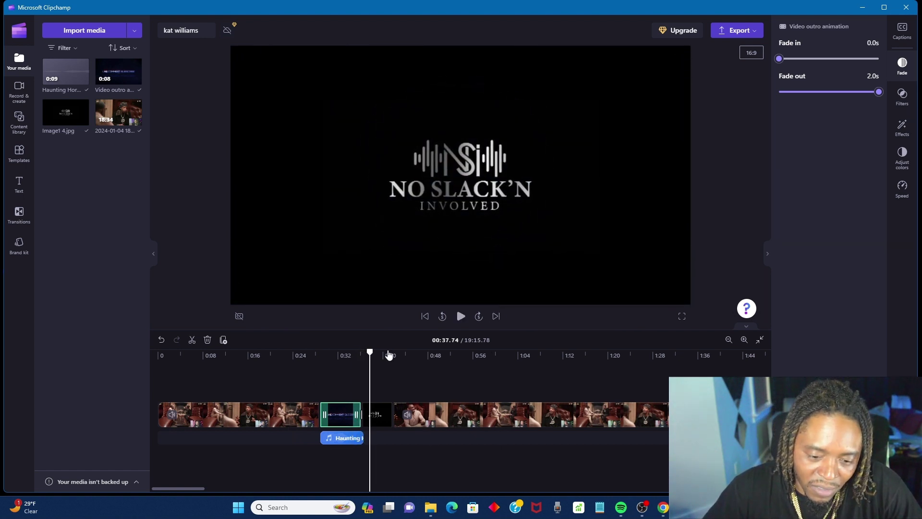
Step: Preview the join between the logo image and the main recording, add a Circular wipe transition there, and play across it
left_click(385, 369)
key("space")
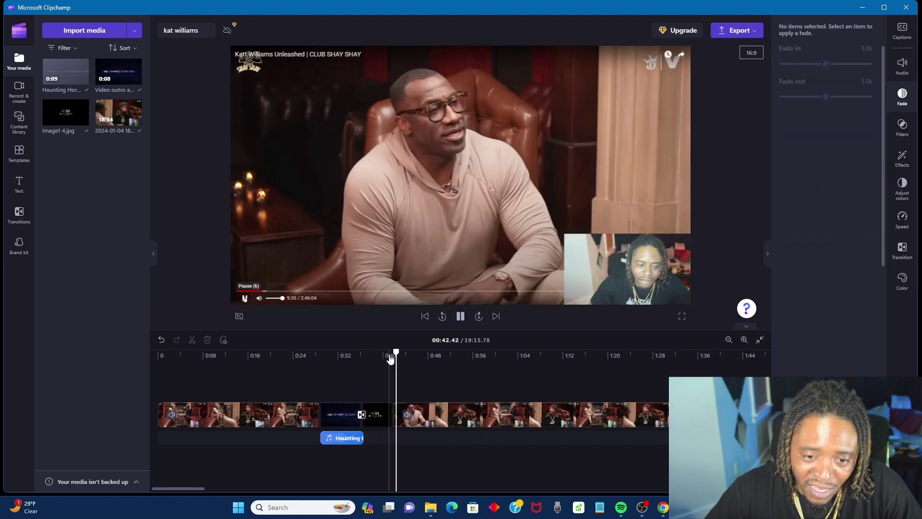
left_click(395, 365)
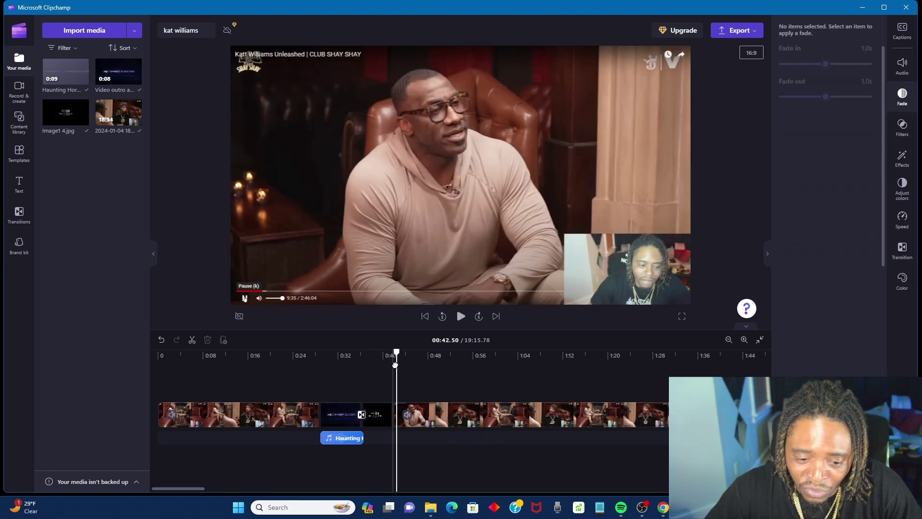
left_click(19, 215)
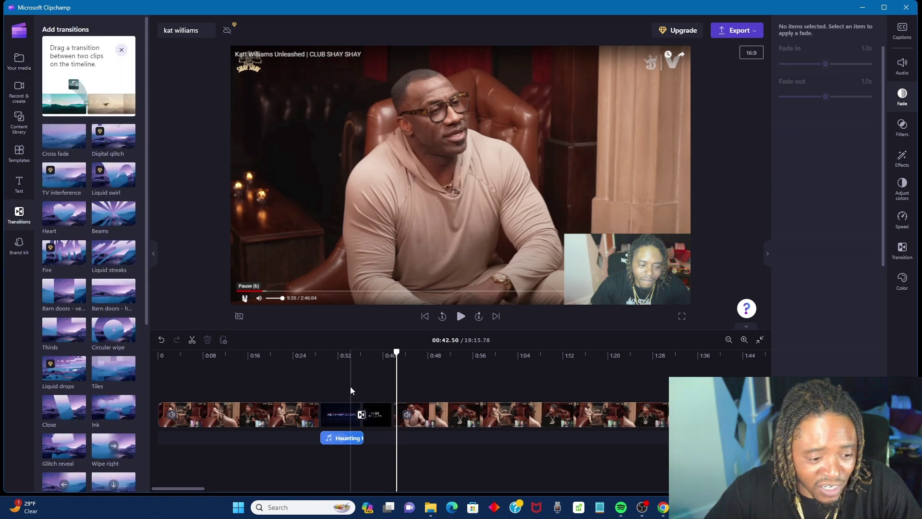
mouse_move(130, 335)
left_mouse_down()
mouse_move(402, 405)
mouse_move(395, 416)
left_mouse_up()
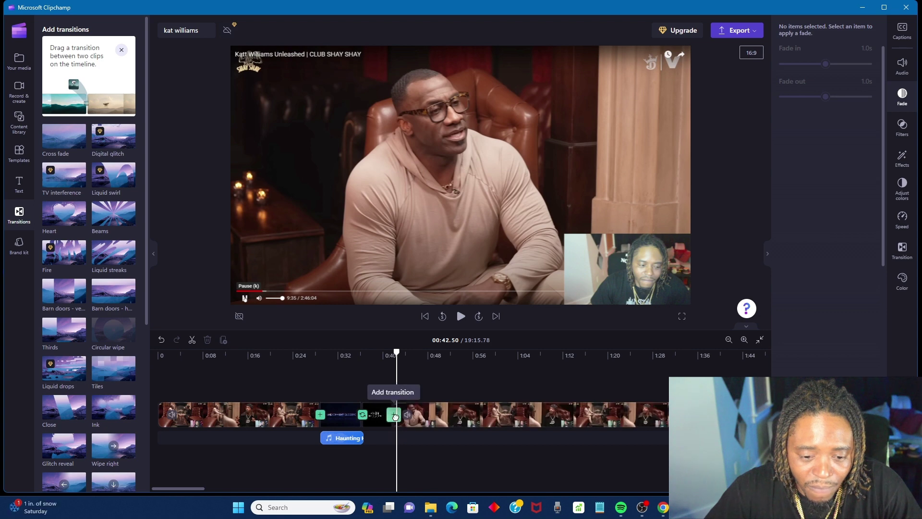
left_click(395, 416)
left_click(384, 382)
key("space")
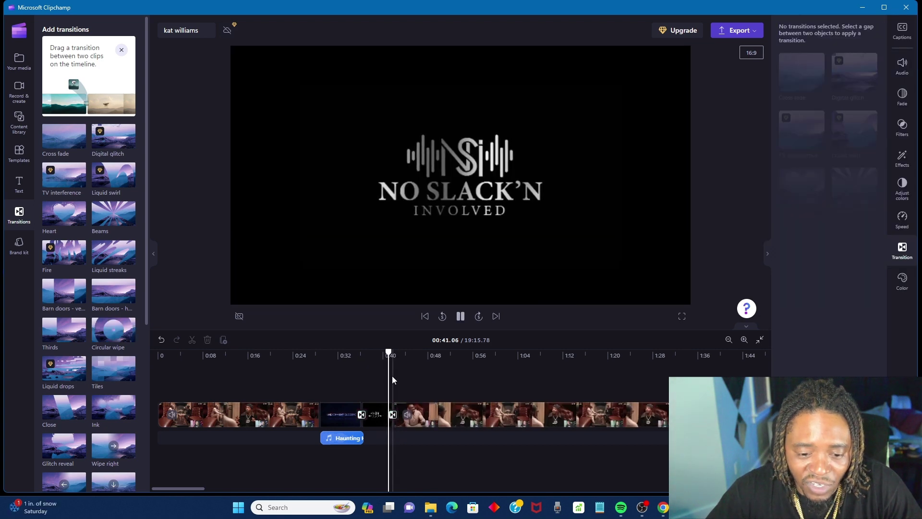
Step: Replay the Circular wipe between the logo image and the main recording, continuing into the recording's first seconds
key("space")
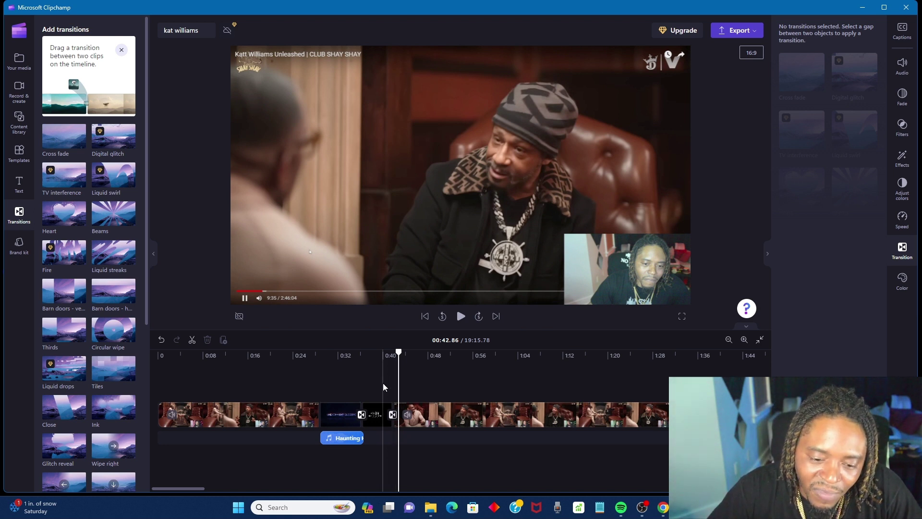
left_click(388, 385)
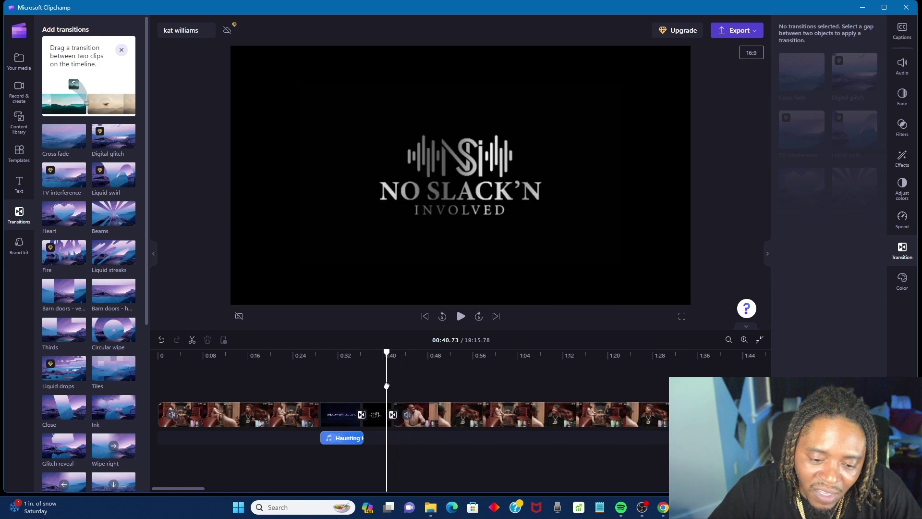
key("space")
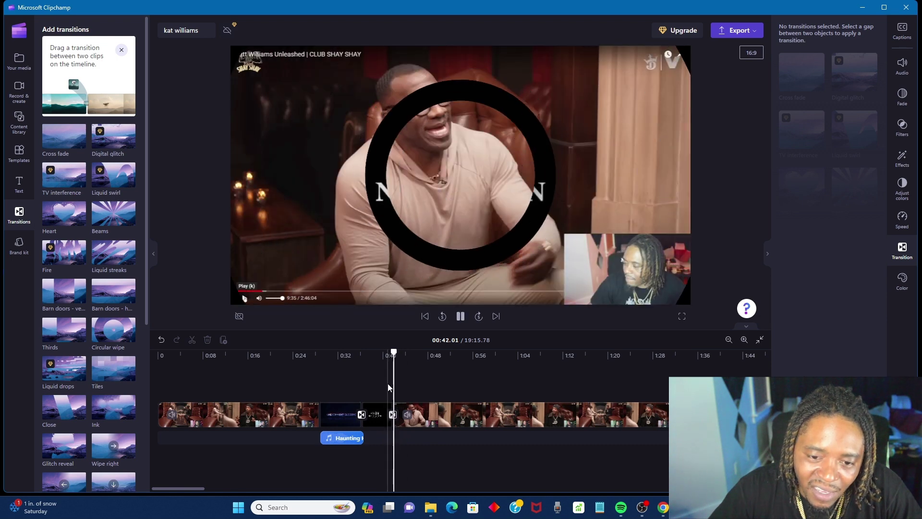
key("space")
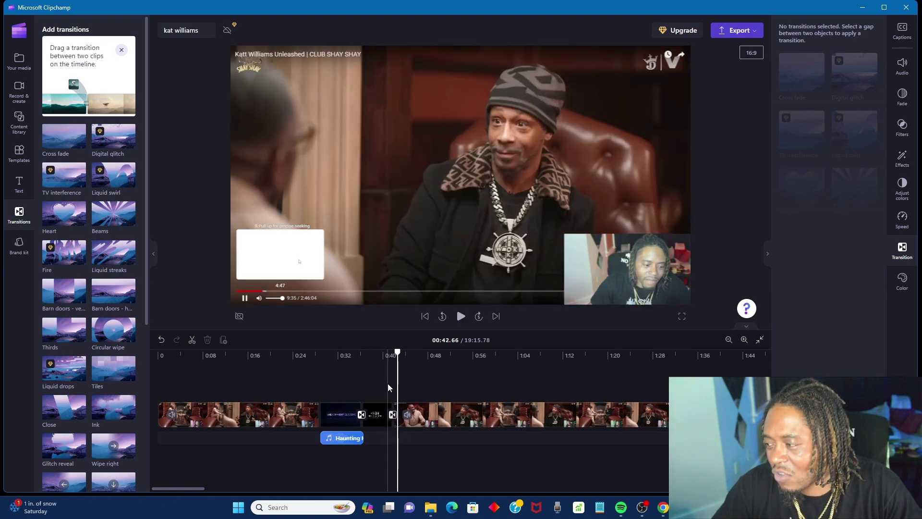
key("space")
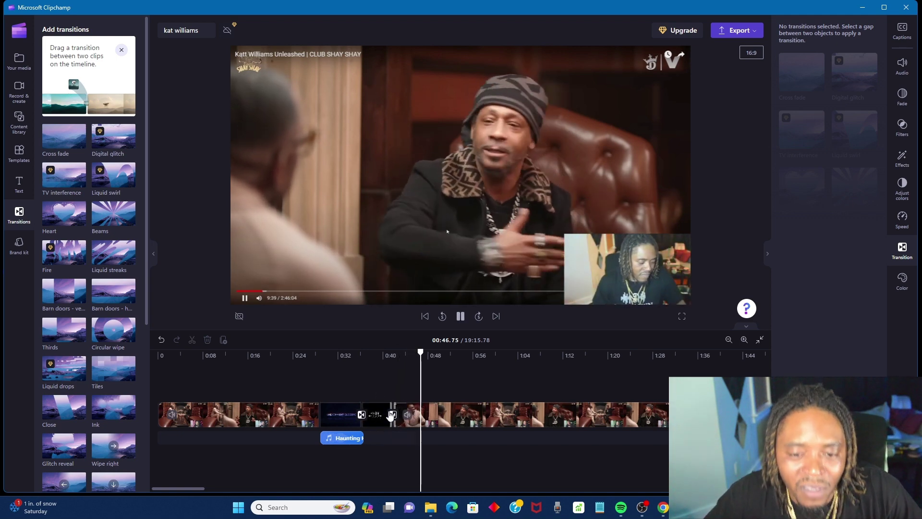
key("space")
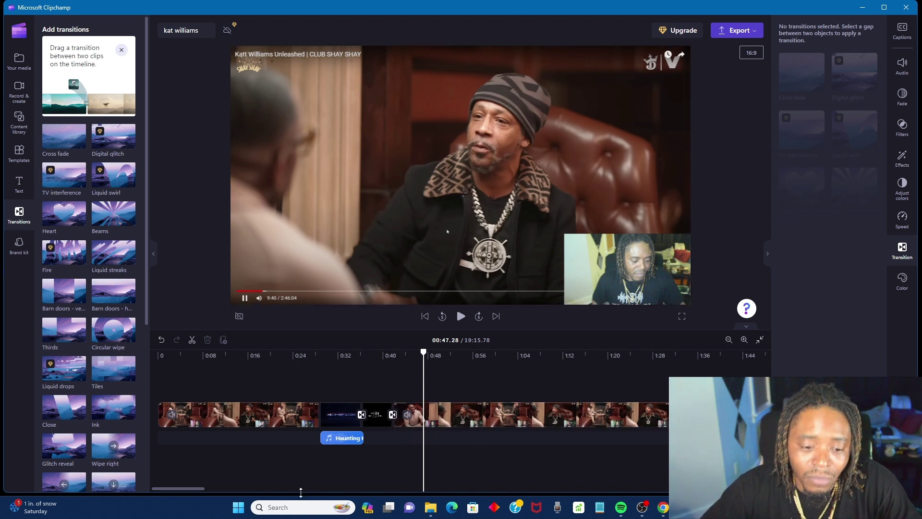
Step: Go to the end section of the main recording and place the playhead at about 18:42
left_click_drag(186, 490, 194, 490)
left_click(252, 422)
left_click(232, 451)
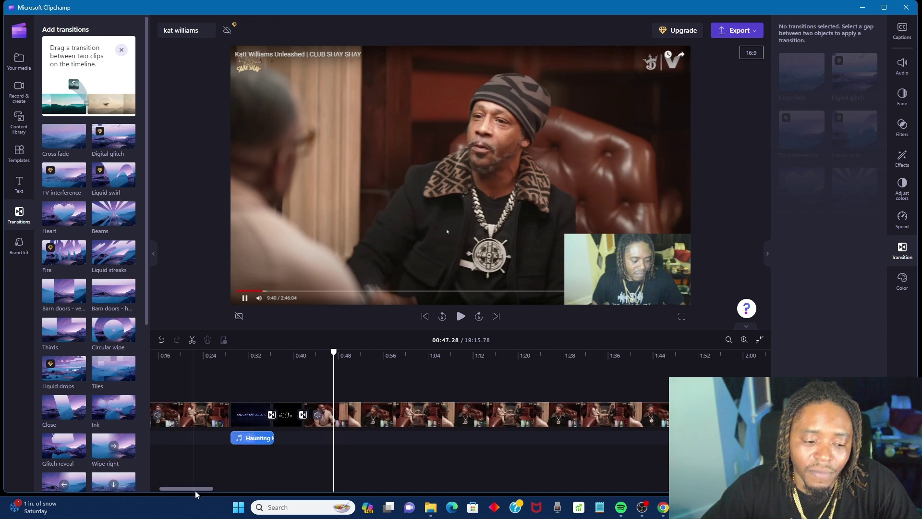
left_click_drag(198, 489, 747, 488)
left_click(483, 413)
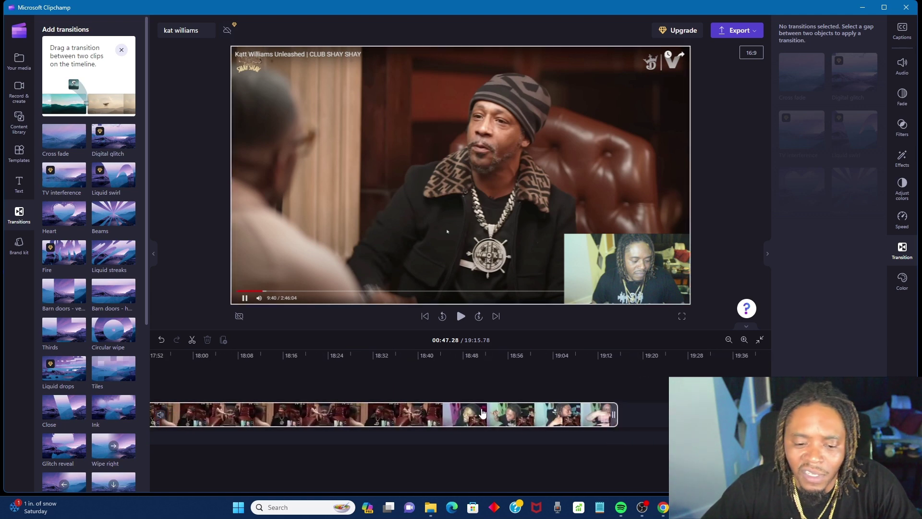
left_click(440, 378)
left_click(434, 378)
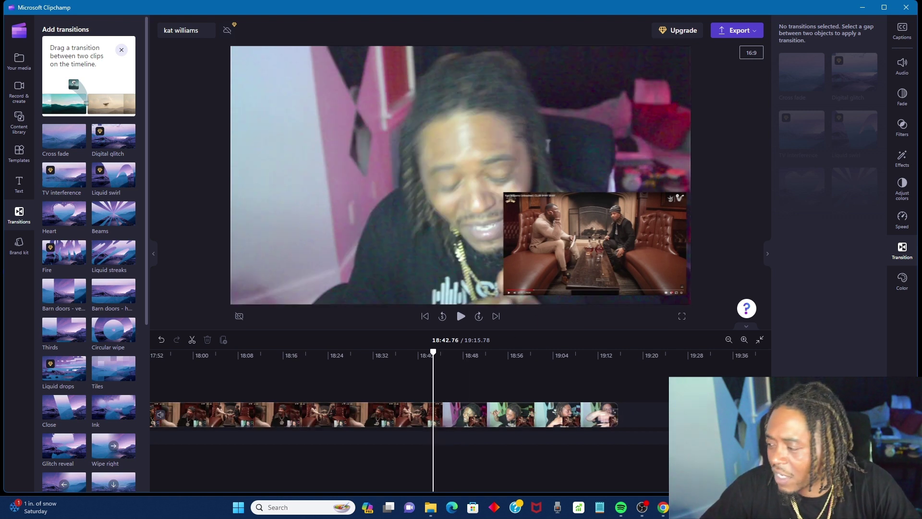
key("alt+Tab")
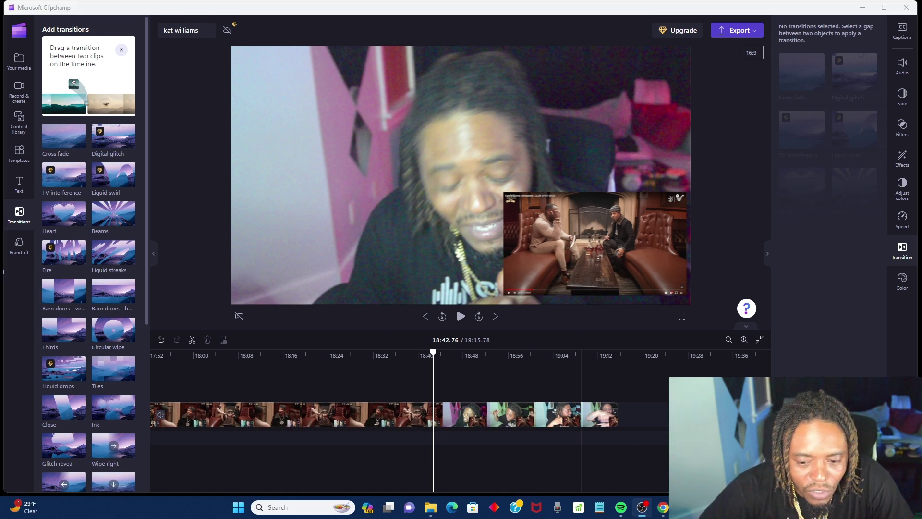
left_click_drag(634, 490, 756, 466)
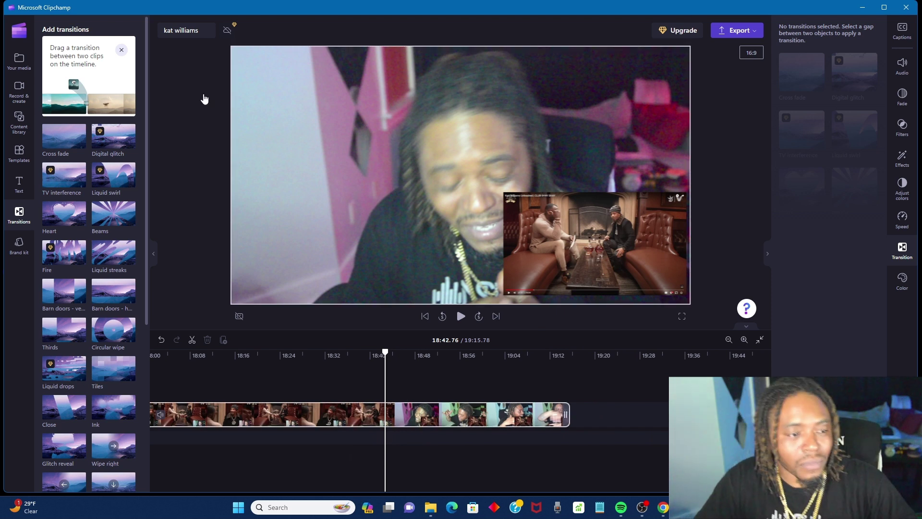
Step: Bring up the text titles and play the closing section in parts, stopping at about 18:51.9
left_click(19, 185)
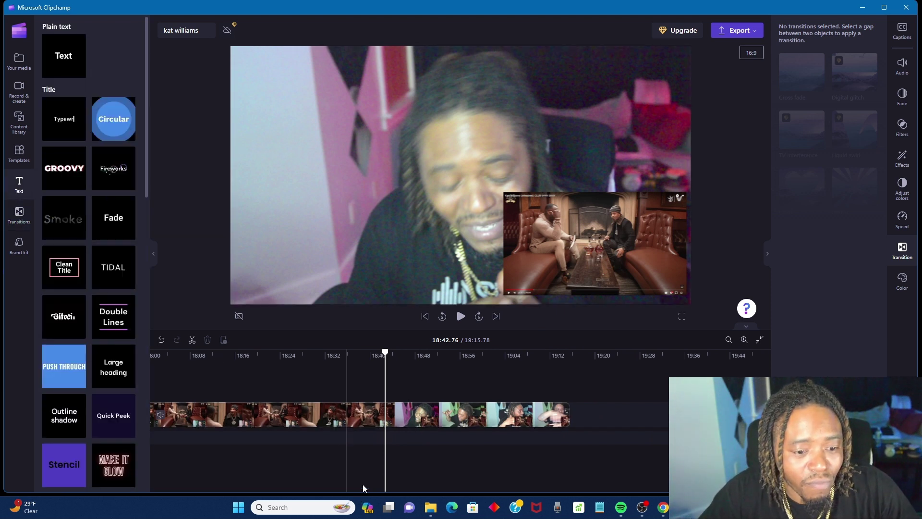
left_click(394, 390)
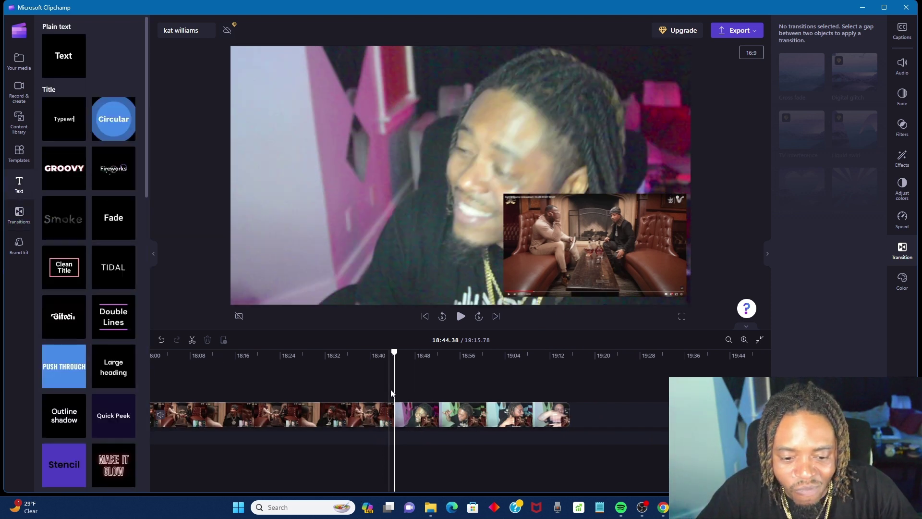
key("space")
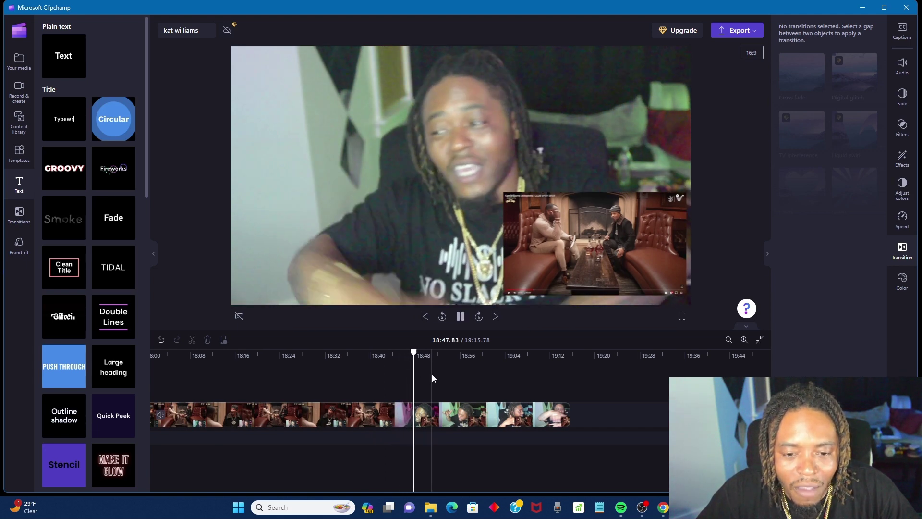
left_click(431, 374)
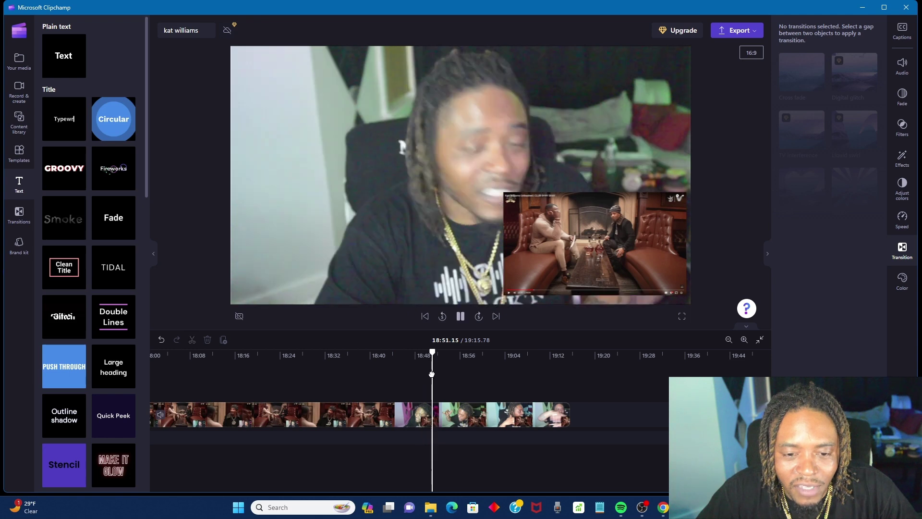
key("space")
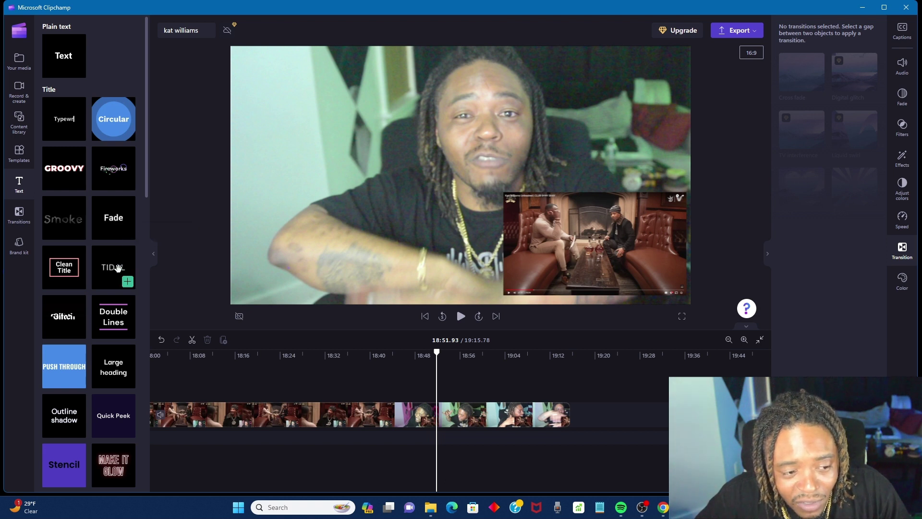
Step: Add the Make it glow title above the main recording at 18:51.93
scroll(120, 288, "down", 3)
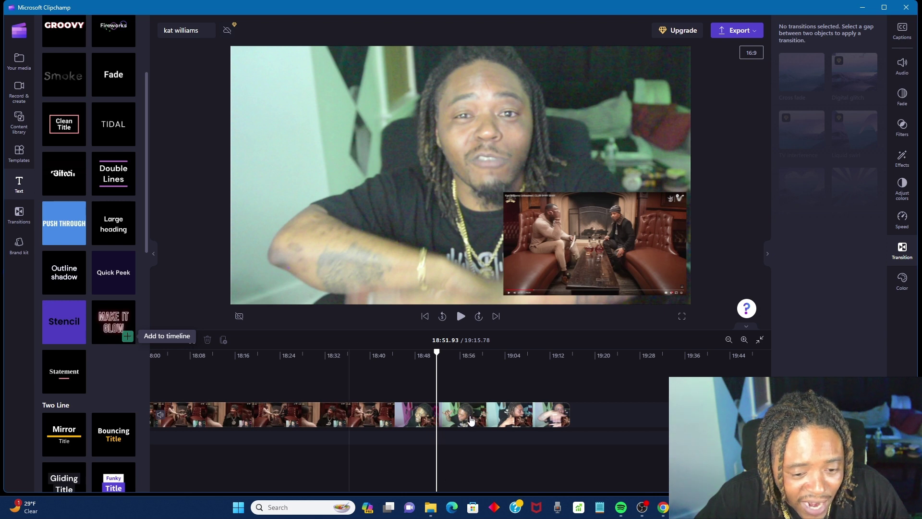
left_click(441, 422)
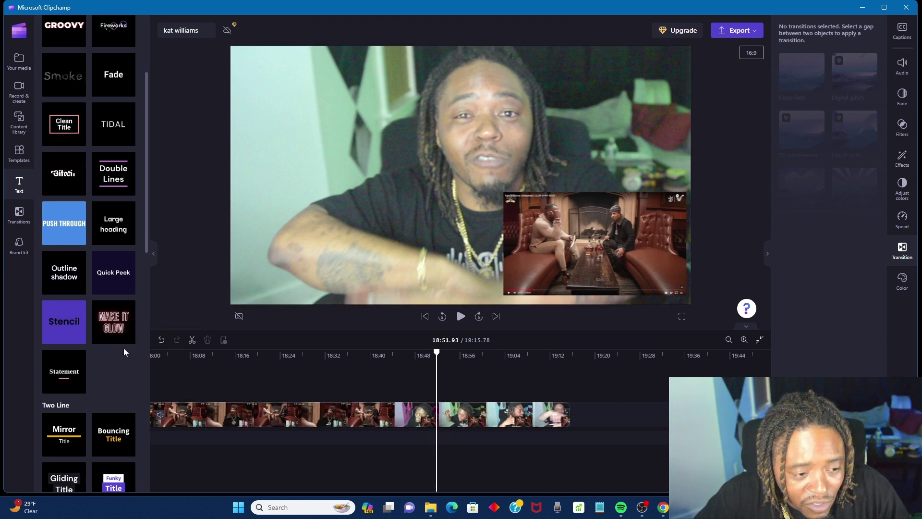
left_click(126, 331)
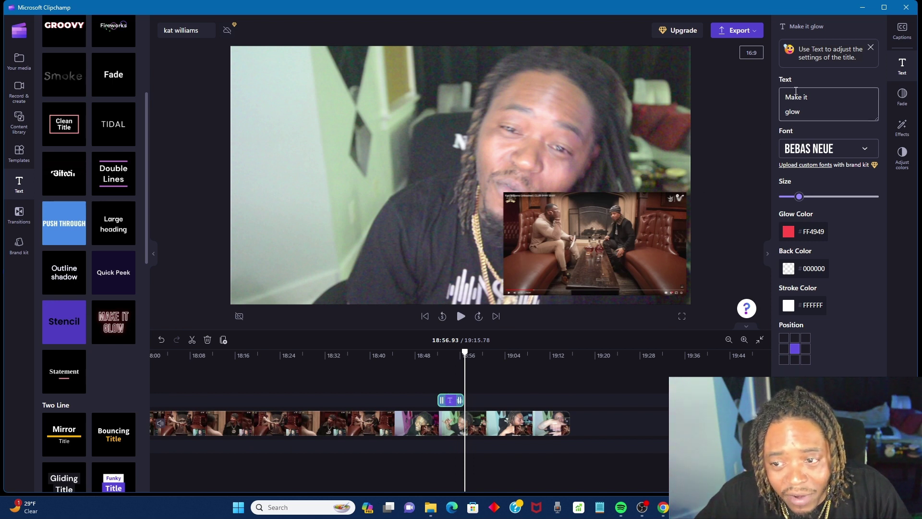
Step: Replace the title's sample text with "No Slack'N Involved"
left_click(817, 111)
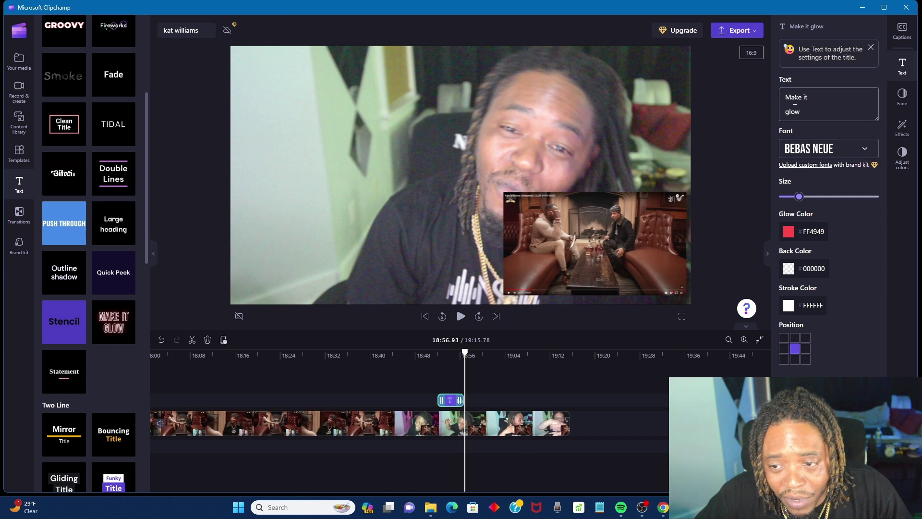
left_click_drag(817, 111, 781, 110)
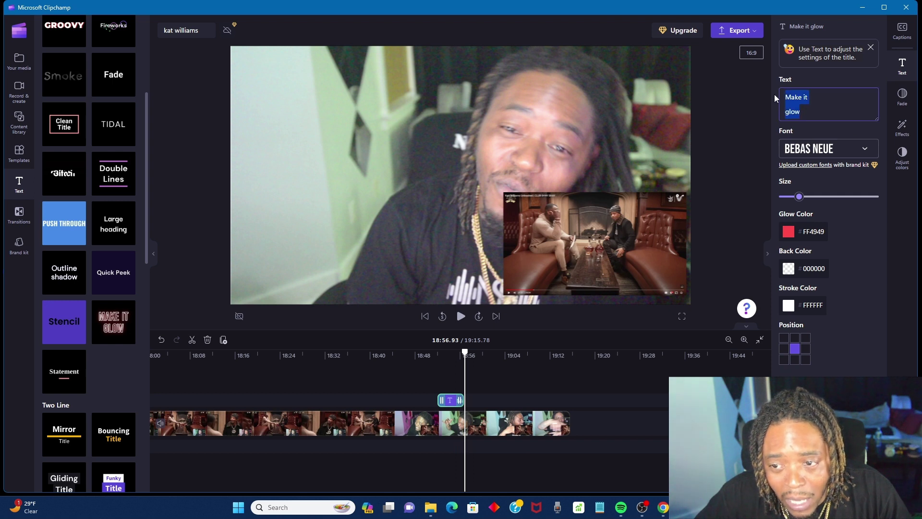
key("BackSpace")
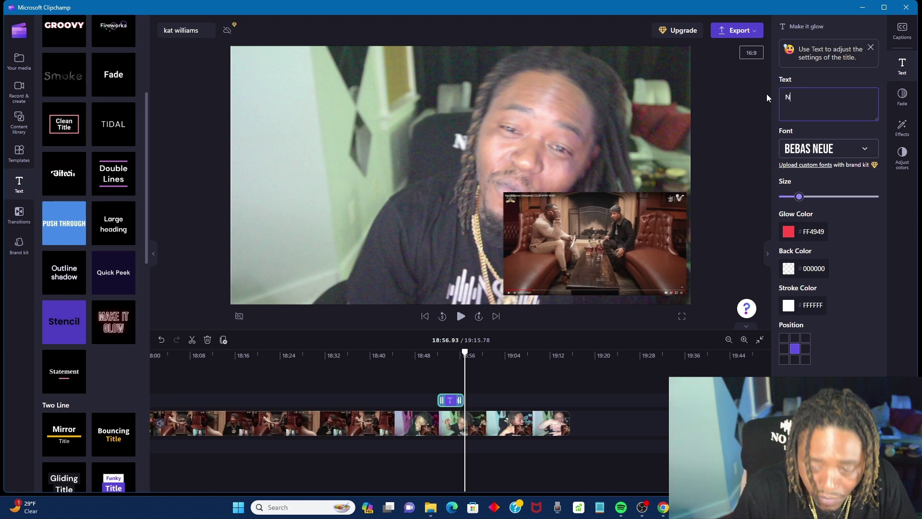
type("No Slack")
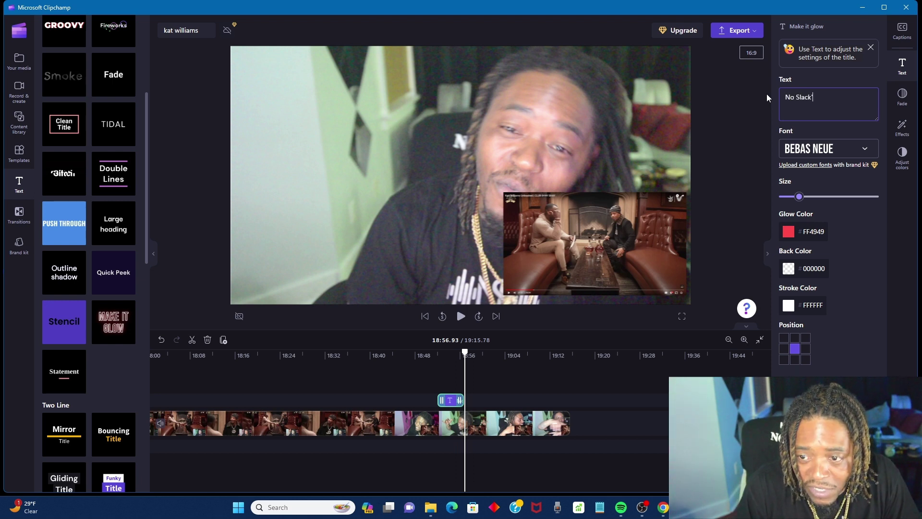
type("'N ")
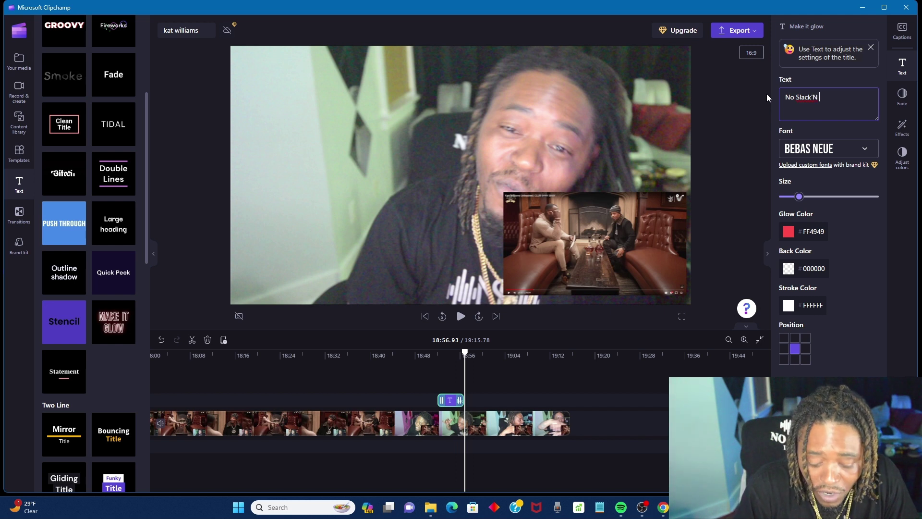
type("In")
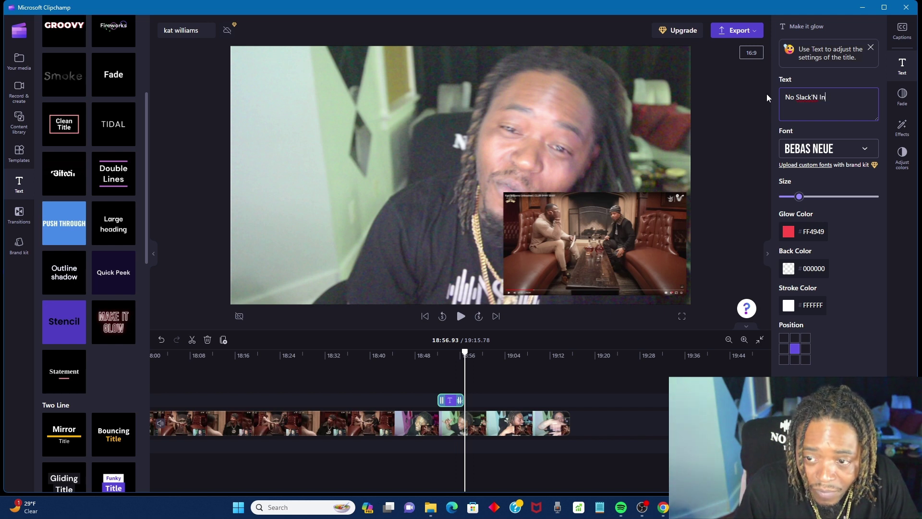
type("bvolved")
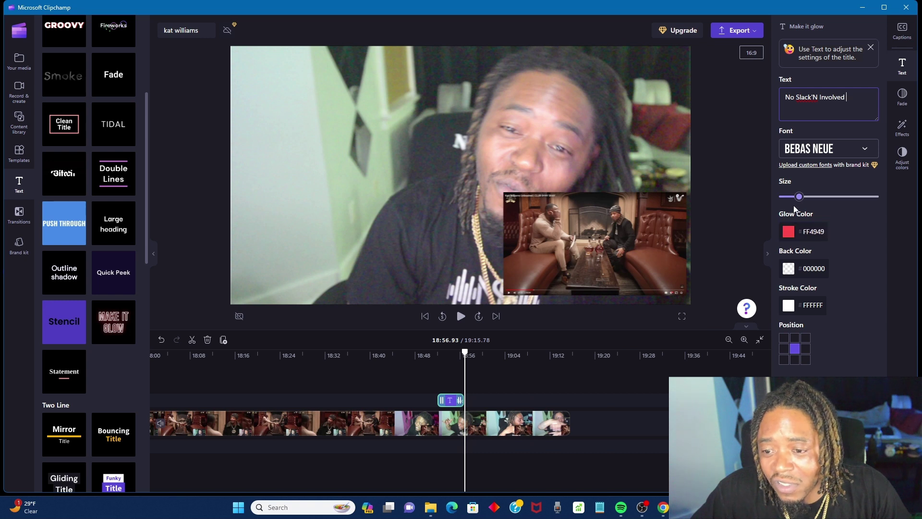
Step: Enlarge the title text slightly and set its glow color to dark grey 242424
left_click_drag(800, 201, 807, 201)
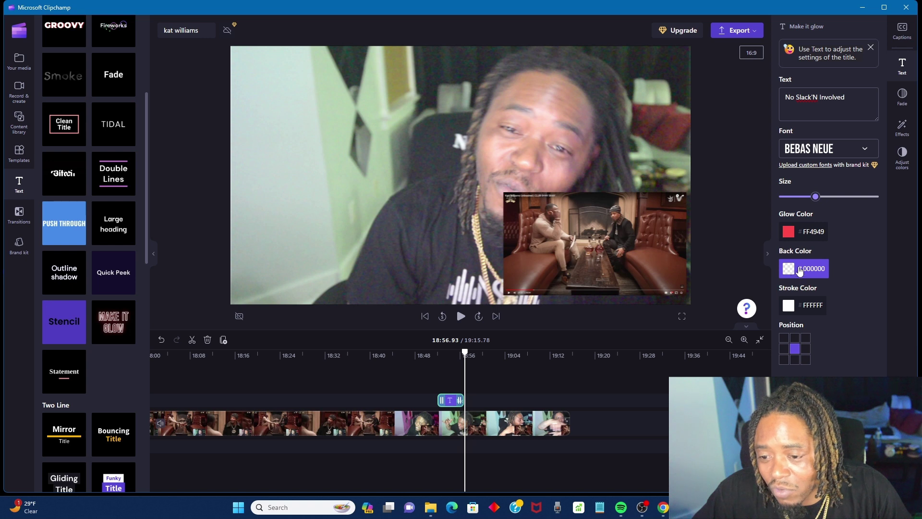
left_click(796, 238)
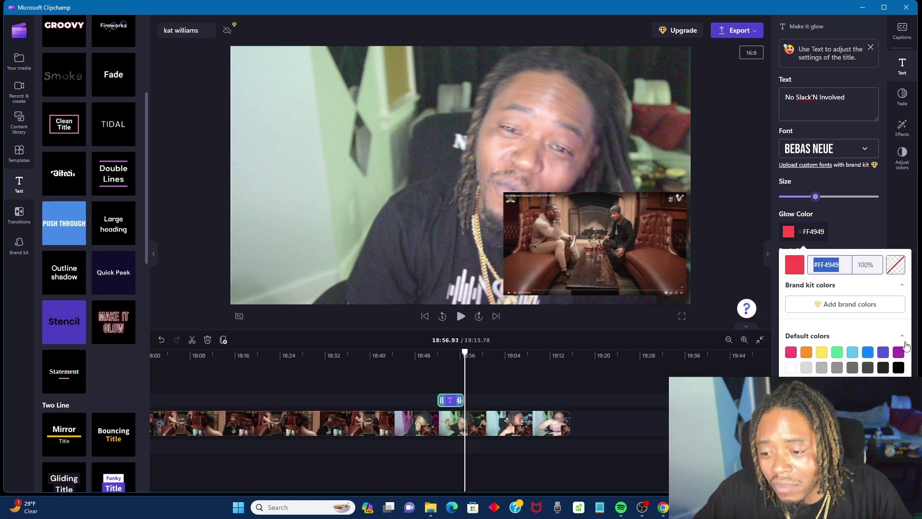
left_click(884, 368)
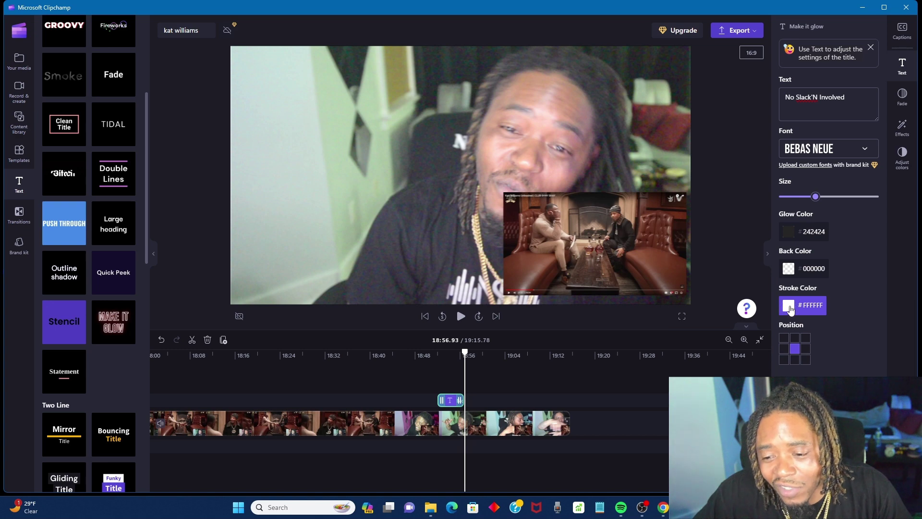
Step: Play from just before the No Slack'N Involved title to check how it looks over the recording
left_click(433, 378)
key("space")
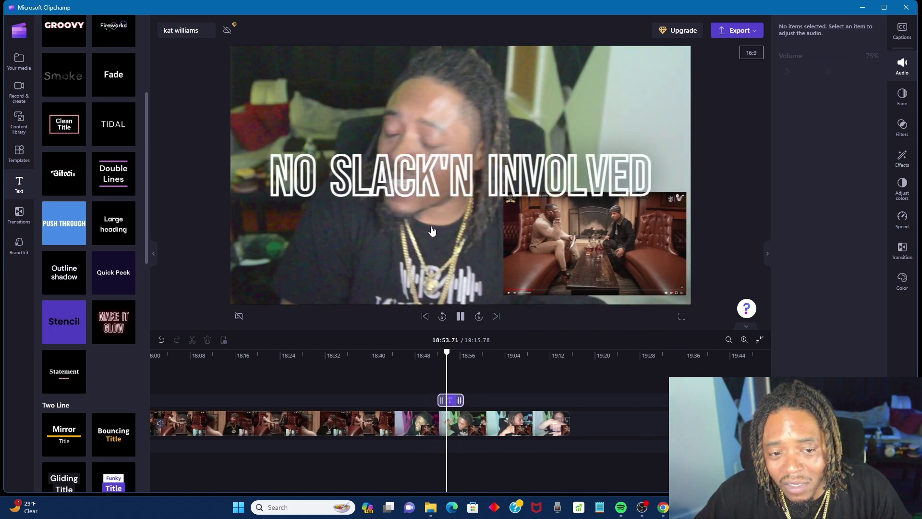
key("space")
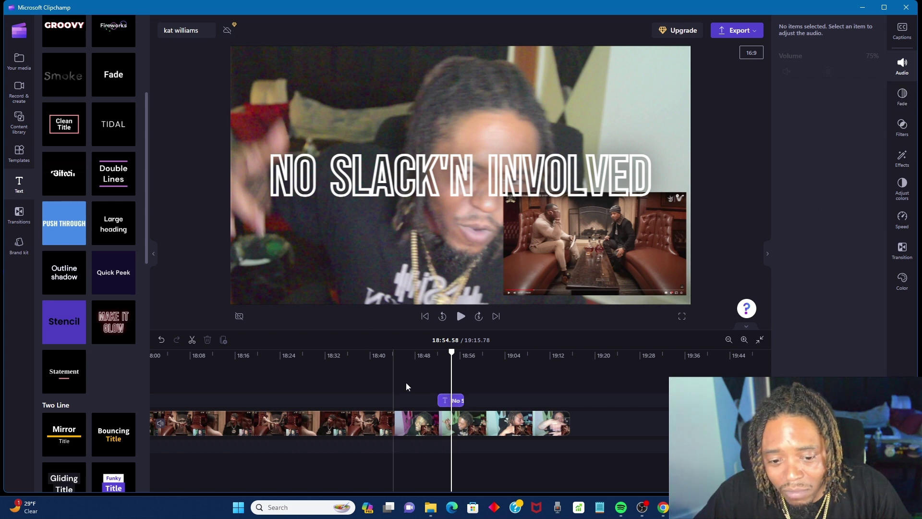
Step: Apply the Slow zoom effect to the No Slack'N Involved title
left_click(448, 401)
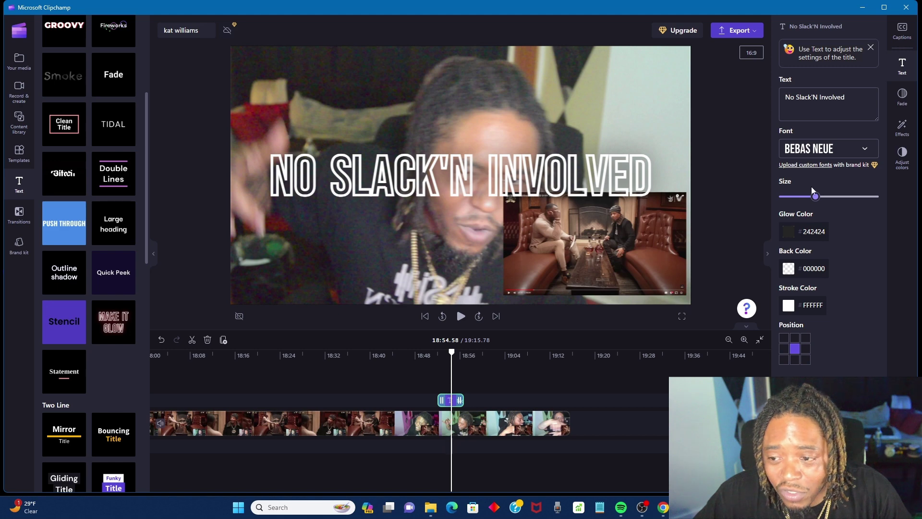
left_click(900, 134)
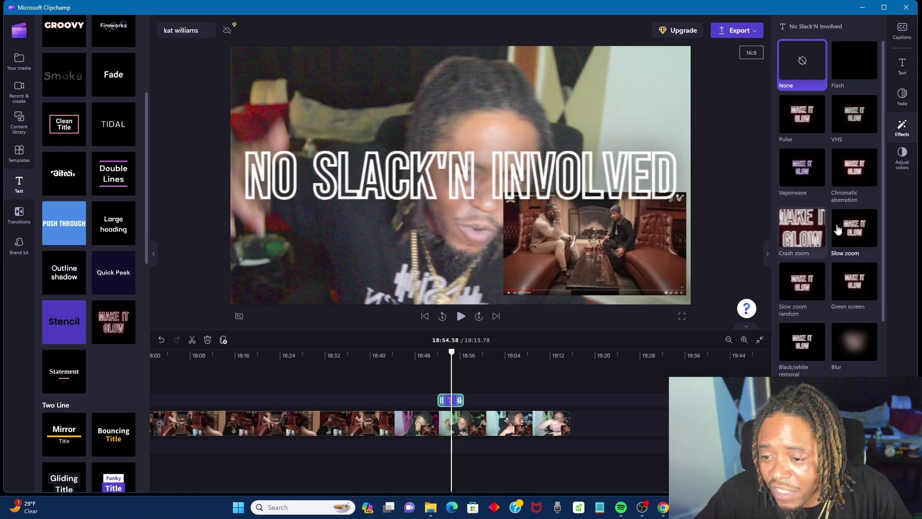
left_click(848, 230)
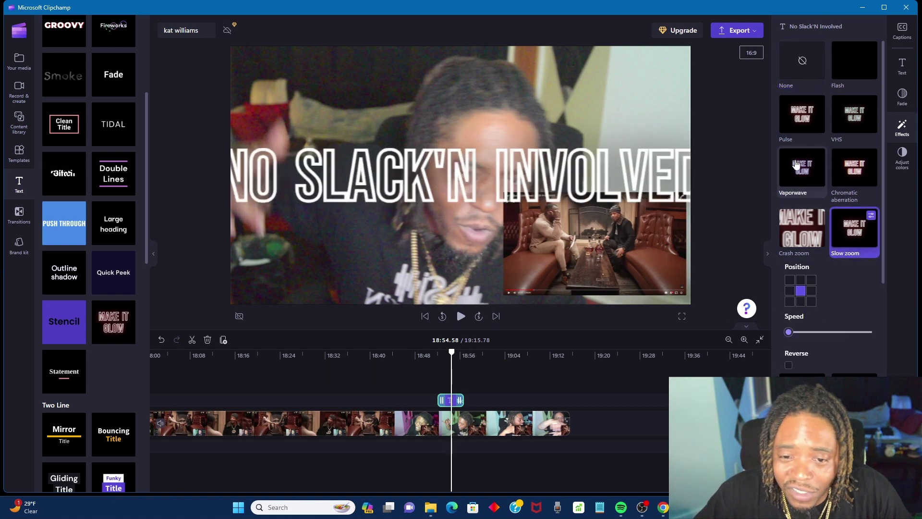
Step: Set a 2.0 s fade out on the No Slack'N Involved title and play it back to check
left_click(902, 96)
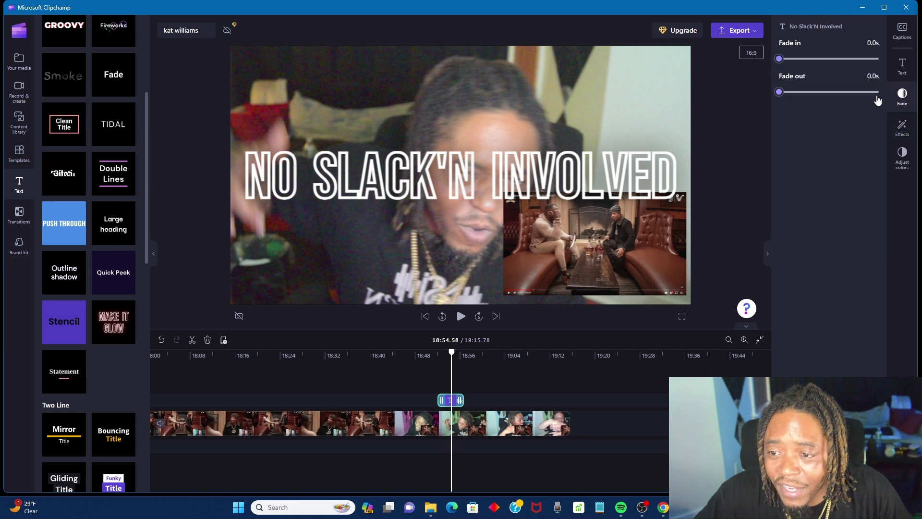
left_click(877, 98)
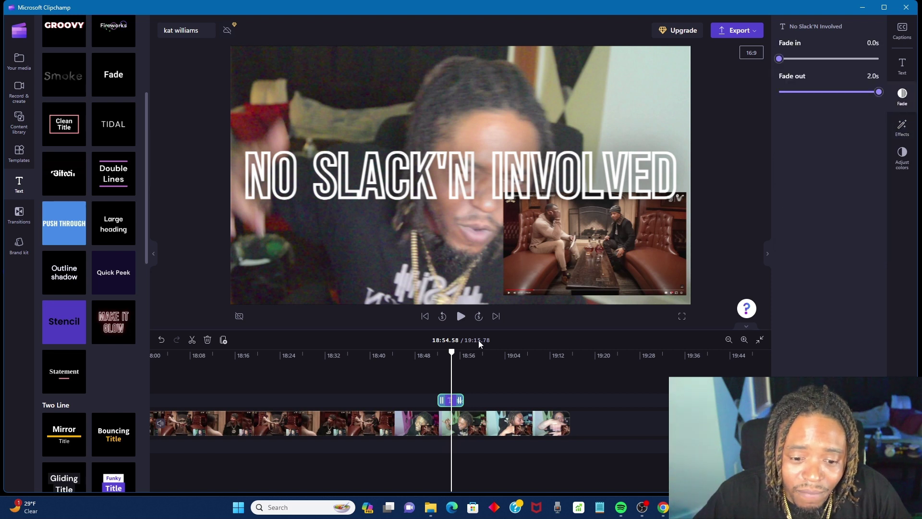
left_click(435, 359)
key("space")
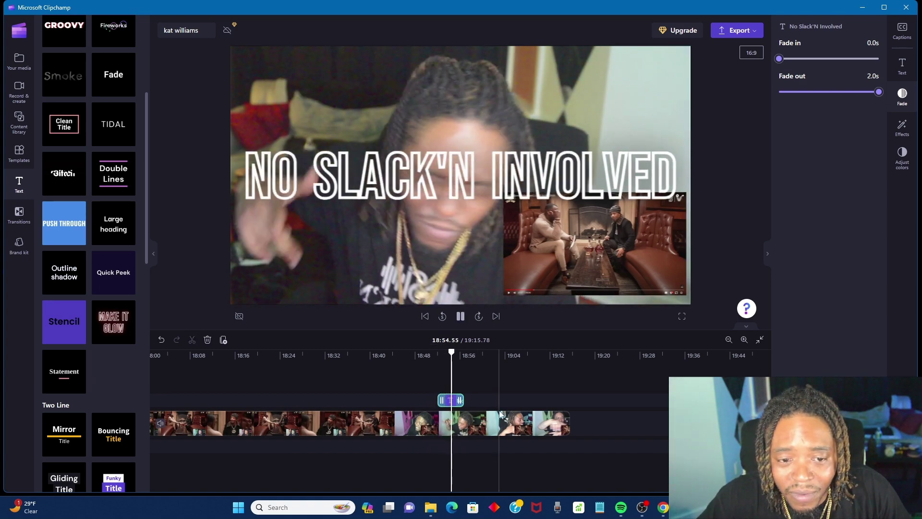
key("space")
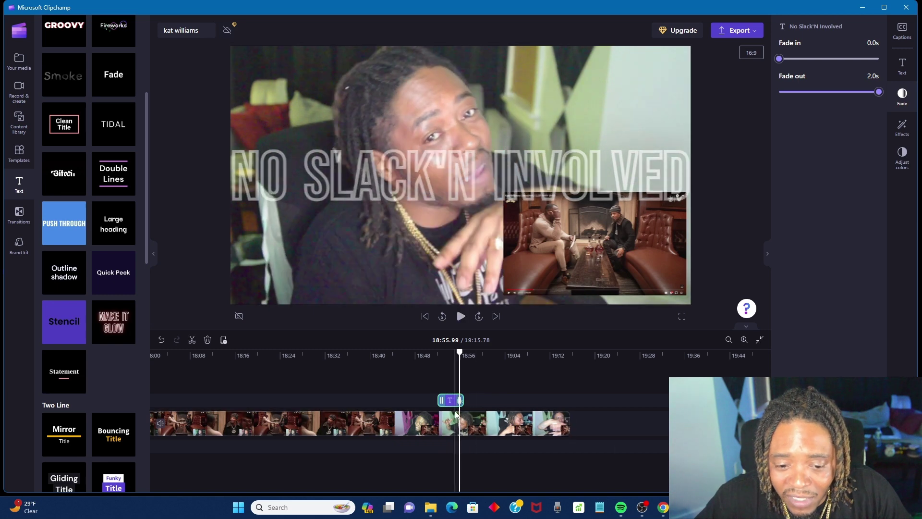
Step: Move the No Slack'N Involved title to start at about 18:54 on the timeline and play it back
mouse_move(451, 402)
left_mouse_down()
mouse_move(463, 398)
mouse_move(441, 399)
mouse_move(462, 400)
left_mouse_up()
left_click(450, 386)
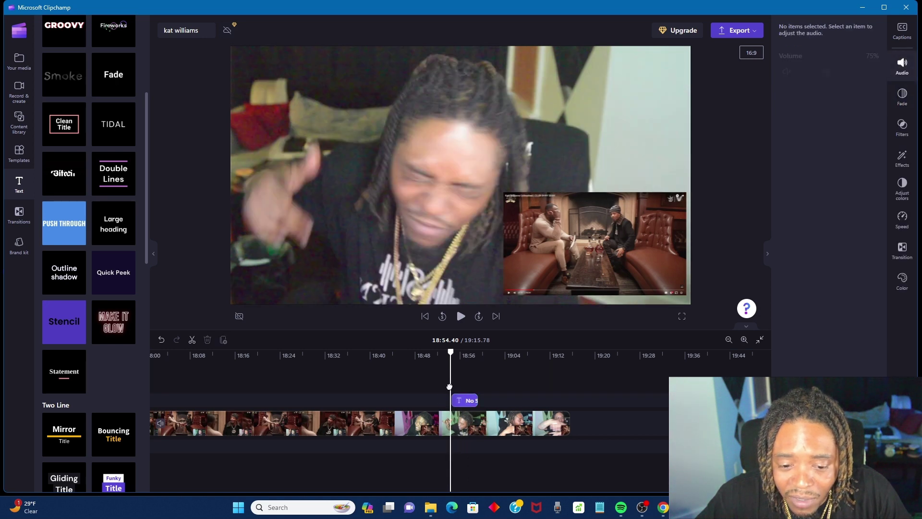
key("space")
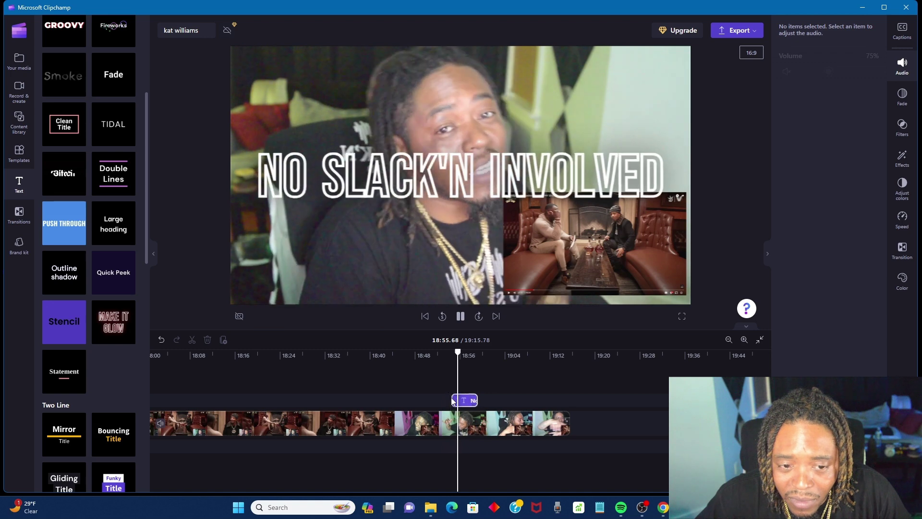
key("space")
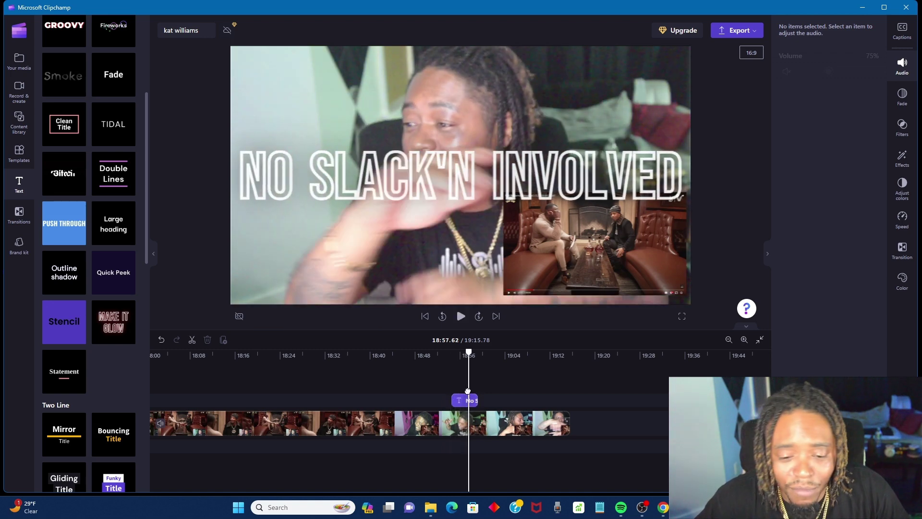
Step: Add the white like-and-subscribe button animation from the Subscribe stickers collection at 19:05.30
key("space")
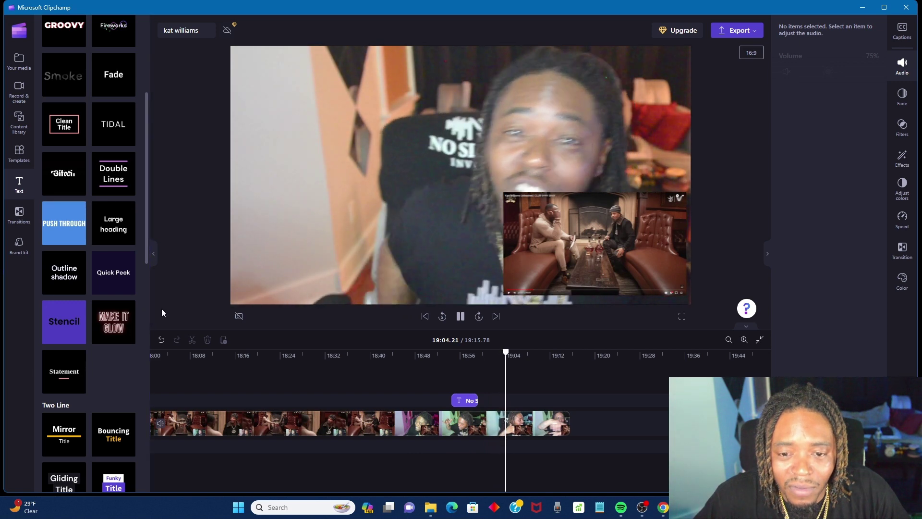
key("space")
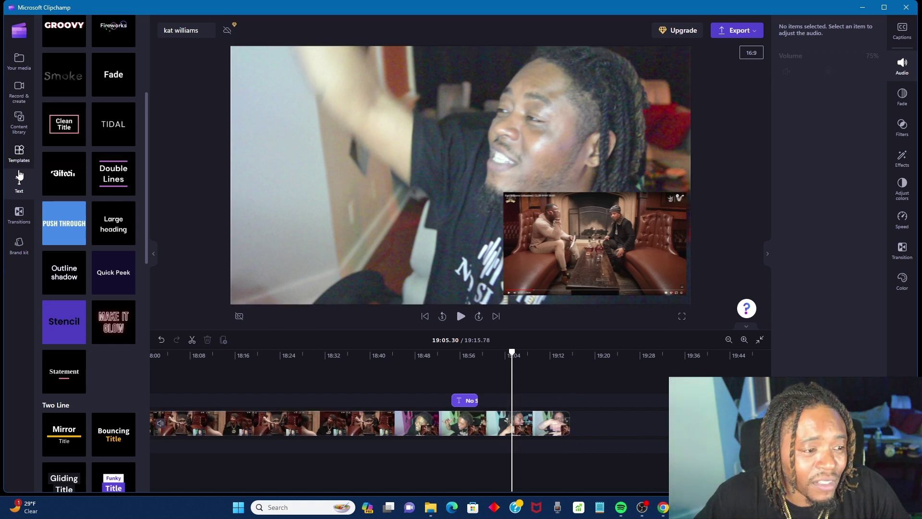
left_click(22, 124)
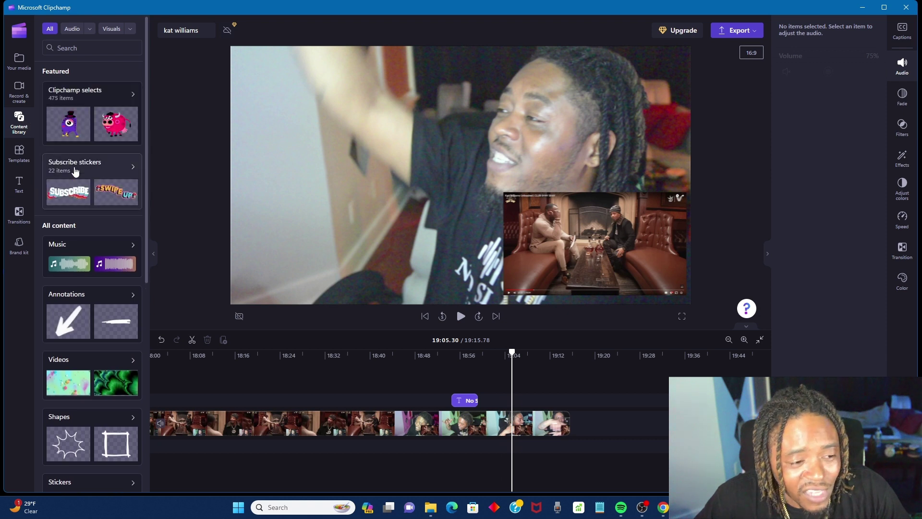
left_click(75, 171)
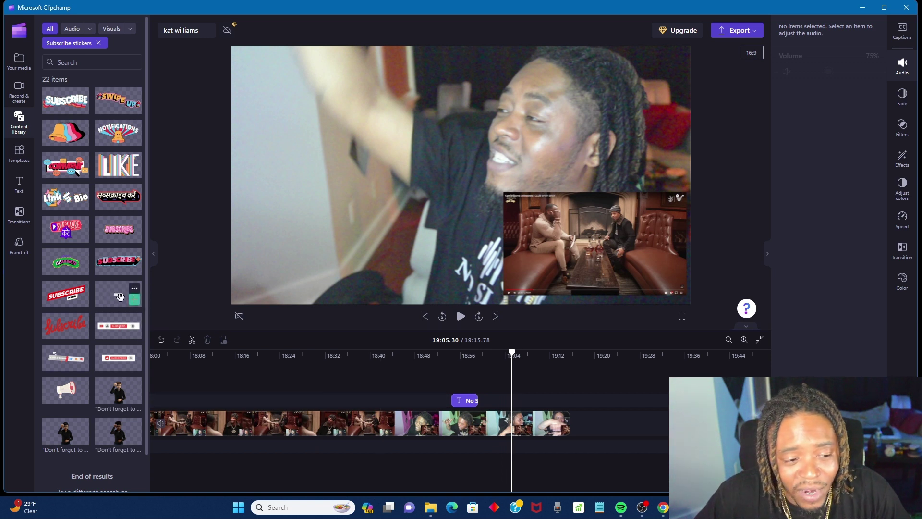
left_click(135, 301)
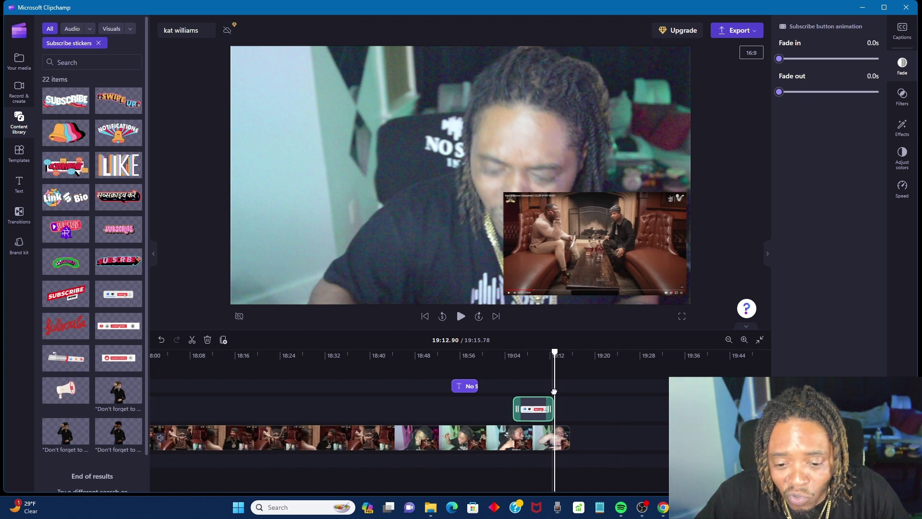
Step: Add the free Flash Whoosh Swoosh sound effect at 19:05.30, where the subscribe animation starts
left_click(512, 379)
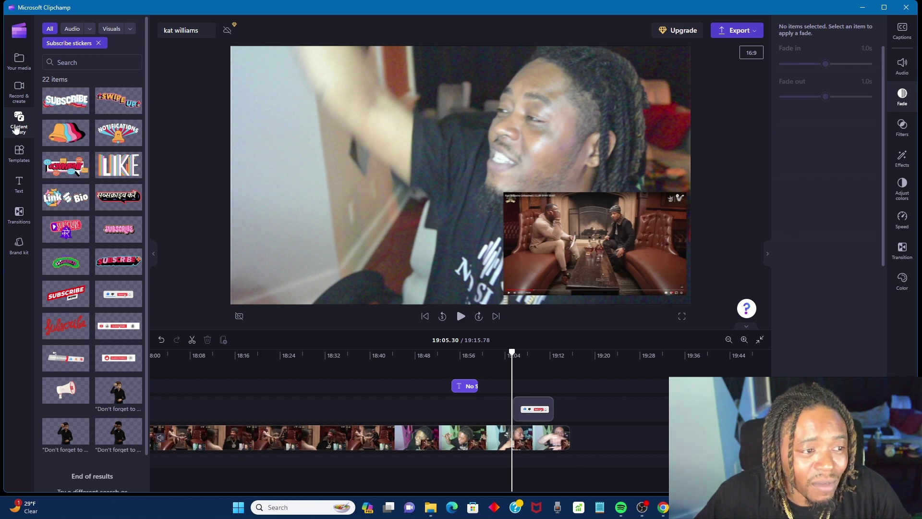
left_click(17, 123)
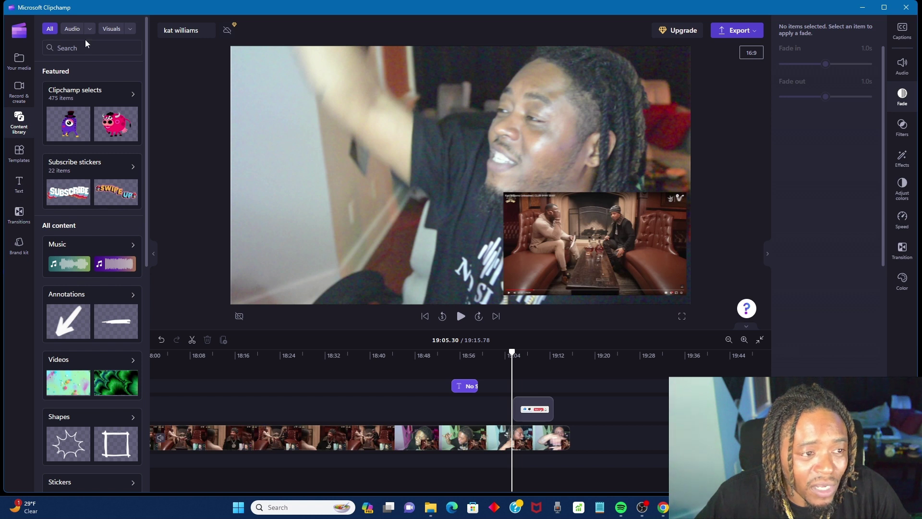
left_click(75, 30)
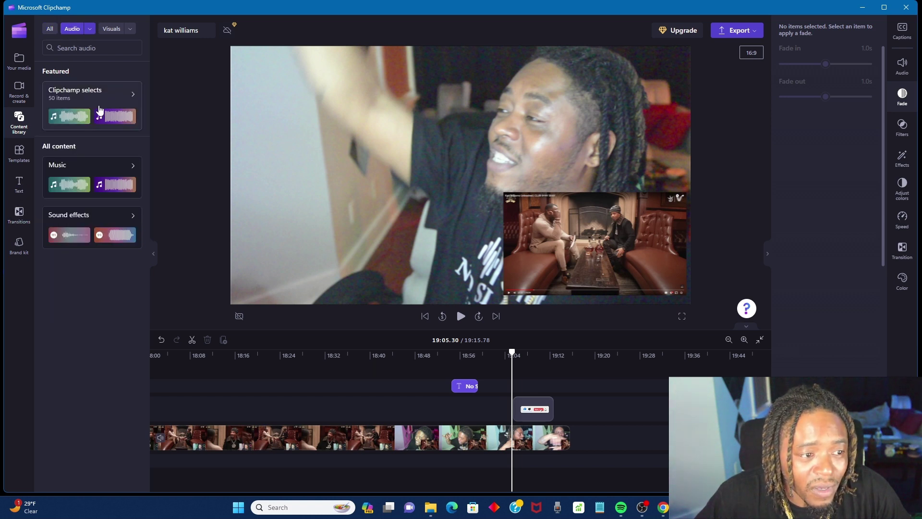
left_click(89, 223)
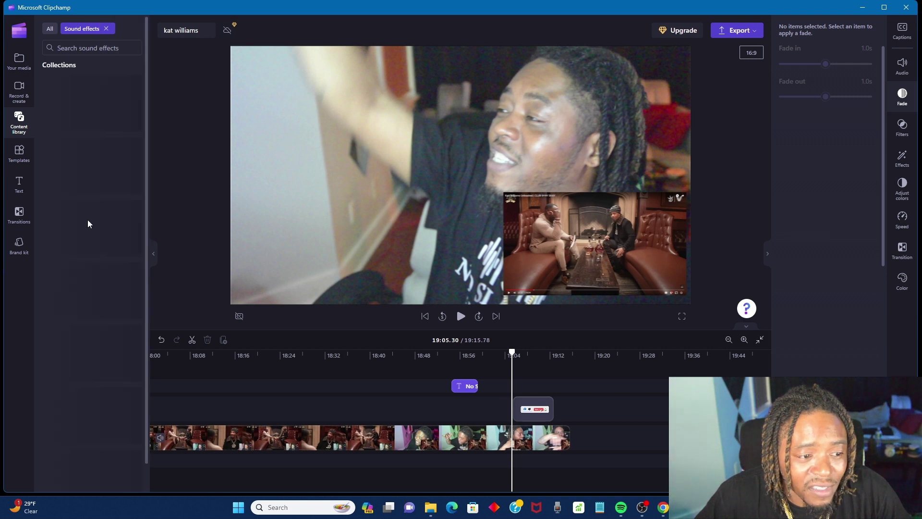
left_click(109, 95)
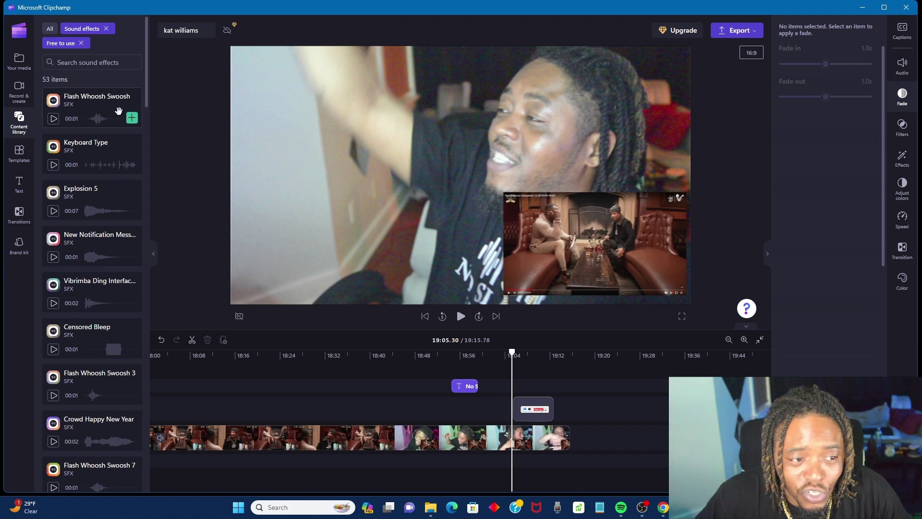
left_click(132, 119)
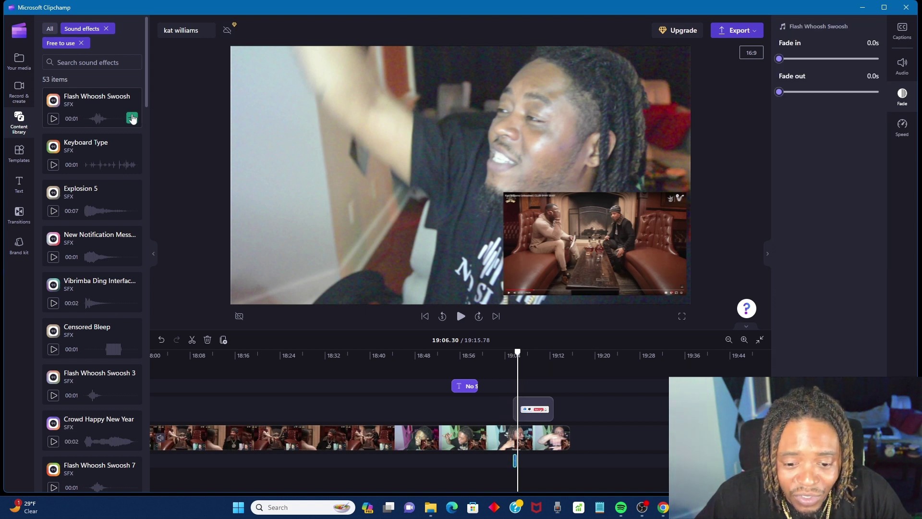
Step: Enlarge the subscribe button animation to about twice its size and place it beside the inset interview video
left_click(509, 383)
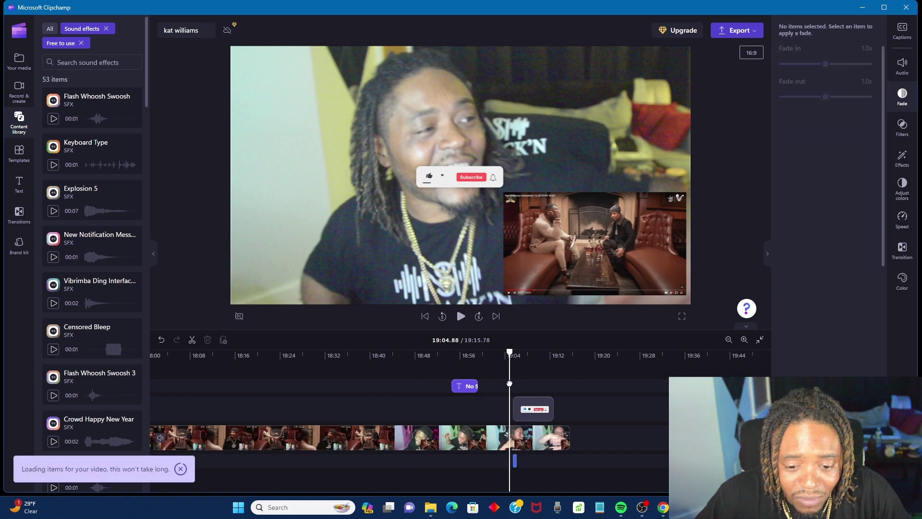
key("space")
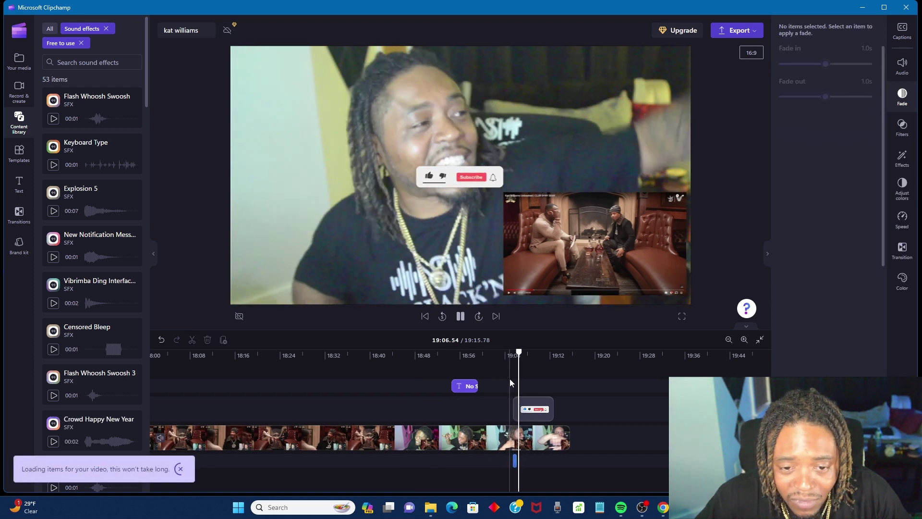
left_click(507, 241)
left_click(480, 186)
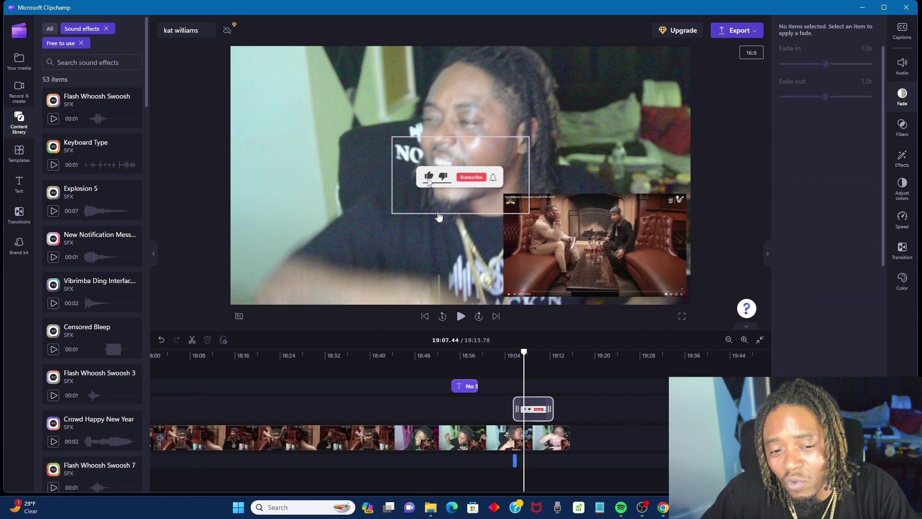
left_click(537, 409)
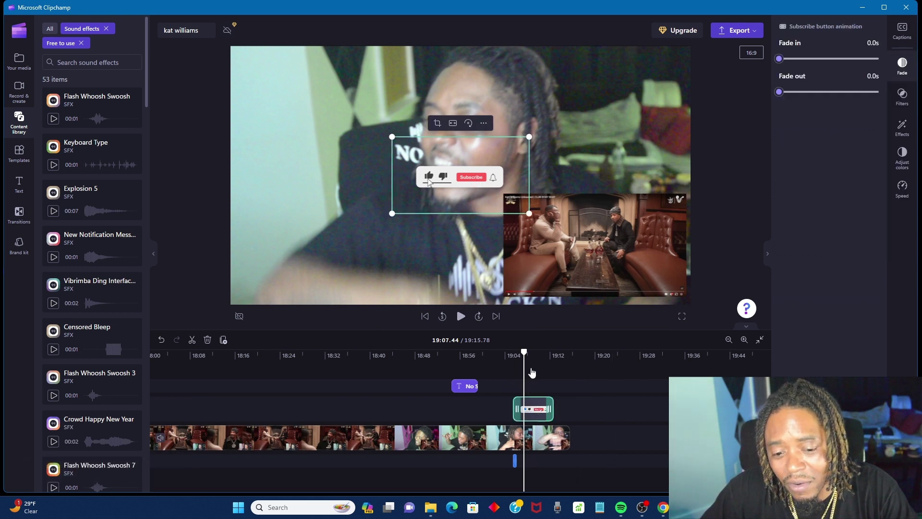
left_click_drag(529, 213, 382, 217)
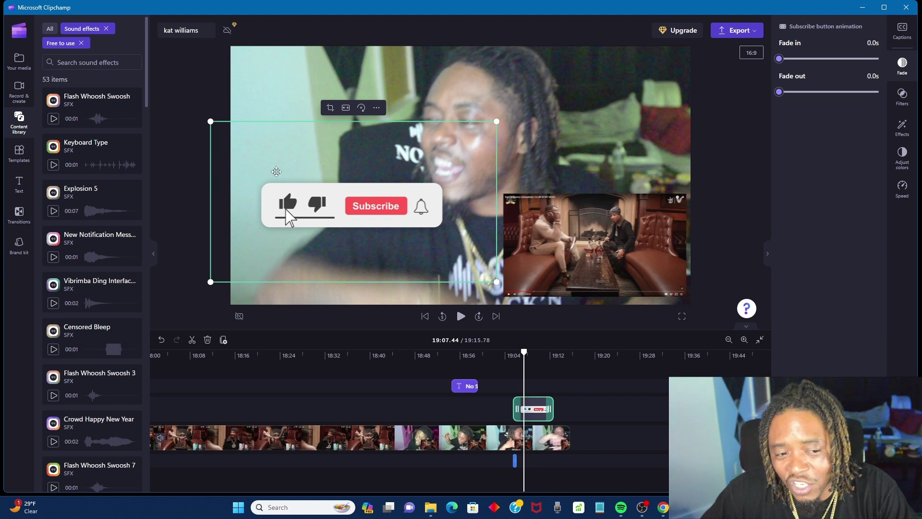
Step: Play from just before the enlarged subscribe animation to check its look and its whoosh sound
left_click(508, 378)
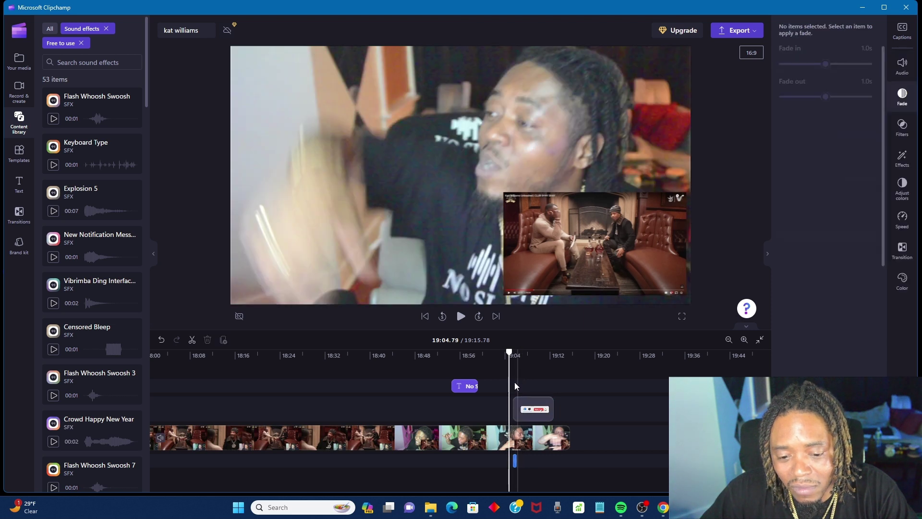
key("alt+space")
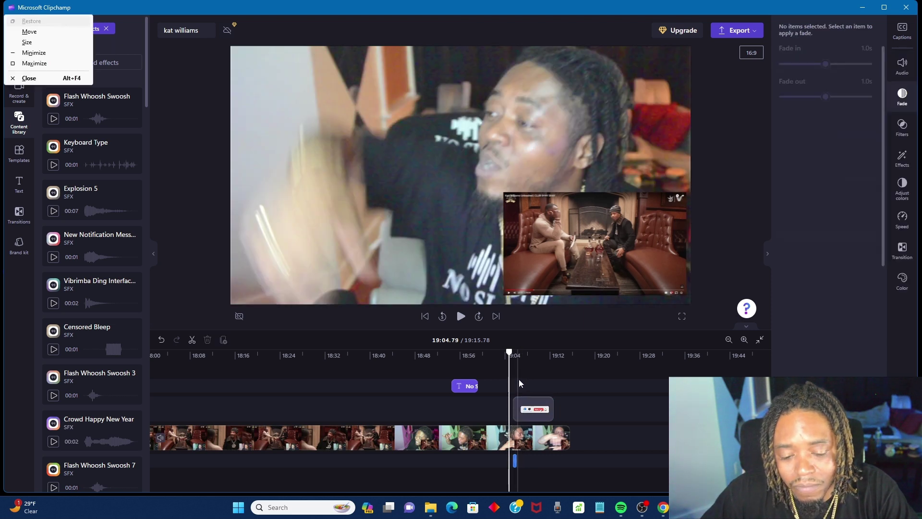
left_click(461, 315)
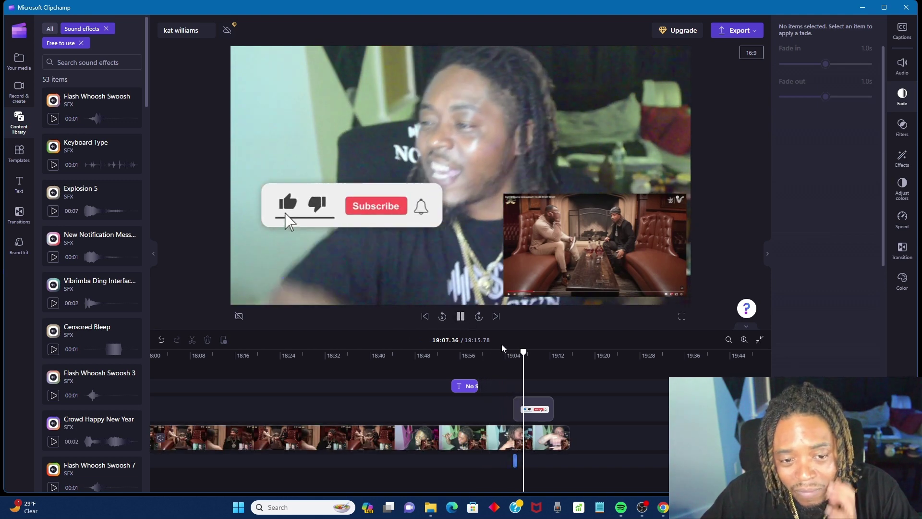
key("space")
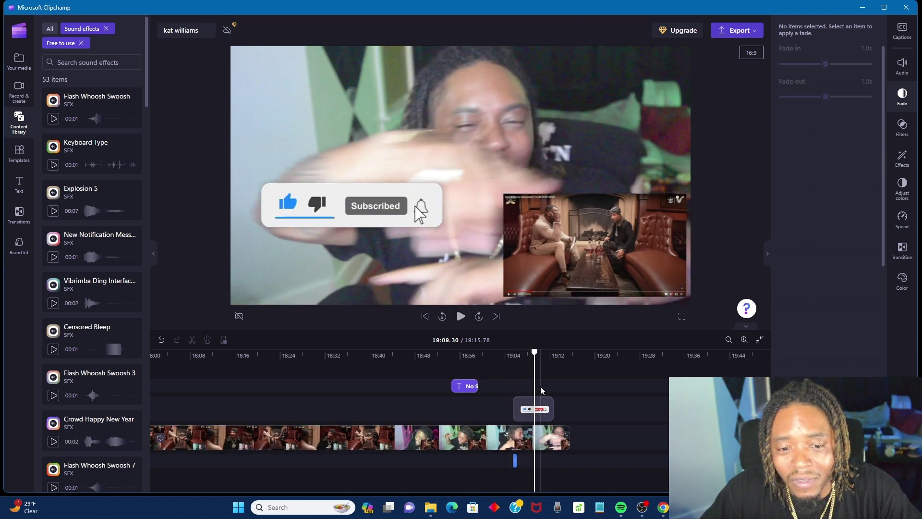
Step: Apply the Slow zoom effect to the subscribe button animation
left_click(519, 409)
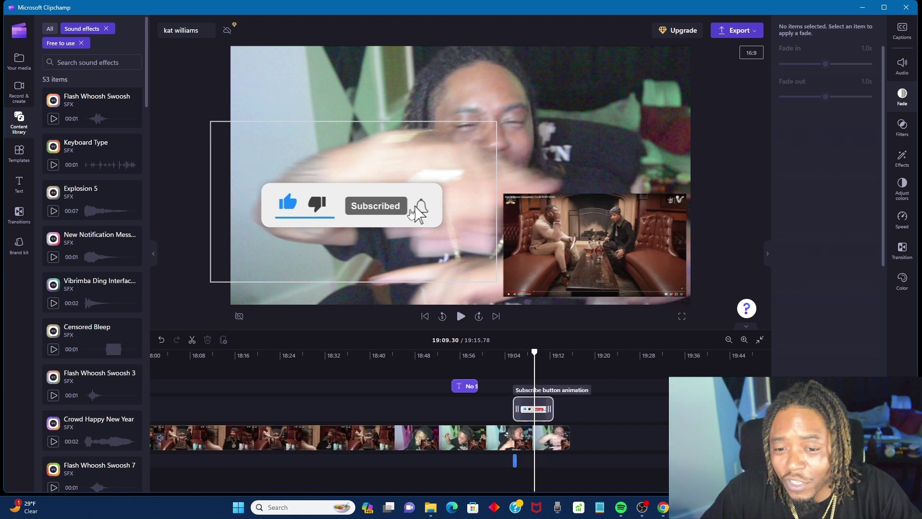
left_click(551, 77)
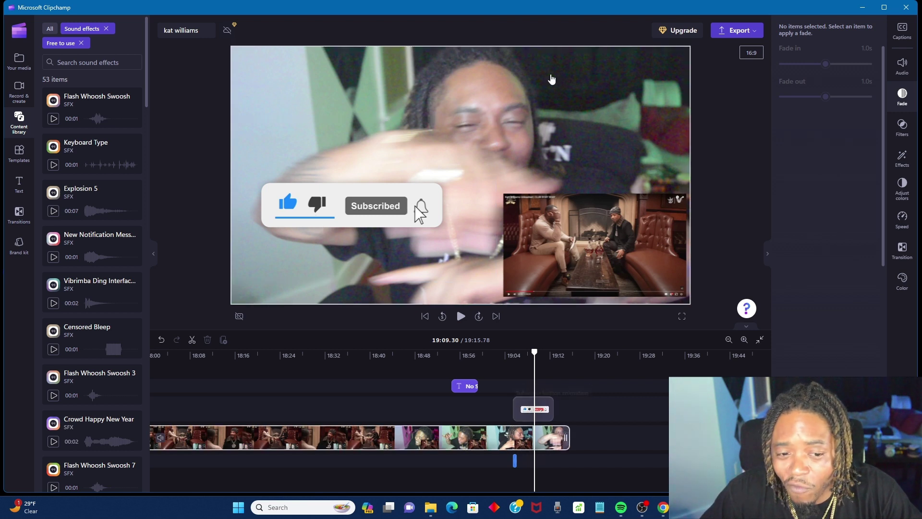
left_click(516, 412)
left_click(527, 411)
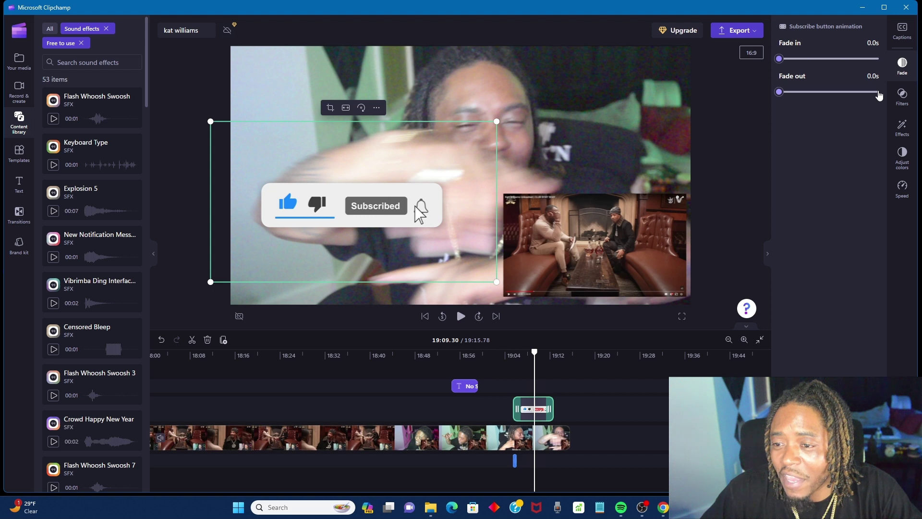
left_click(898, 136)
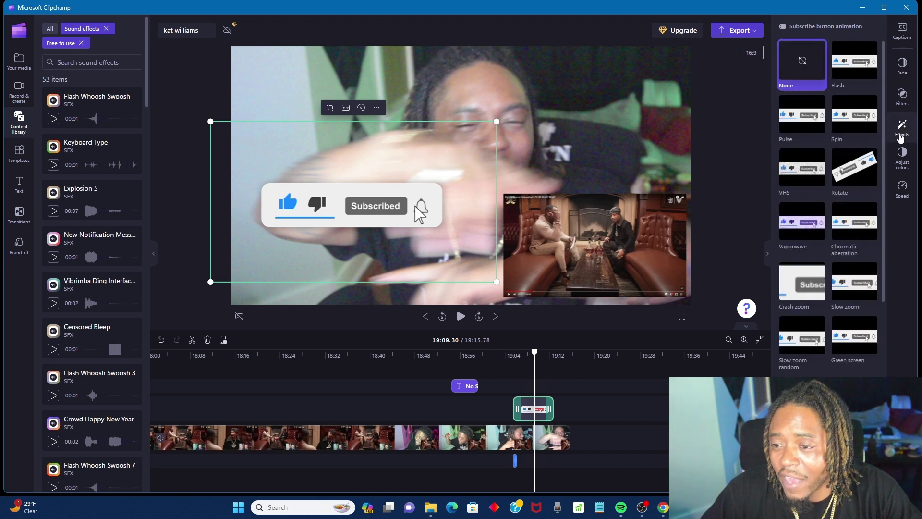
left_click(847, 302)
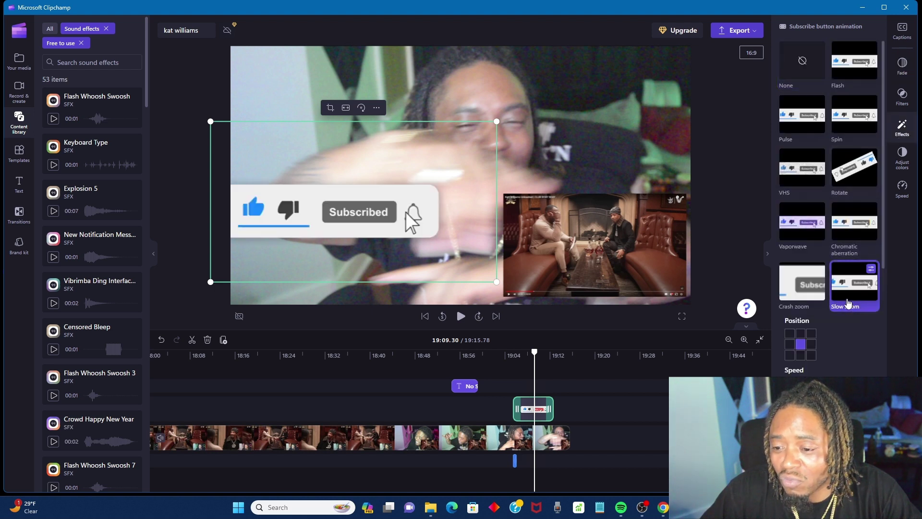
Step: Play from 19:04.36 to check how the zooming subscribe animation fits in the frame
left_click(508, 356)
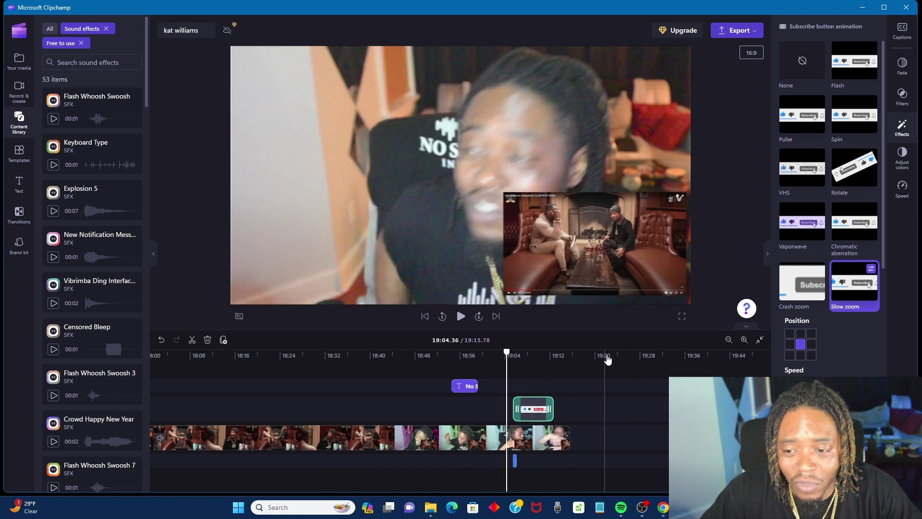
key("space")
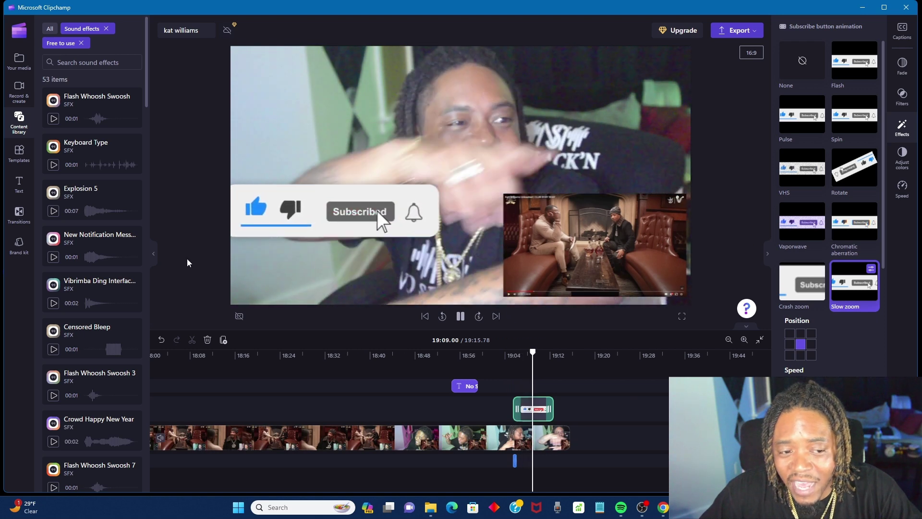
left_click(232, 212)
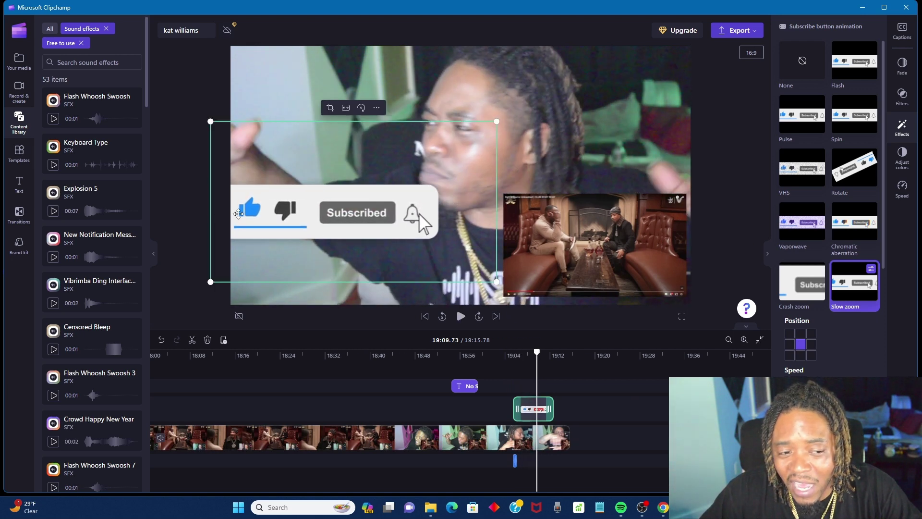
Step: Shift the subscribe button animation fully into the frame beside the inset video and play the rest of the recording to check it
left_click_drag(267, 218, 319, 219)
key("space")
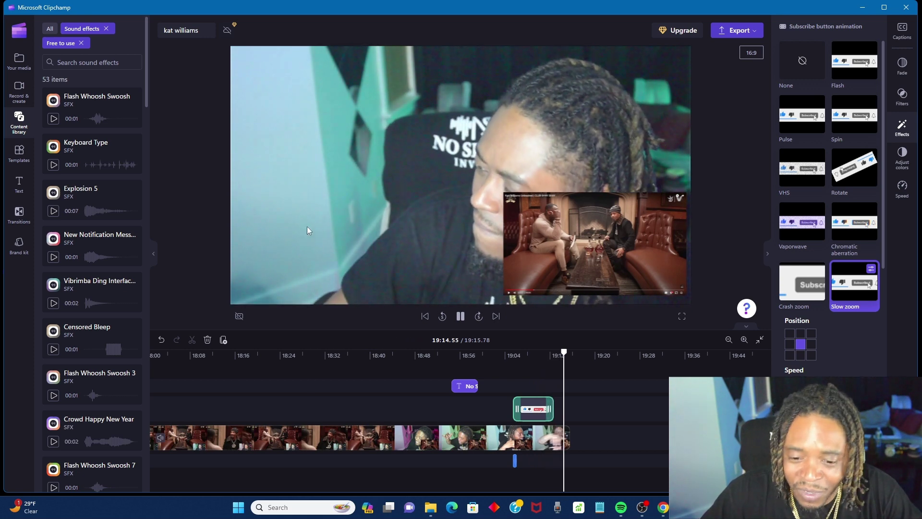
key("space")
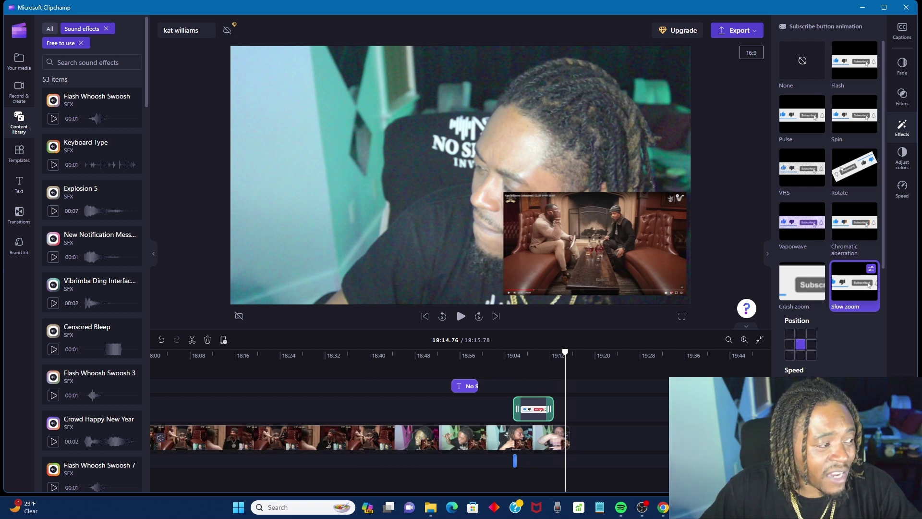
Step: Append the Video outro animation and the logo image Image1 4.jpg to the main video track after the end of the recording
left_click(27, 73)
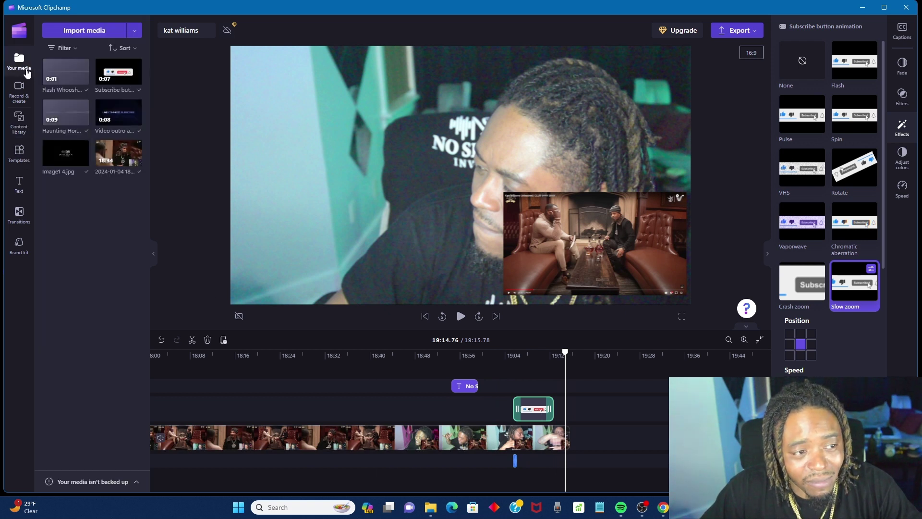
mouse_move(115, 118)
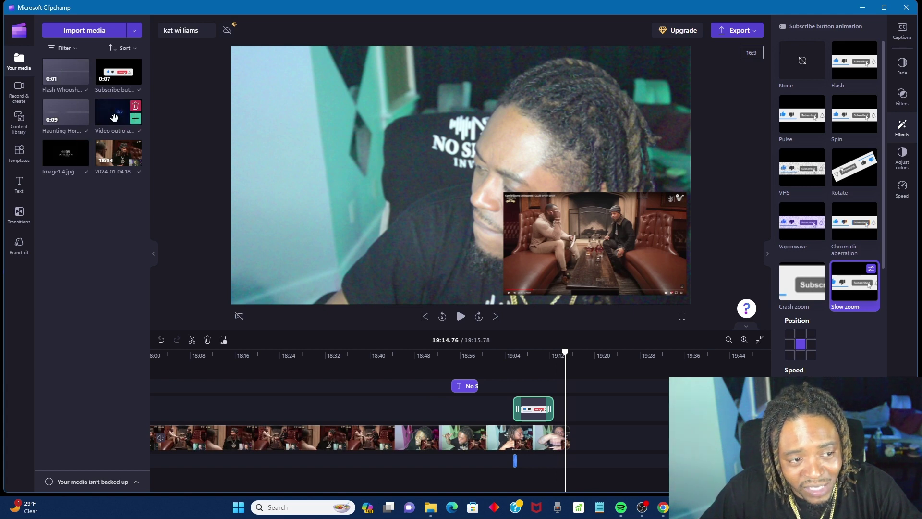
left_click_drag(115, 118, 620, 443)
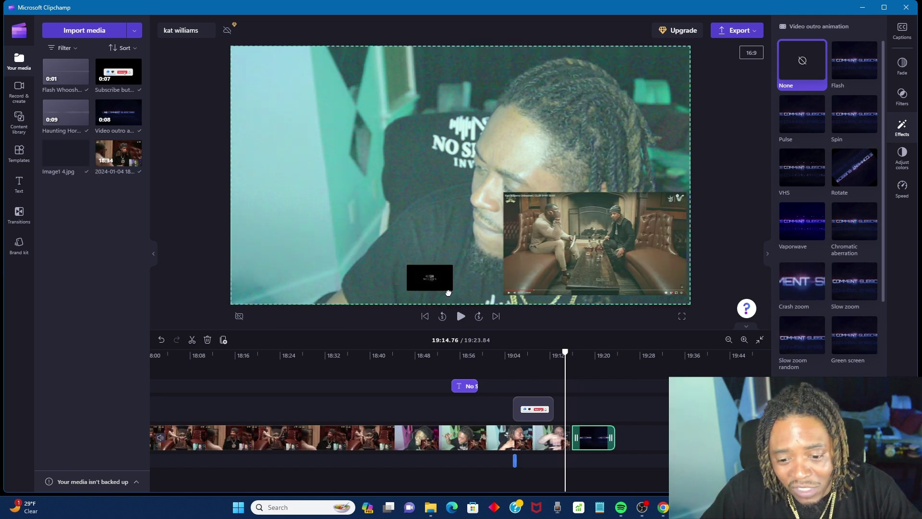
left_click_drag(672, 428, 633, 444)
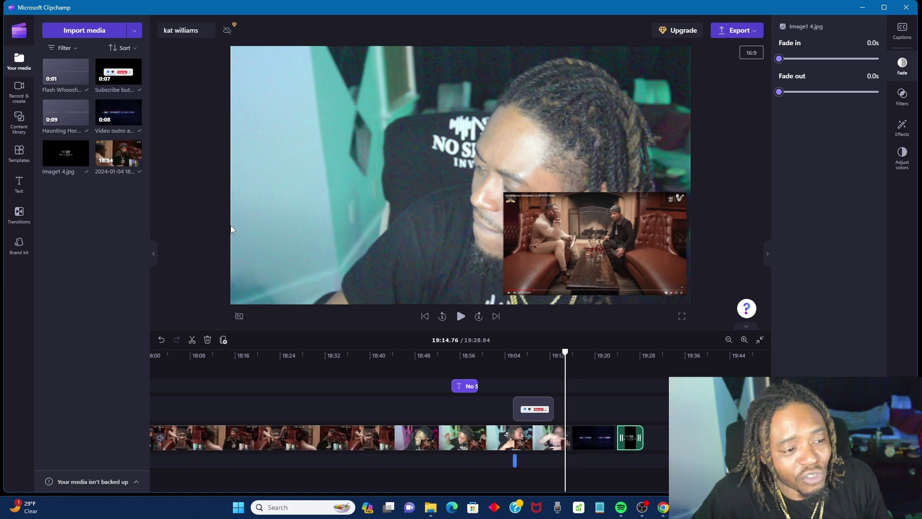
Step: Add an Ink transition between the recording and the outro animation, and close the gap before the closing logo image
left_click(17, 220)
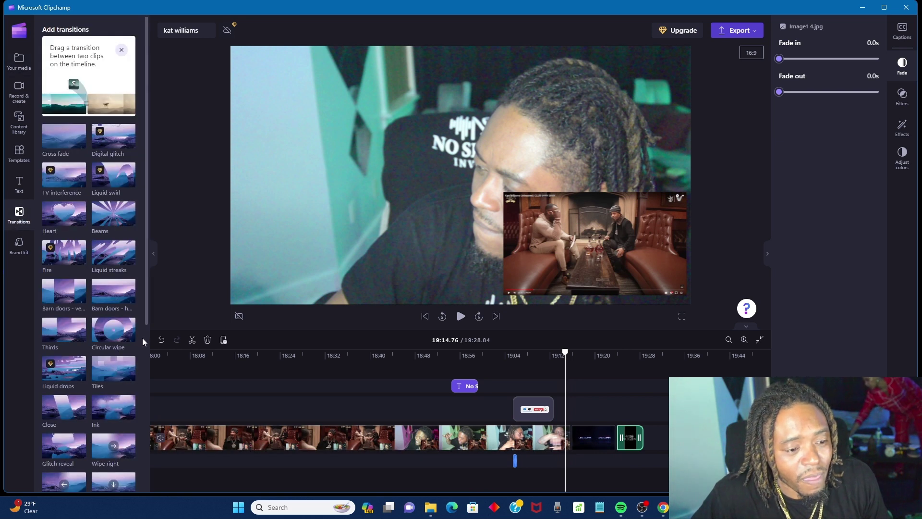
mouse_move(104, 333)
left_mouse_down()
mouse_move(579, 449)
mouse_move(168, 339)
mouse_move(113, 336)
left_mouse_up()
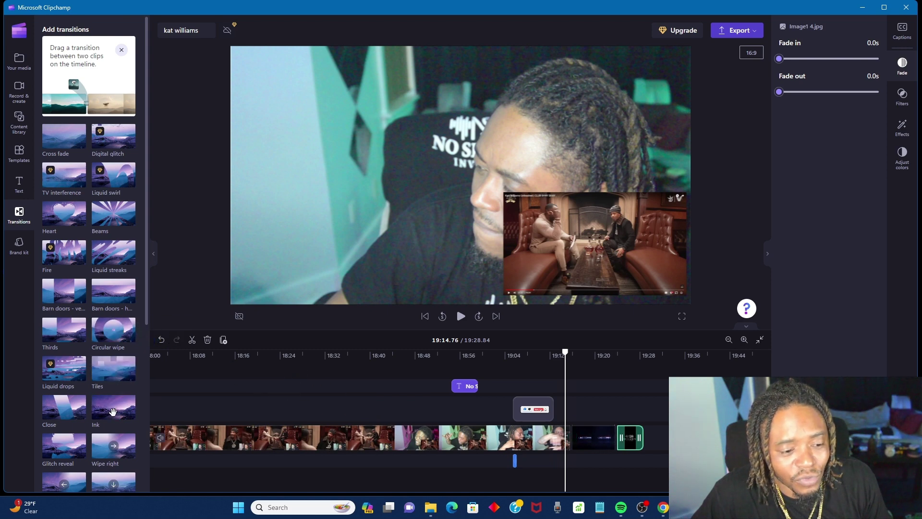
mouse_move(123, 416)
left_mouse_down()
mouse_move(659, 392)
mouse_move(625, 435)
mouse_move(602, 439)
left_mouse_up()
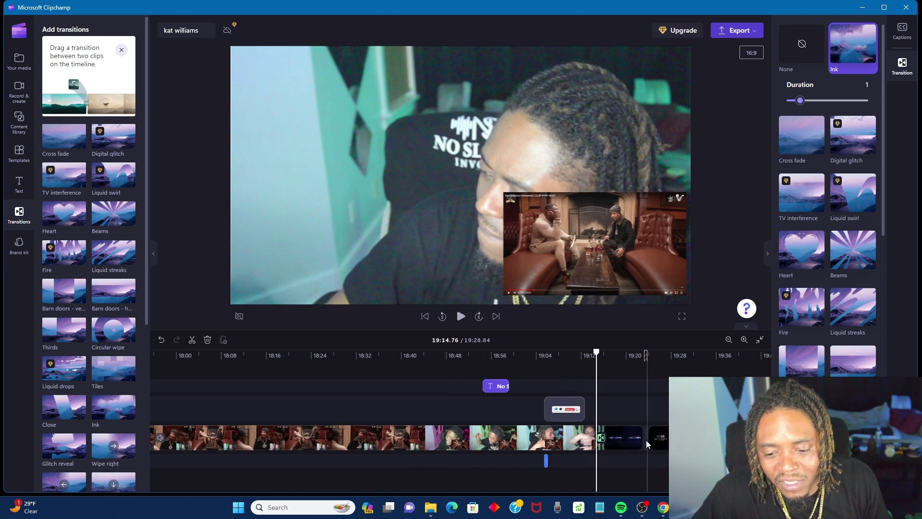
left_click(662, 445)
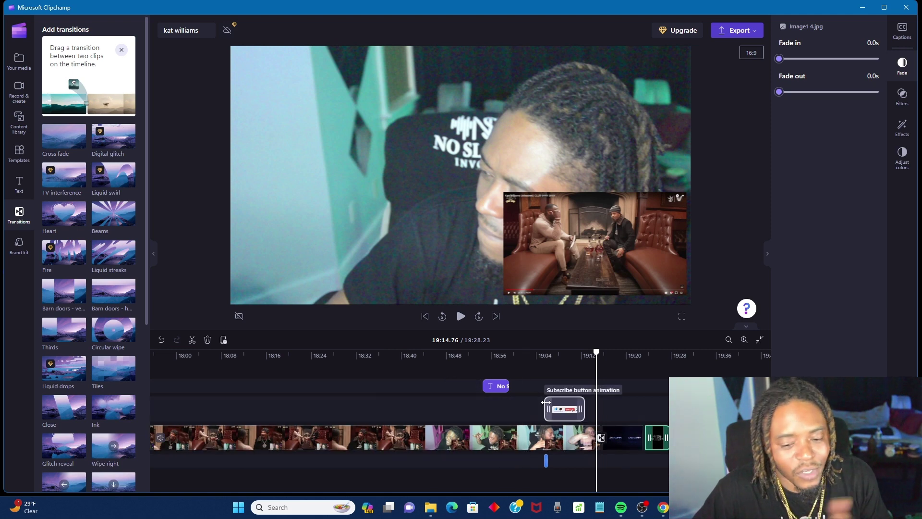
Step: Play from 19:14.10 to check the Ink transition from the recording into the outro animation
left_click(594, 402)
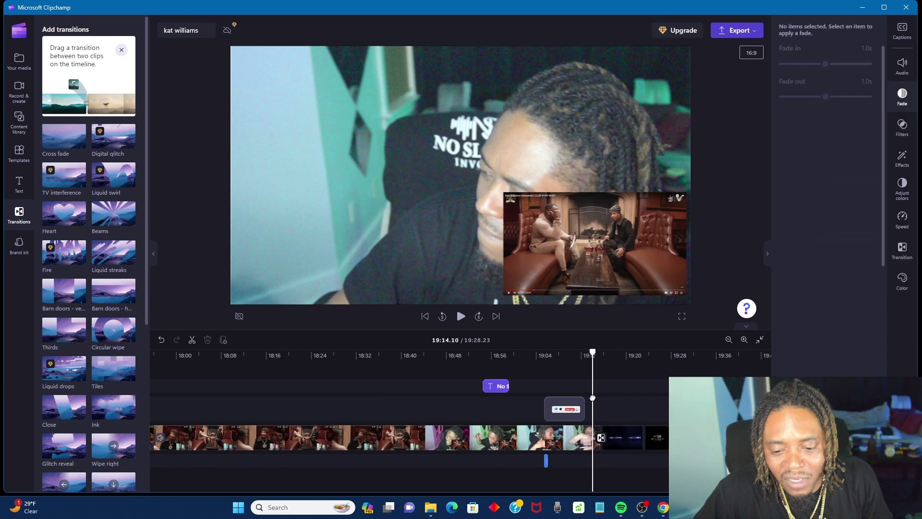
key("space")
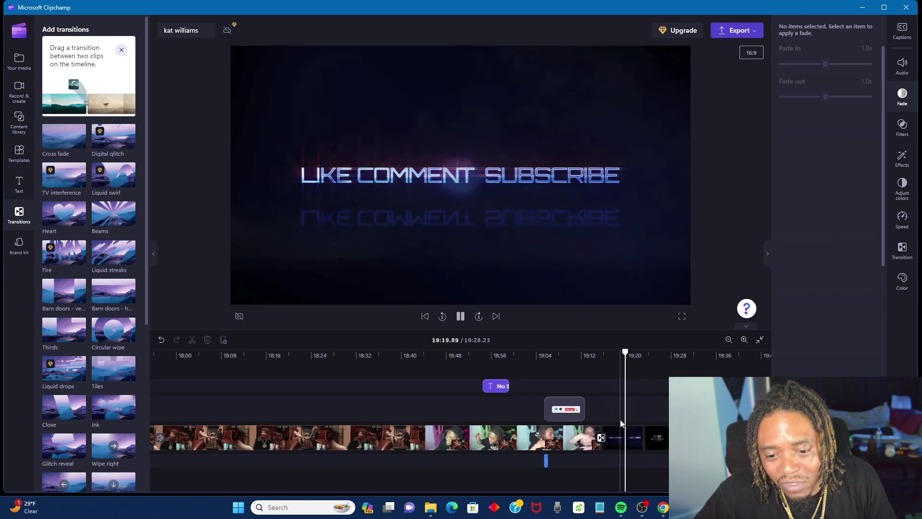
left_click(460, 316)
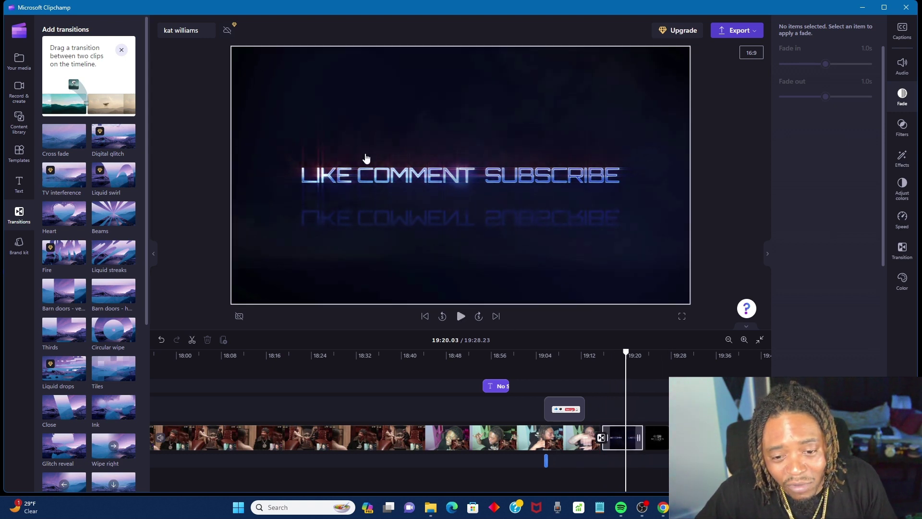